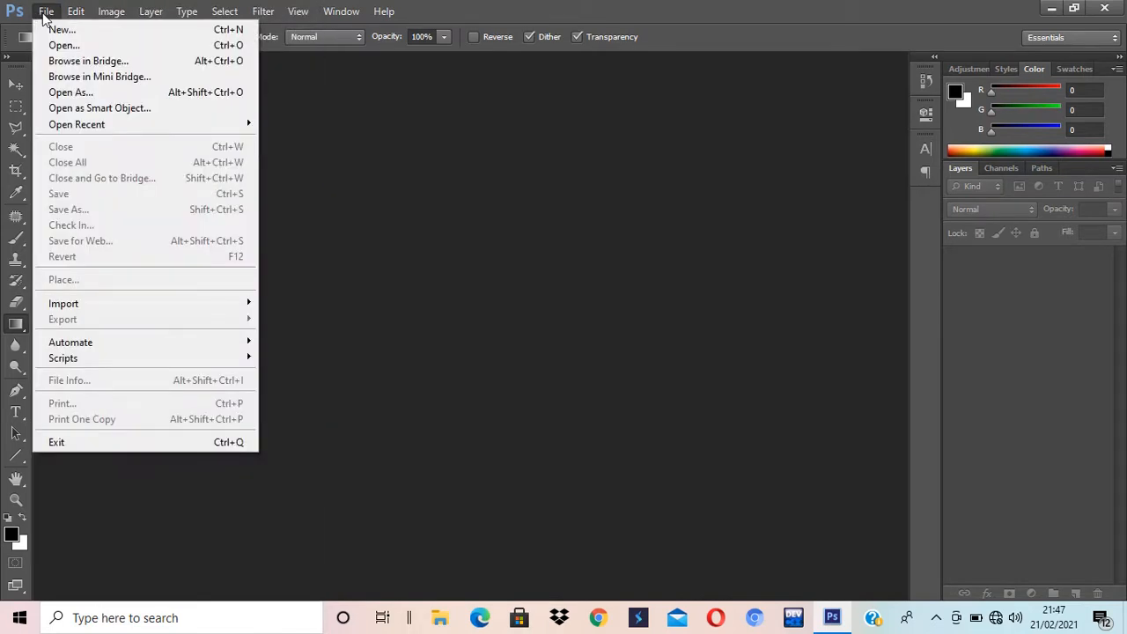
# Step: Create a 1024×720 px, 72 ppi white document and add an empty Layer 1 above Background
pyautogui.click(55, 31)
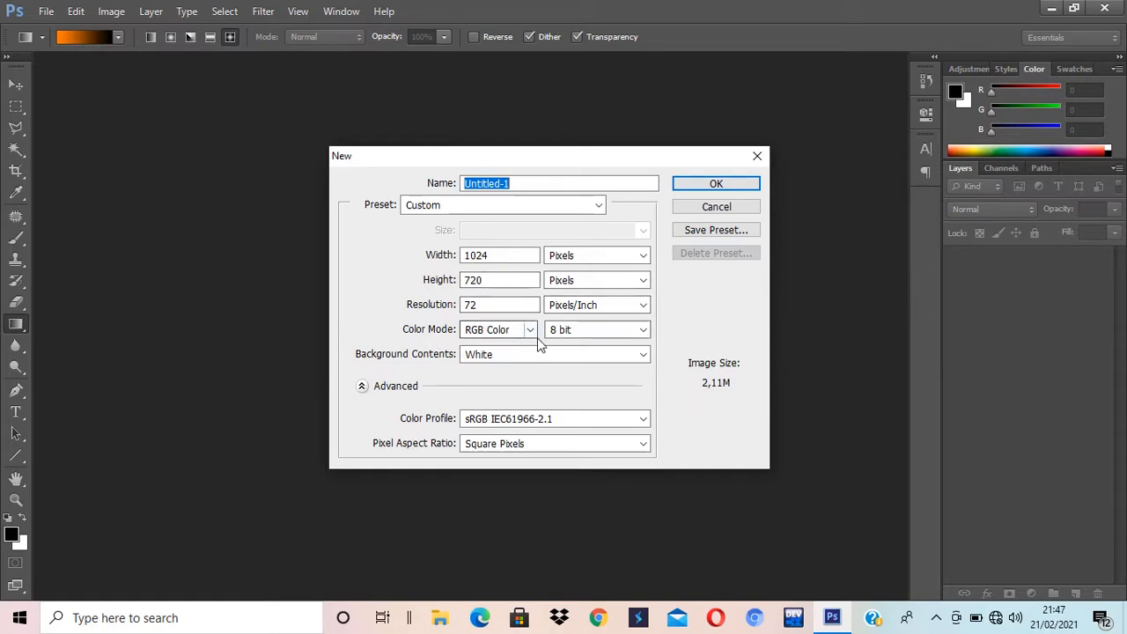
pyautogui.click(722, 187)
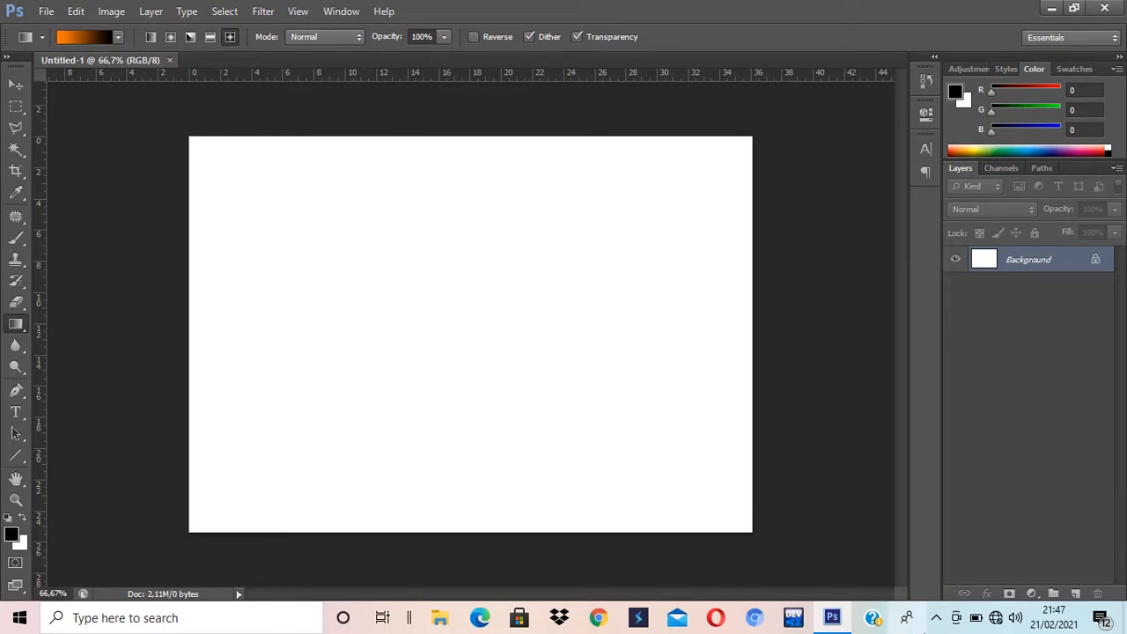
pyautogui.click(1075, 593)
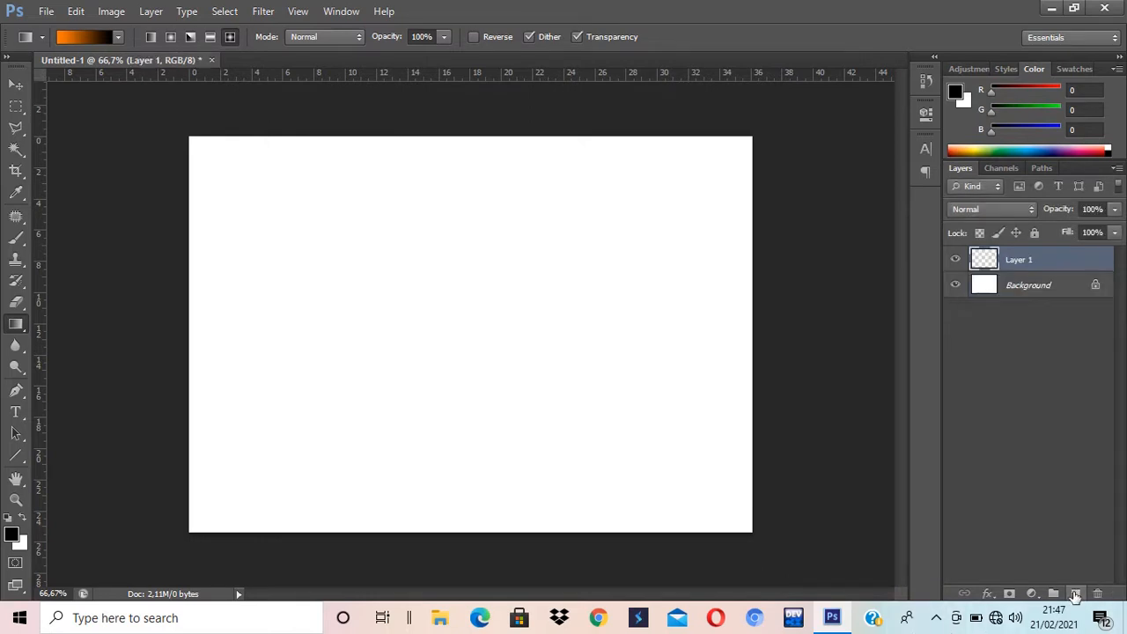
# Step: Rename Layer 1 to 'Gradient' and bring up the Gradient Editor from the options bar
pyautogui.doubleClick(1021, 262)
pyautogui.write('Gra')
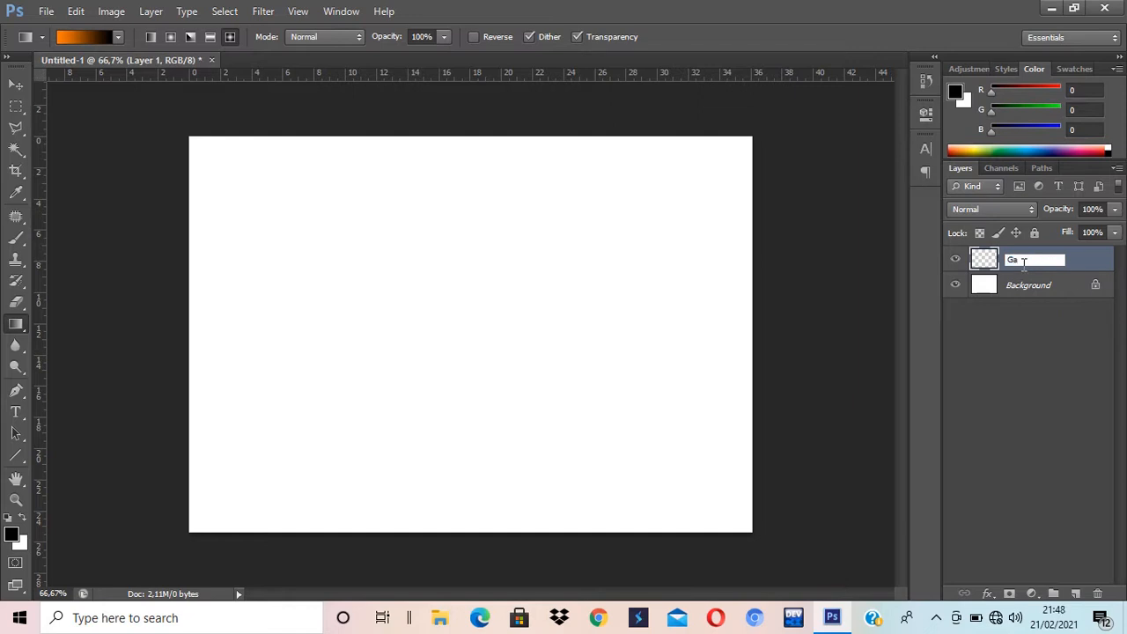
pyautogui.write('dient')
pyautogui.press('Return')
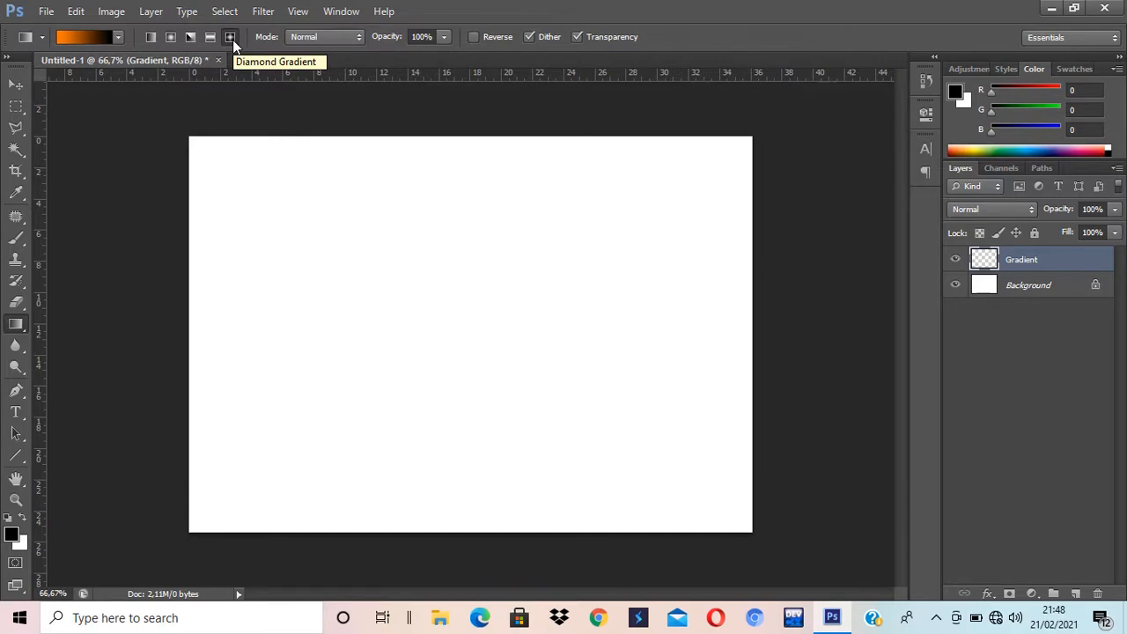
pyautogui.click(97, 36)
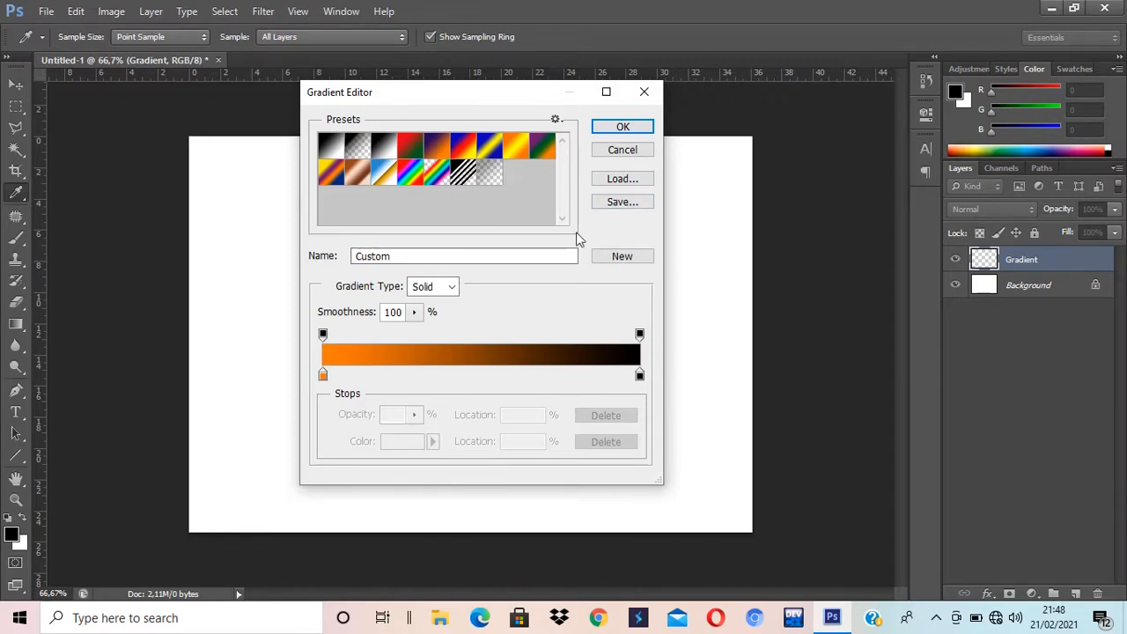
# Step: Accept the custom solid gradient running from orange to black
pyautogui.click(622, 126)
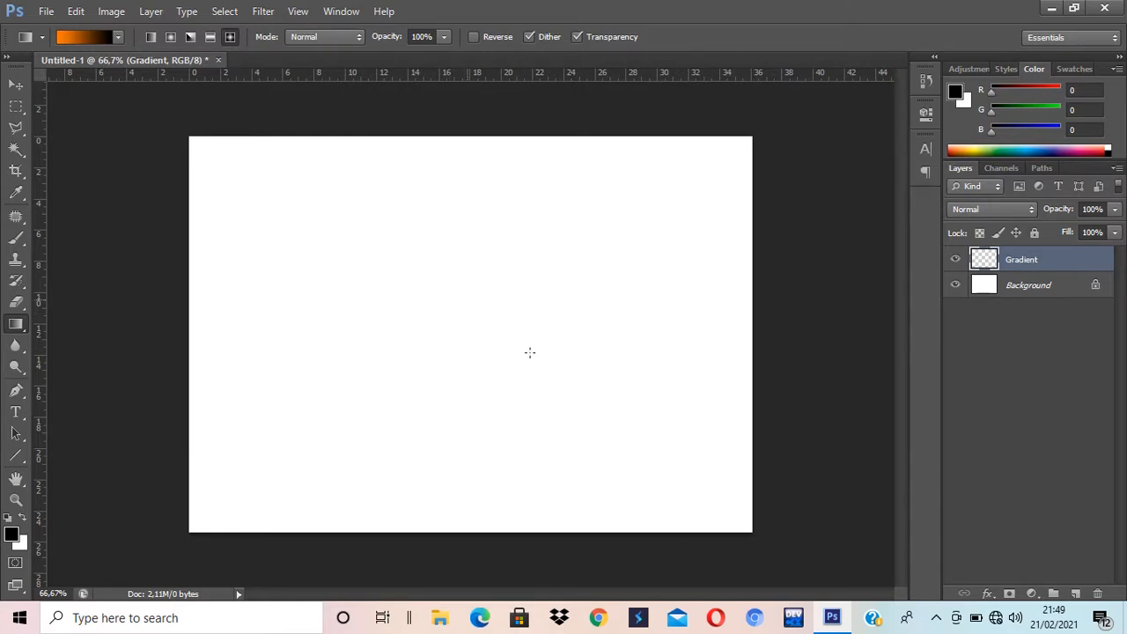
# Step: Drag an orange-to-black diamond gradient outward from the canvas centre until it fills the Gradient layer
pyautogui.moveTo(465, 299); pyautogui.dragTo(631, 440)
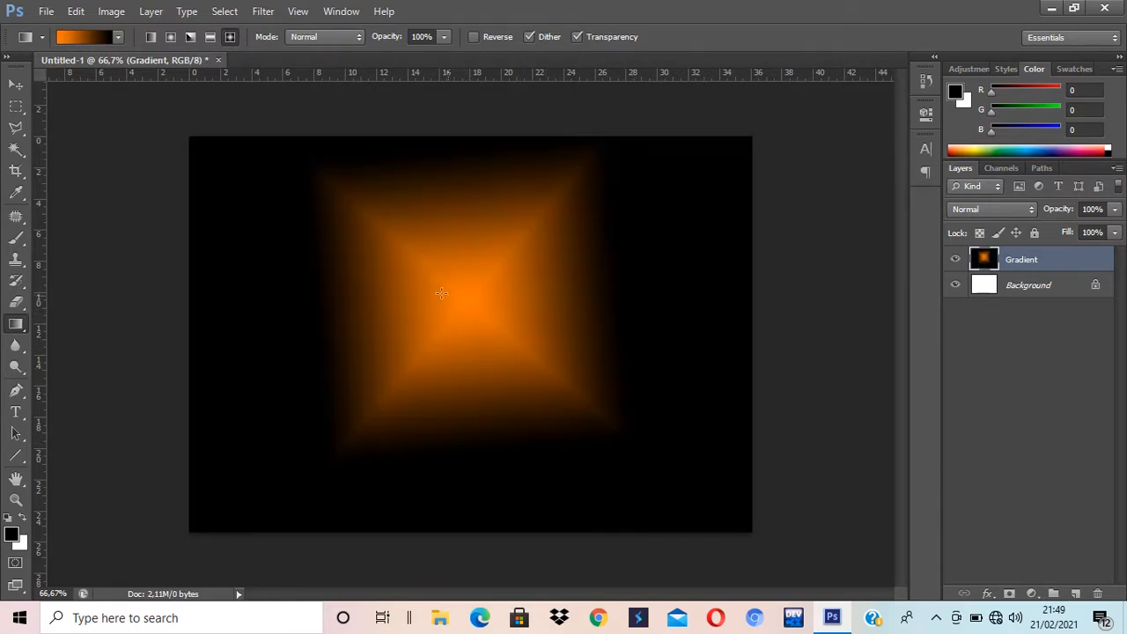
pyautogui.moveTo(472, 299); pyautogui.dragTo(854, 558)
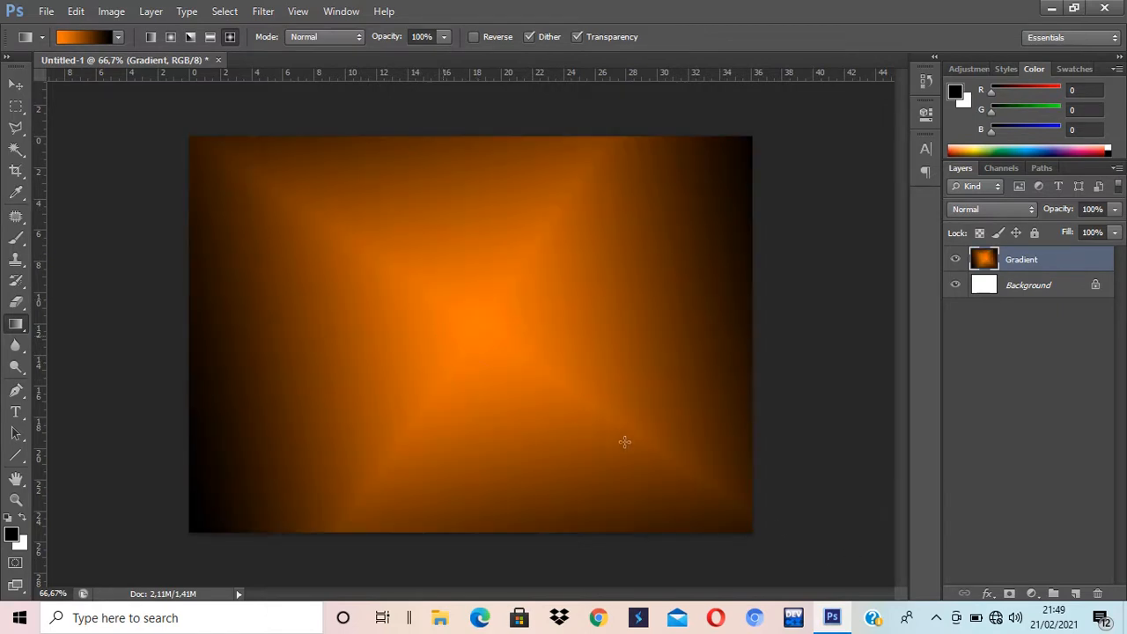
pyautogui.moveTo(624, 441); pyautogui.dragTo(628, 447)
pyautogui.moveTo(462, 334); pyautogui.dragTo(852, 560)
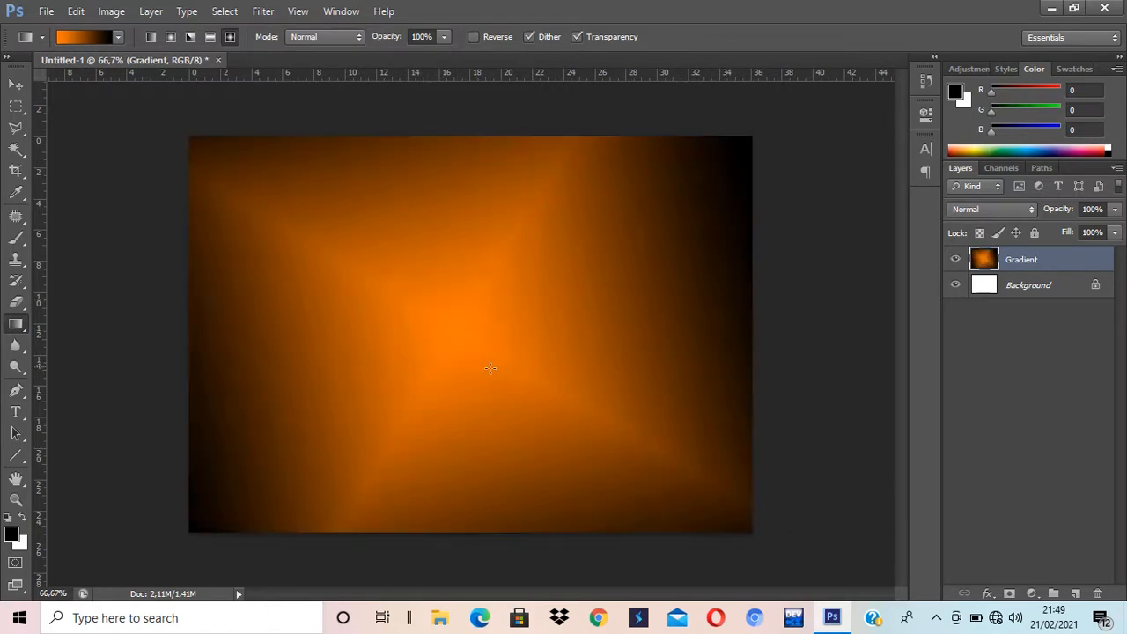
pyautogui.moveTo(467, 327); pyautogui.dragTo(608, 504)
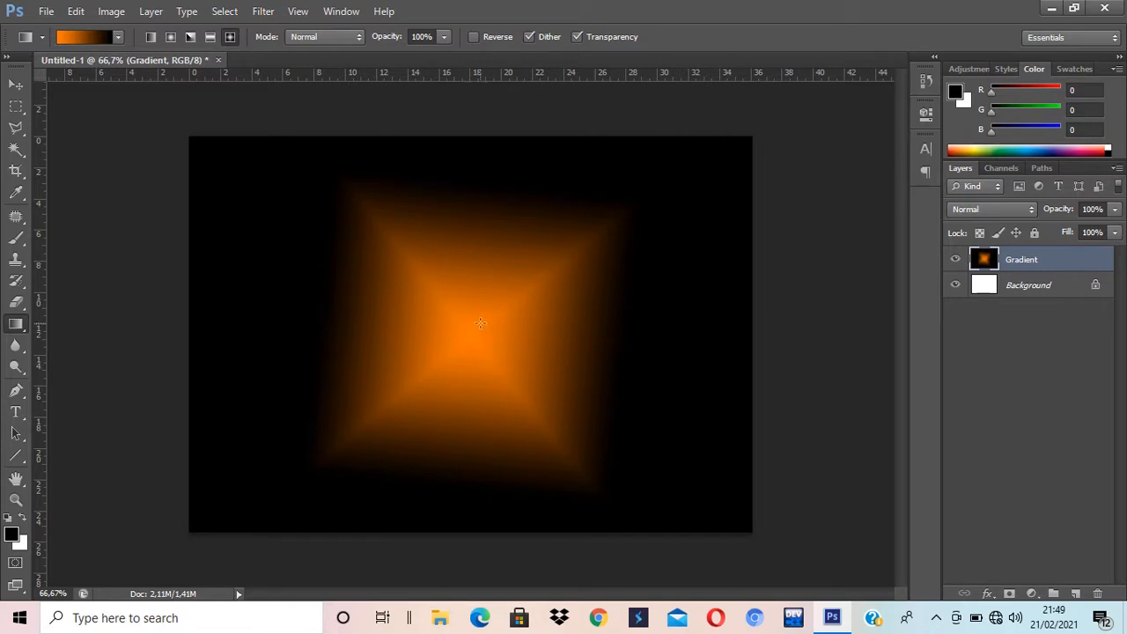
pyautogui.moveTo(480, 323); pyautogui.dragTo(485, 521)
pyautogui.moveTo(479, 323); pyautogui.dragTo(487, 525)
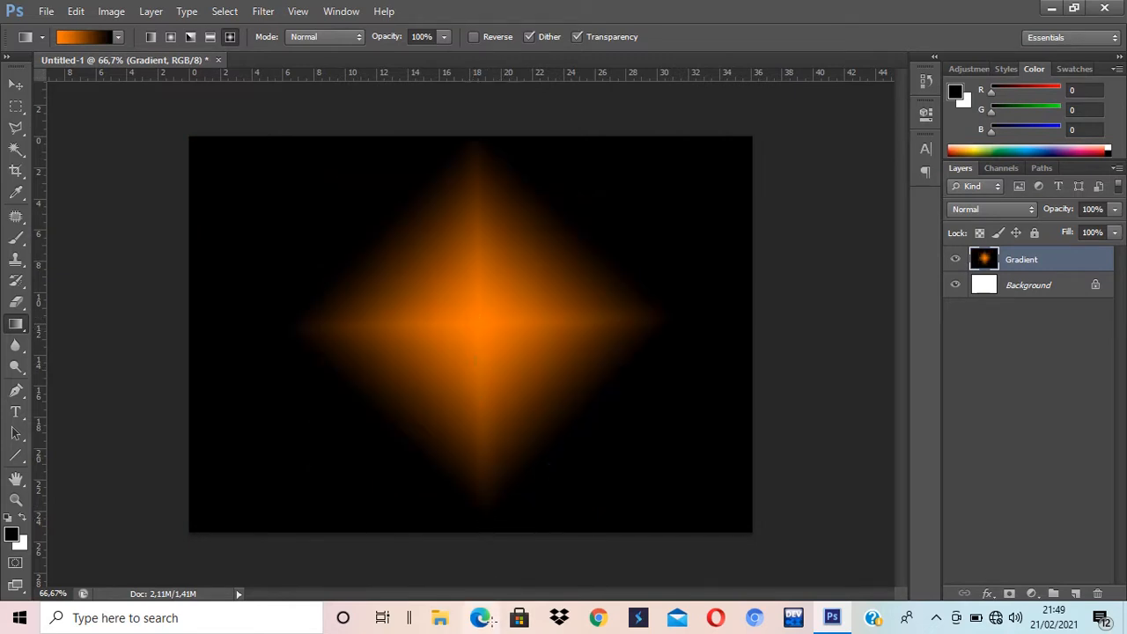
pyautogui.moveTo(491, 621); pyautogui.dragTo(491, 621)
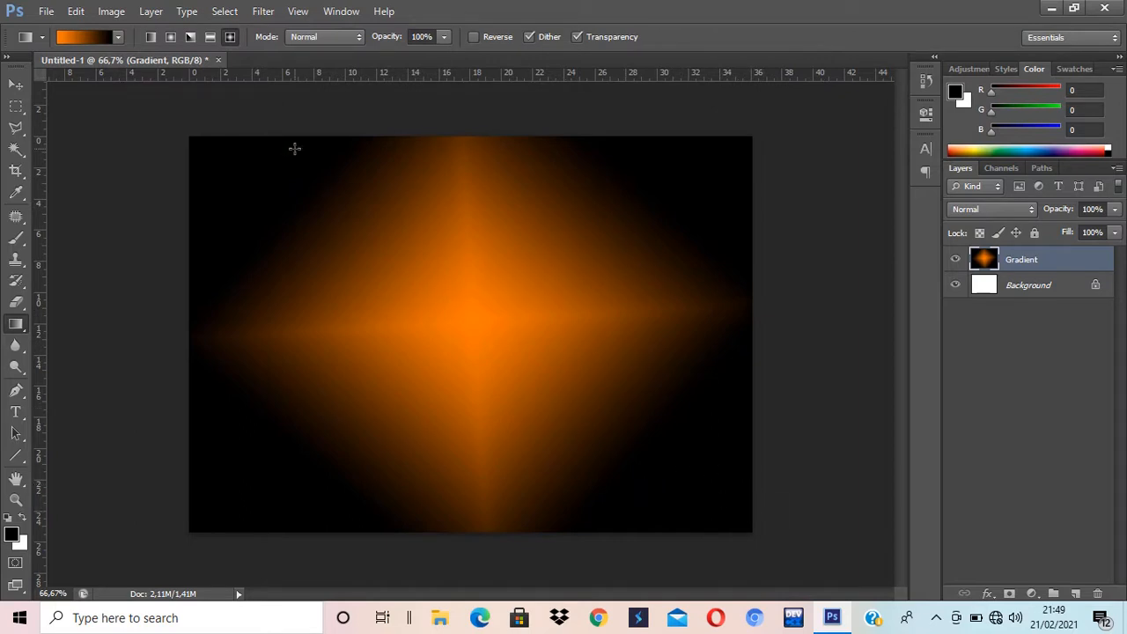
# Step: Open the P8A car photo from disk
pyautogui.click(45, 11)
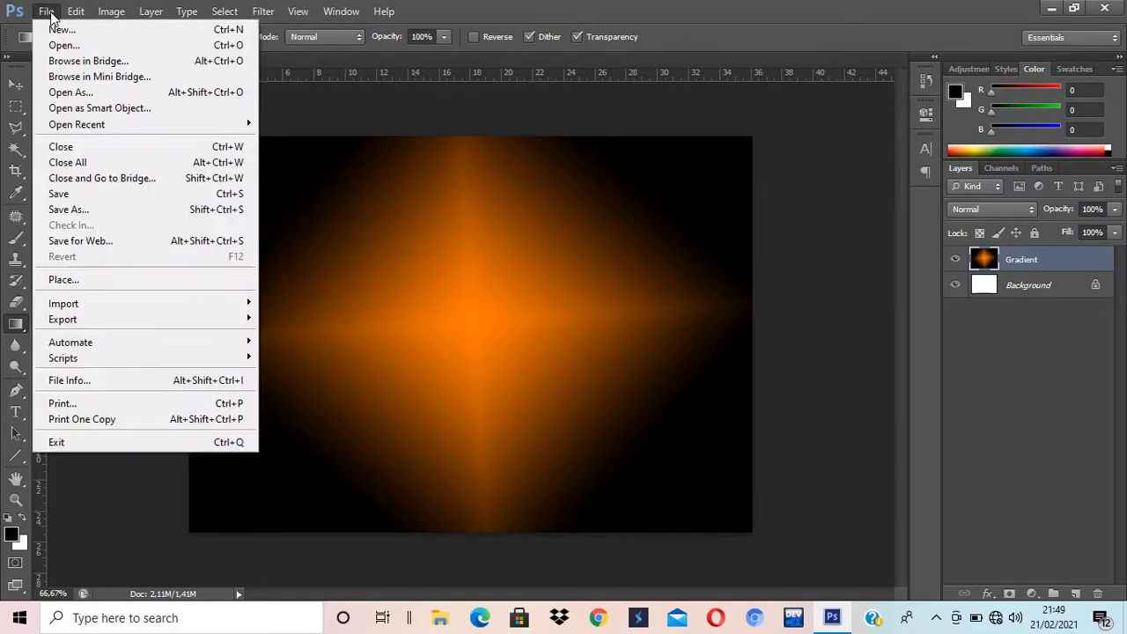
pyautogui.click(62, 45)
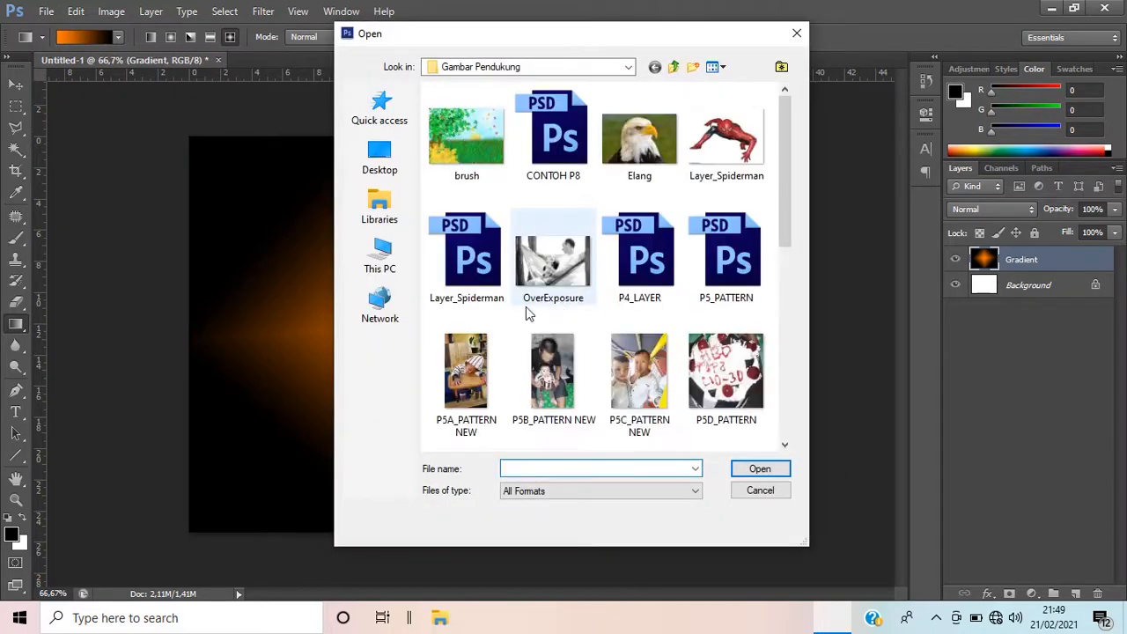
pyautogui.scroll(-10, 539, 304)
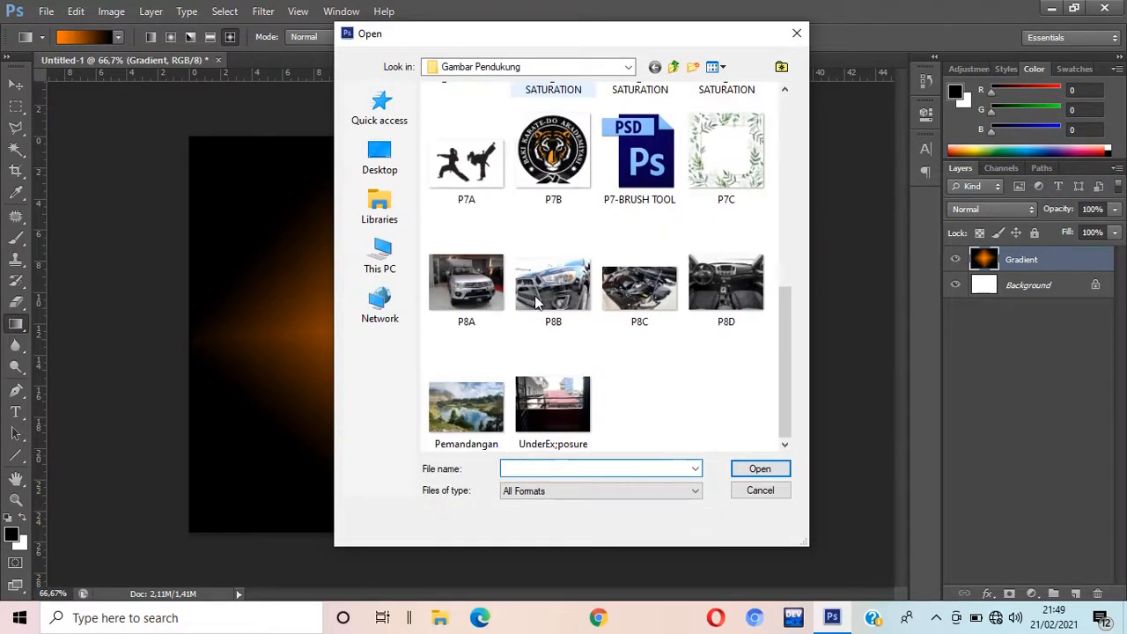
pyautogui.doubleClick(458, 299)
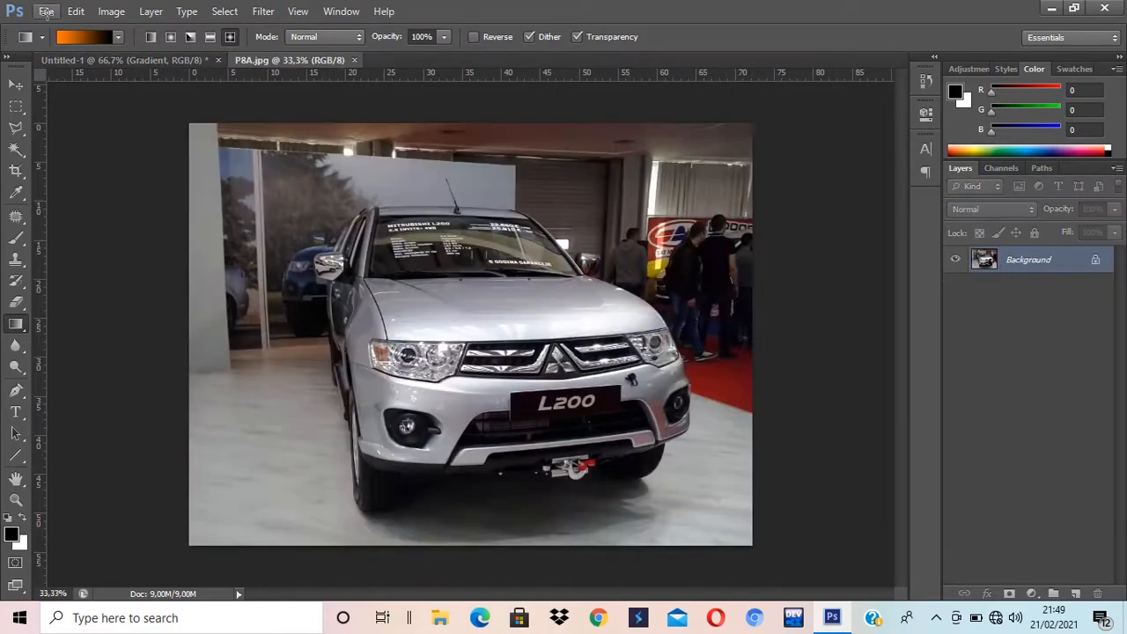
# Step: Open P8B, P8C and P8D together, then bring the P8A.jpg showroom shot back to the front
pyautogui.click(46, 10)
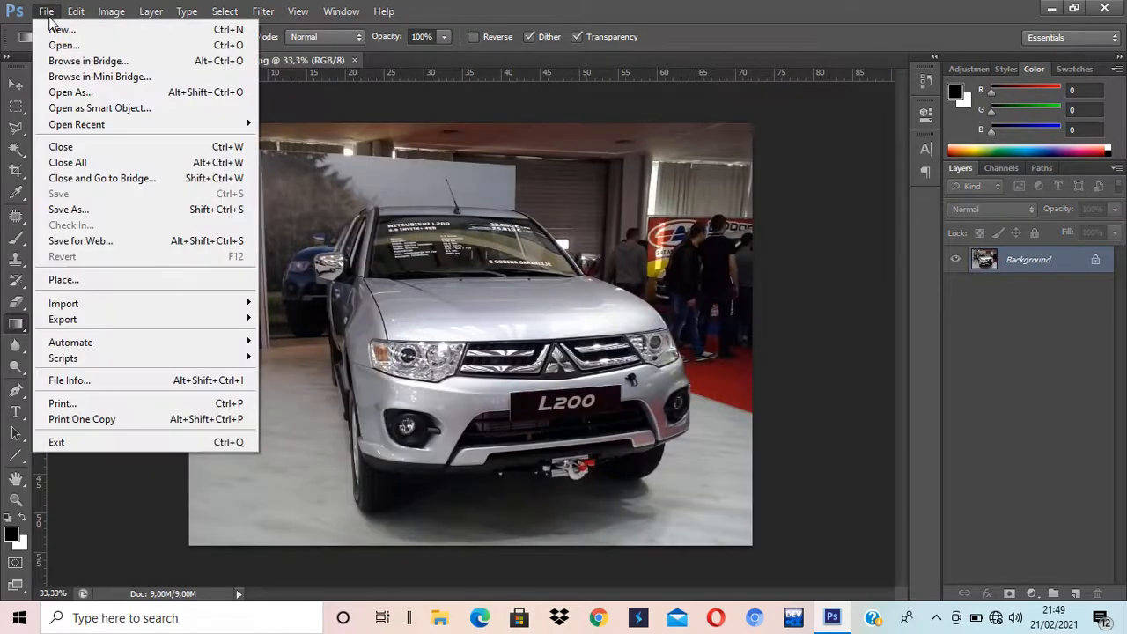
pyautogui.click(63, 44)
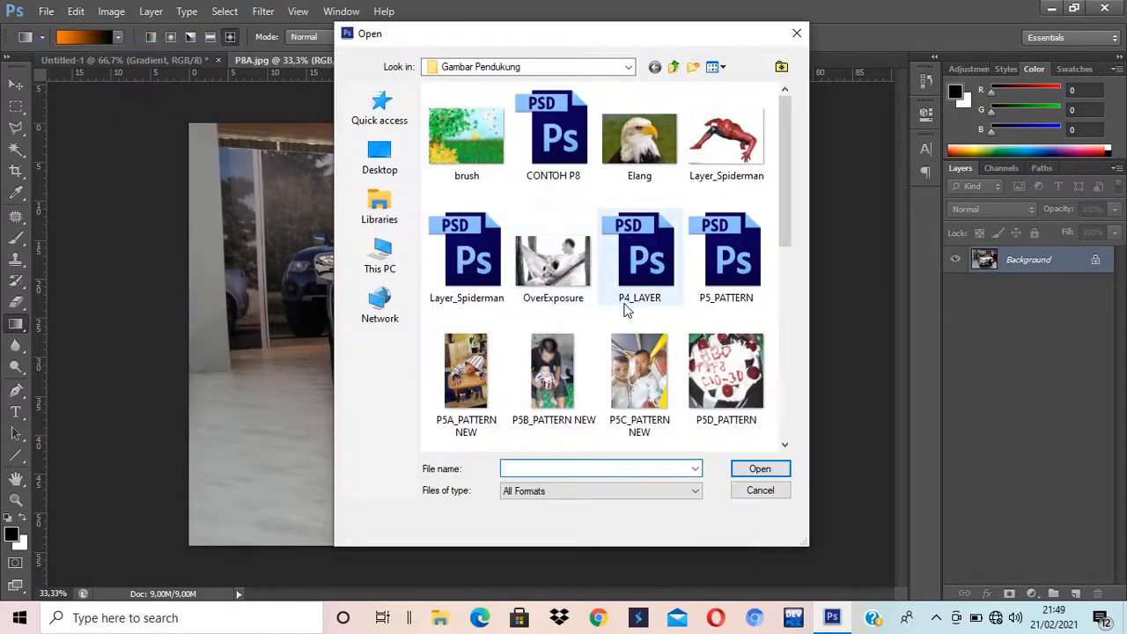
pyautogui.click(553, 284)
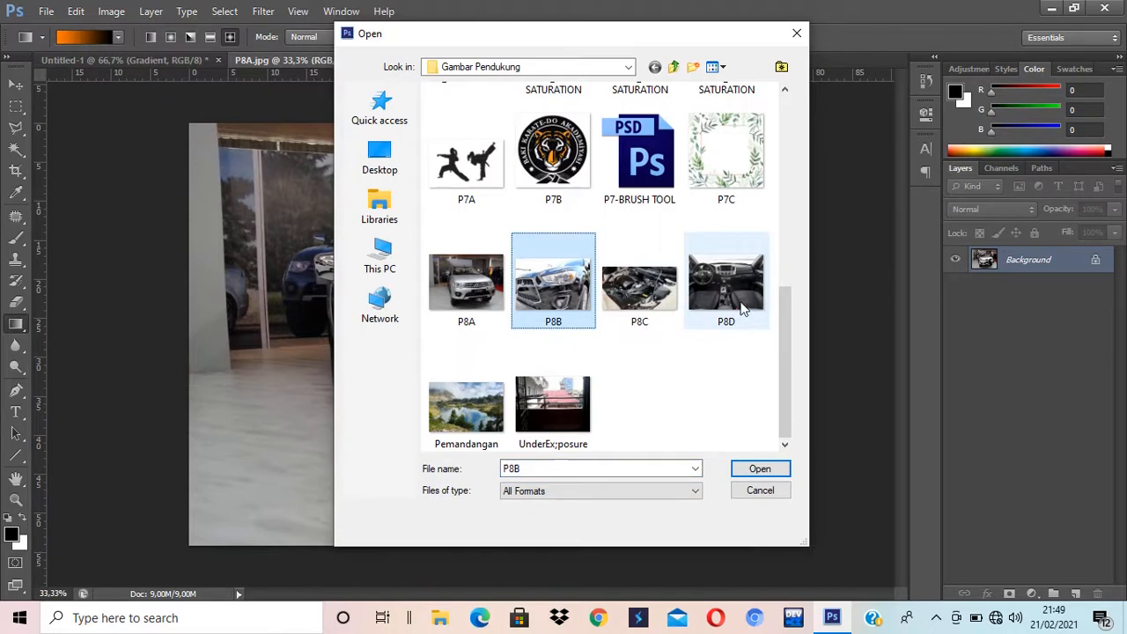
pyautogui.keyDown('shift'); pyautogui.click(742, 308); pyautogui.keyUp('shift')
pyautogui.click(760, 469)
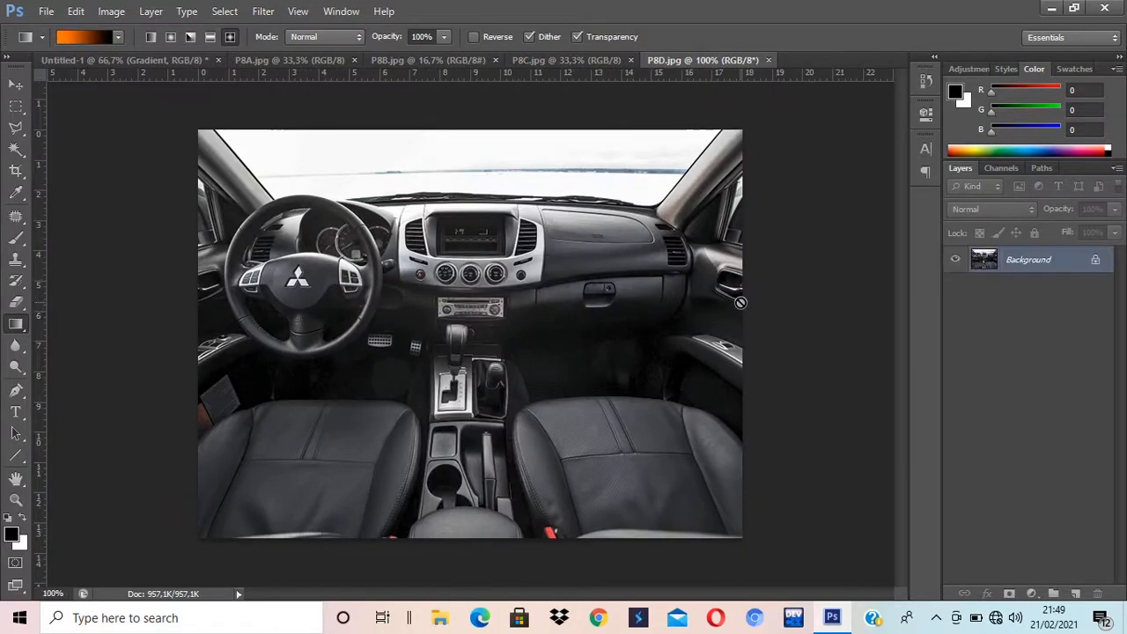
pyautogui.click(115, 61)
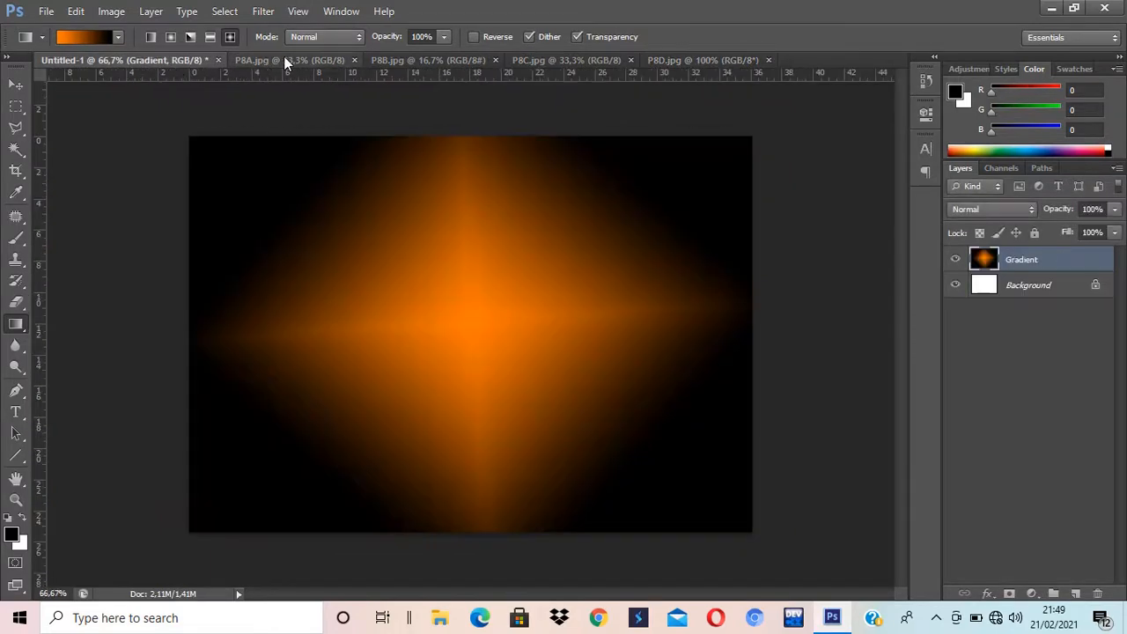
pyautogui.click(283, 59)
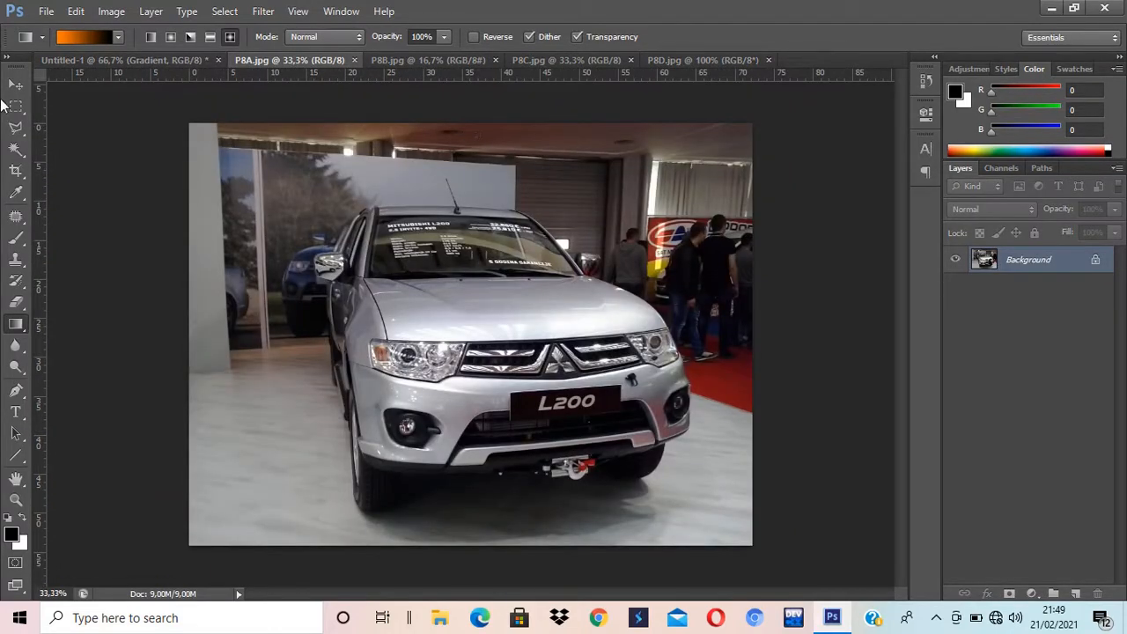
pyautogui.click(15, 85)
# Step: Drag the P8A photo onto Untitled-1 as Layer 1 above Gradient, then close P8A.jpg
pyautogui.moveTo(268, 61); pyautogui.dragTo(619, 153)
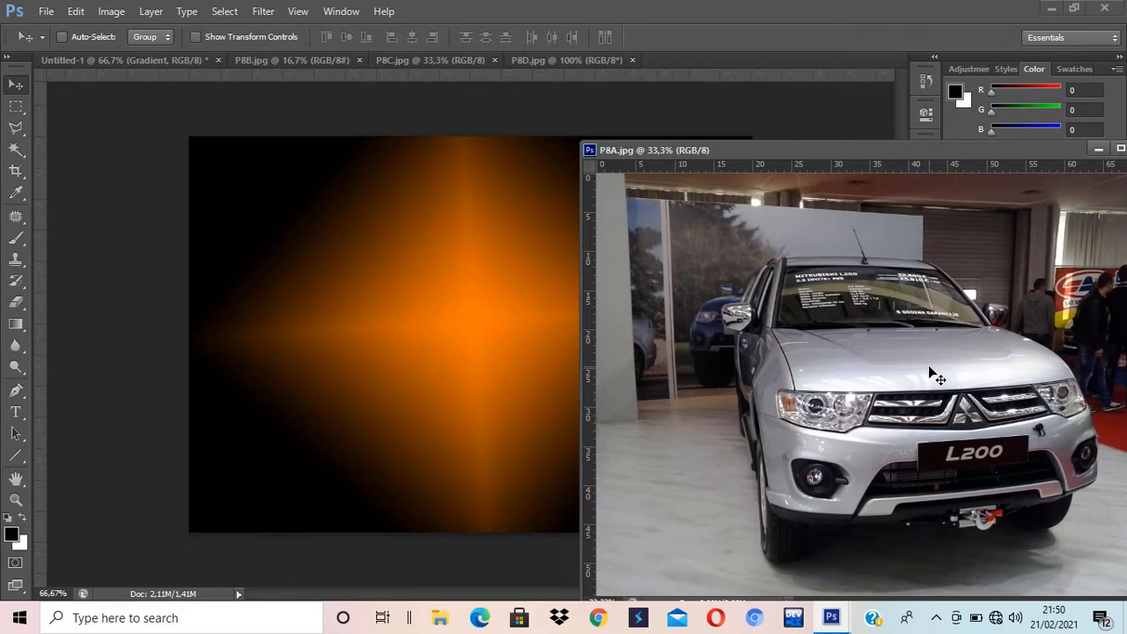
pyautogui.moveTo(929, 367); pyautogui.dragTo(489, 338)
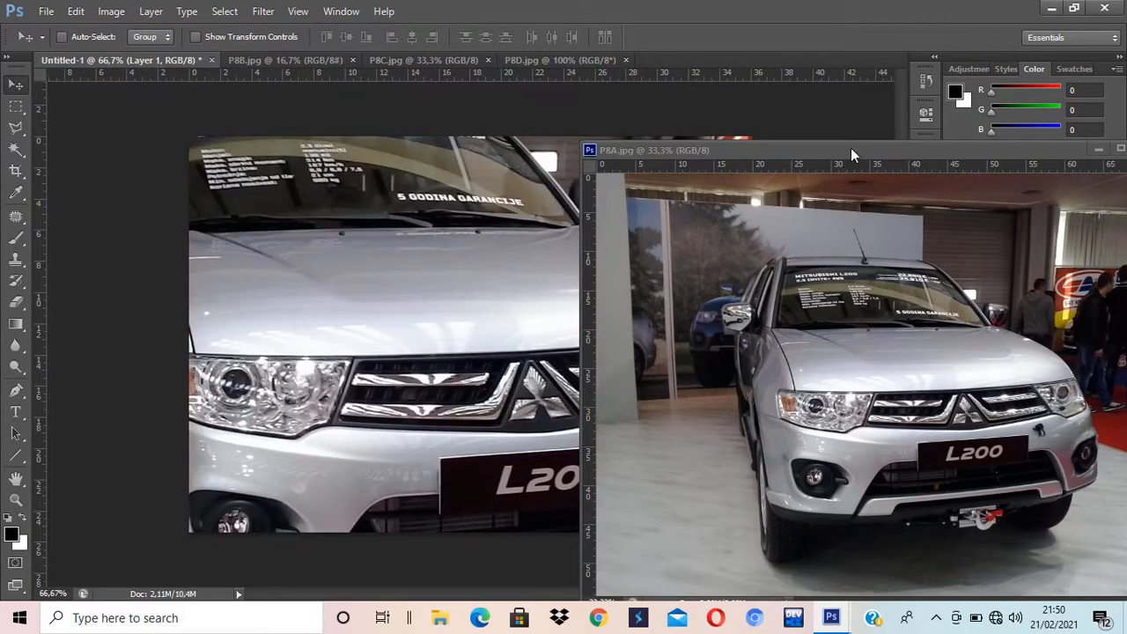
pyautogui.moveTo(859, 151); pyautogui.dragTo(631, 187)
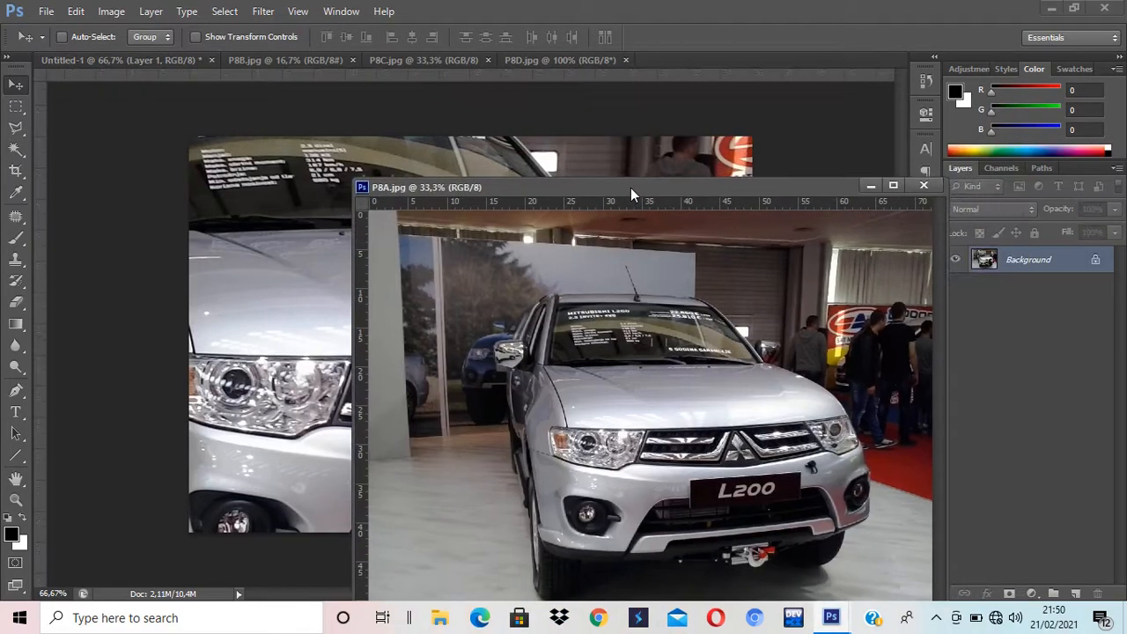
pyautogui.click(922, 187)
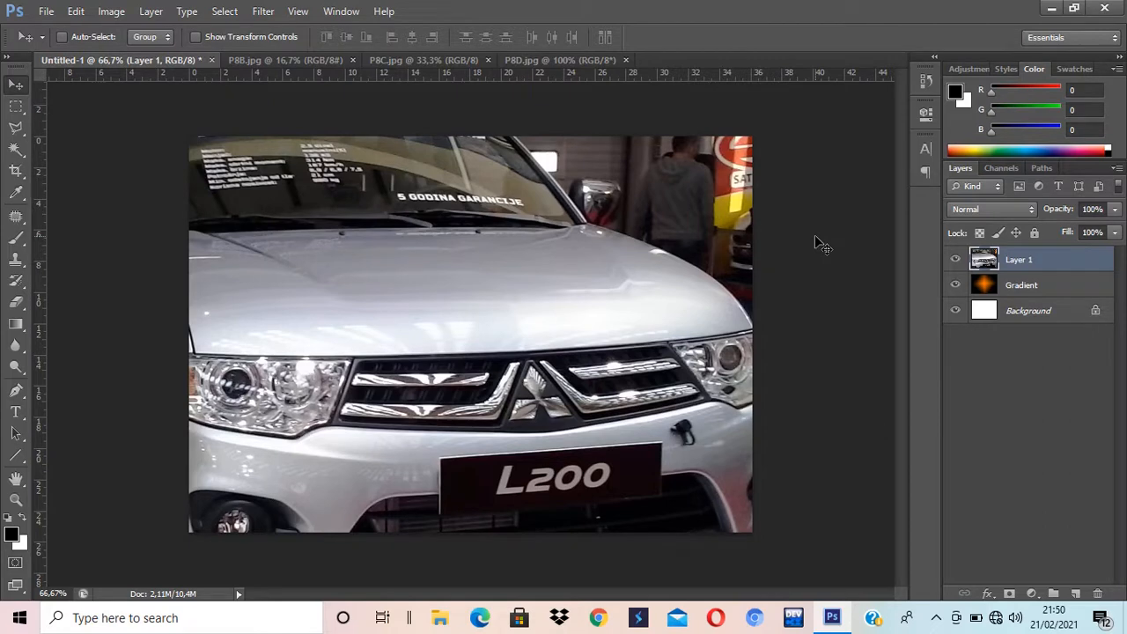
# Step: Free Transform the car layer down to about 41.9% and centre it over the gradient
pyautogui.click(76, 11)
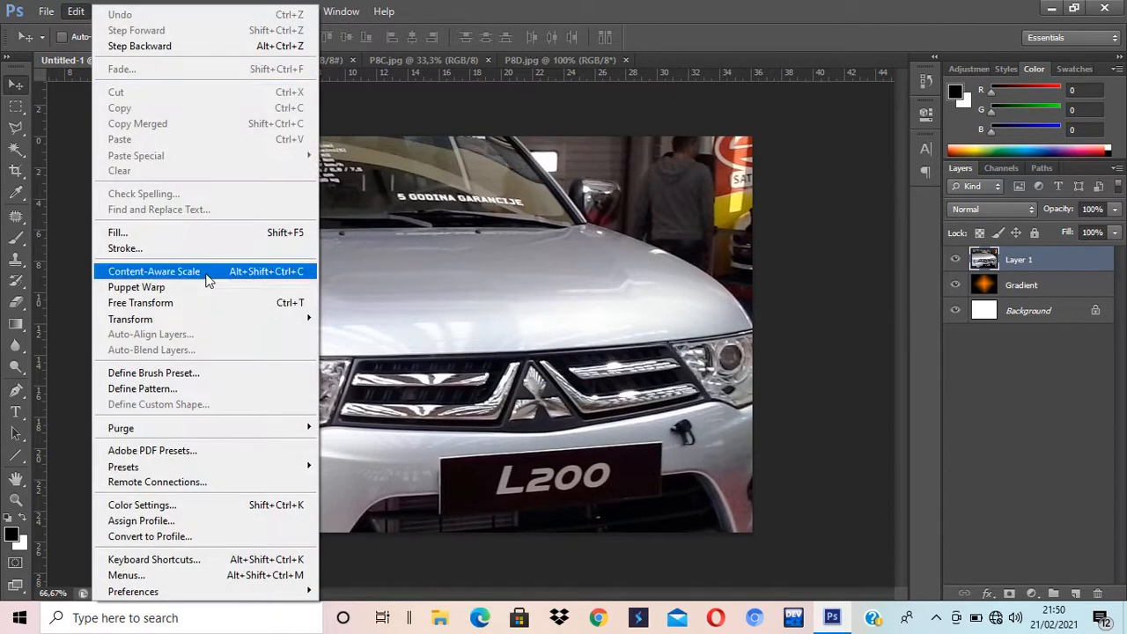
pyautogui.click(211, 307)
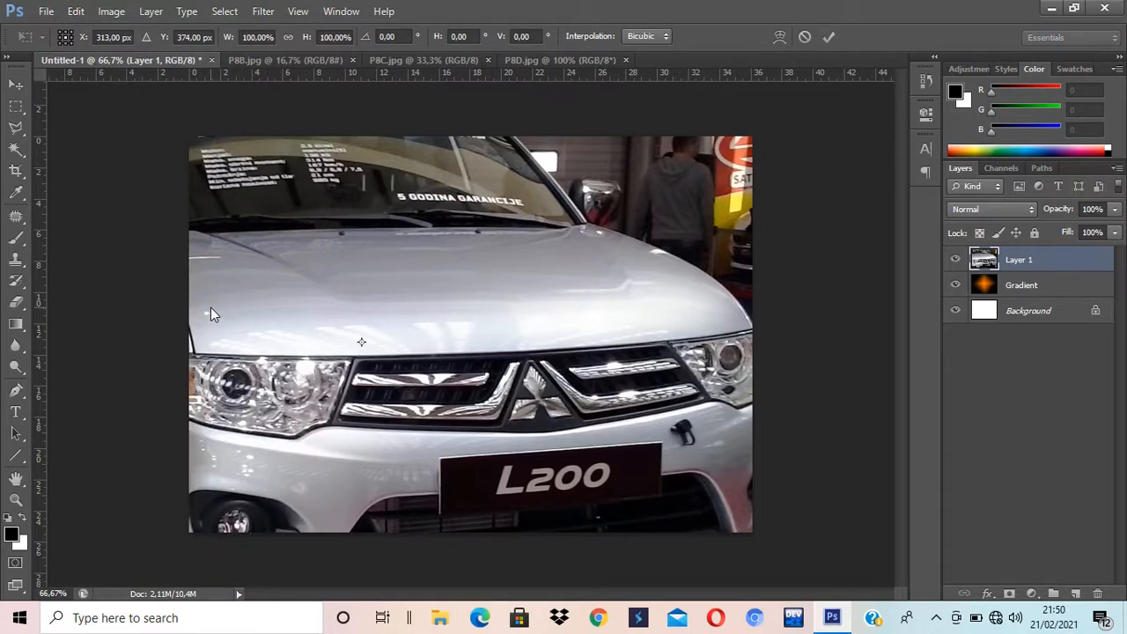
pyautogui.moveTo(249, 262); pyautogui.dragTo(533, 447)
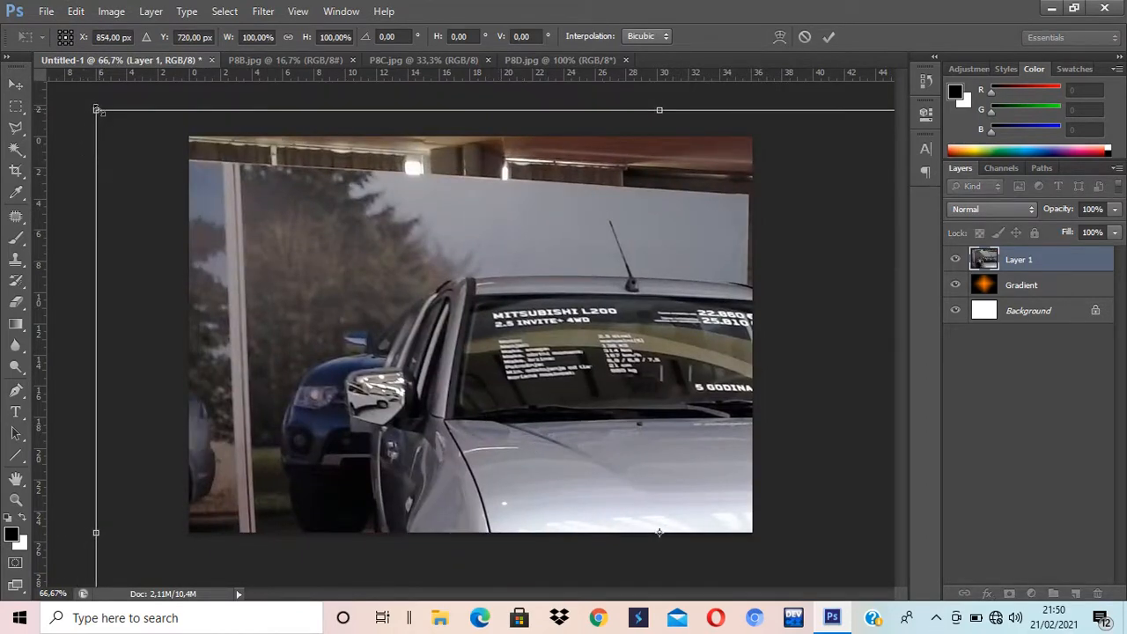
pyautogui.moveTo(96, 109); pyautogui.dragTo(276, 190)
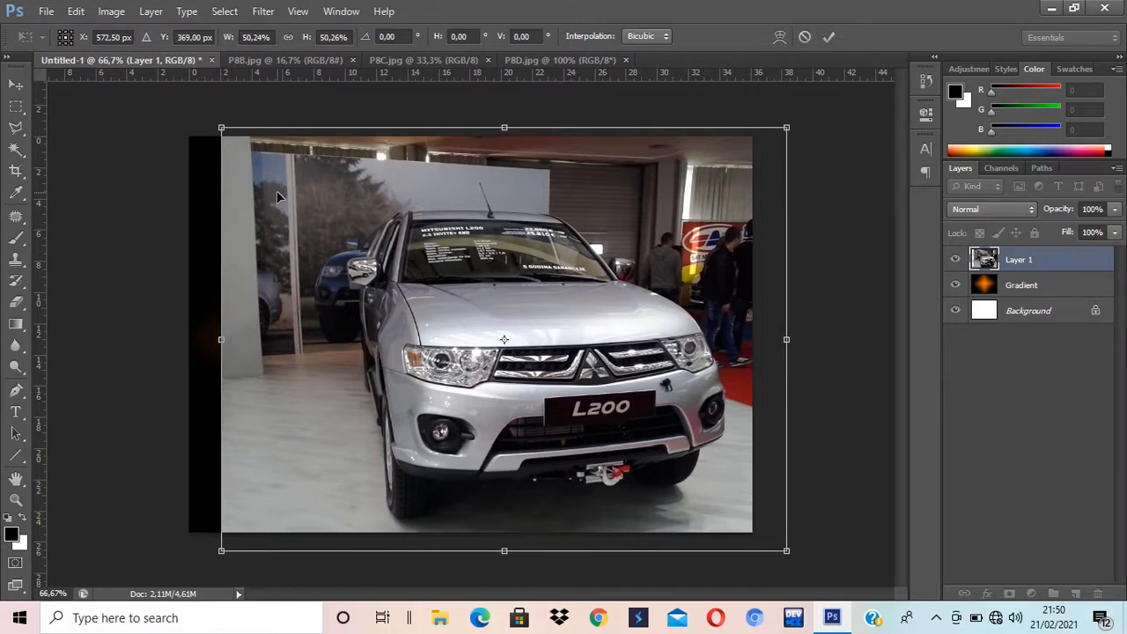
pyautogui.moveTo(459, 317); pyautogui.dragTo(435, 313)
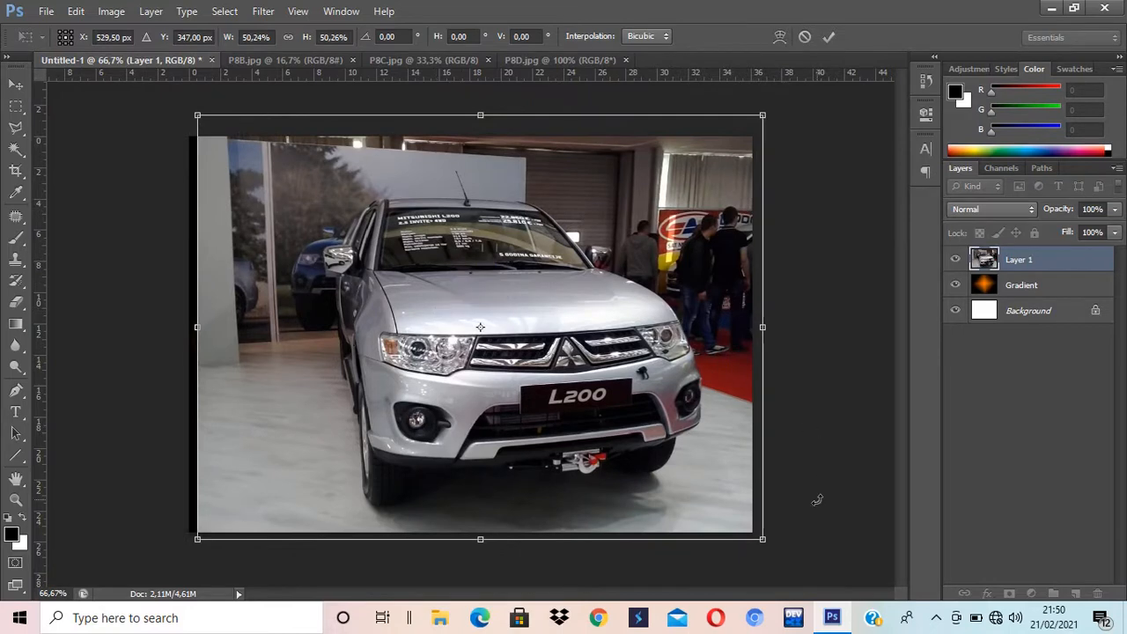
pyautogui.moveTo(763, 544); pyautogui.dragTo(713, 504)
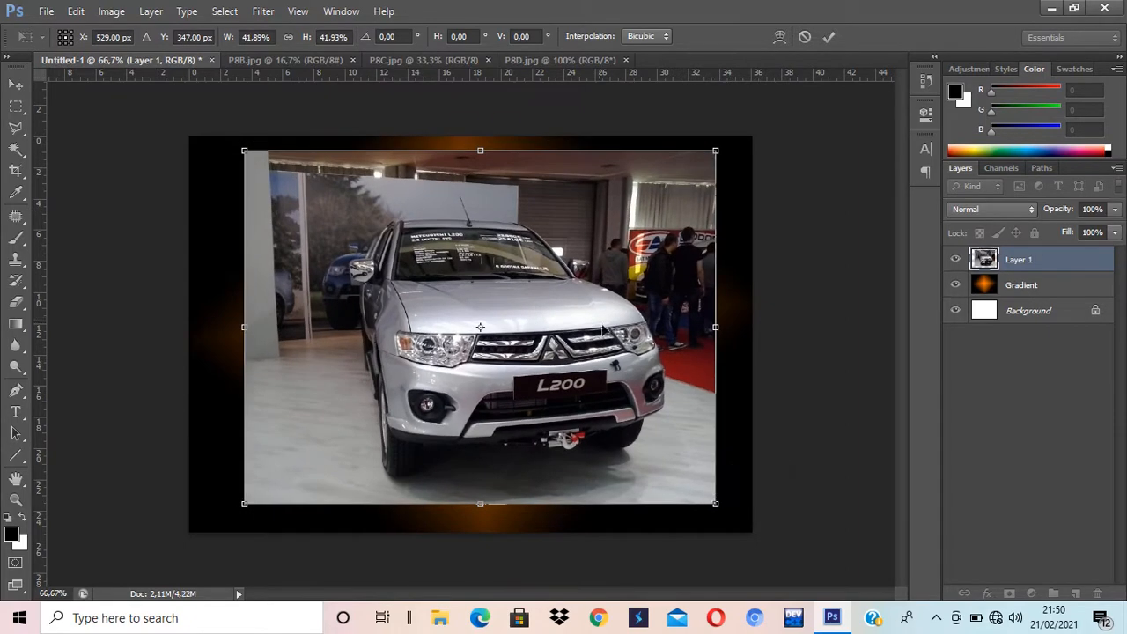
pyautogui.moveTo(587, 340); pyautogui.dragTo(568, 338)
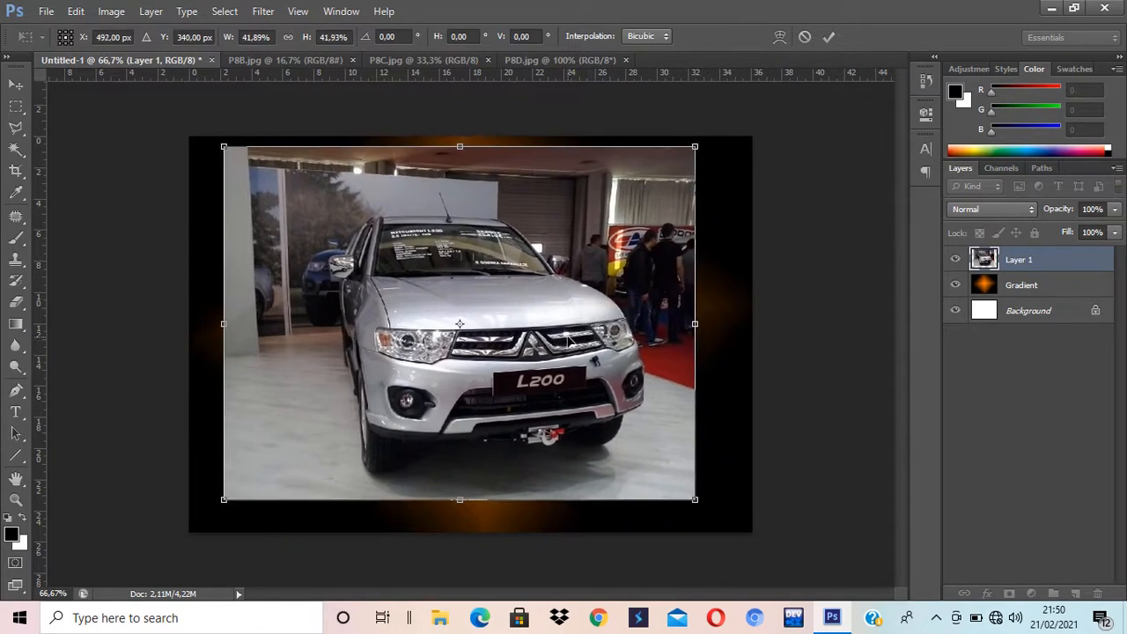
pyautogui.press('Return')
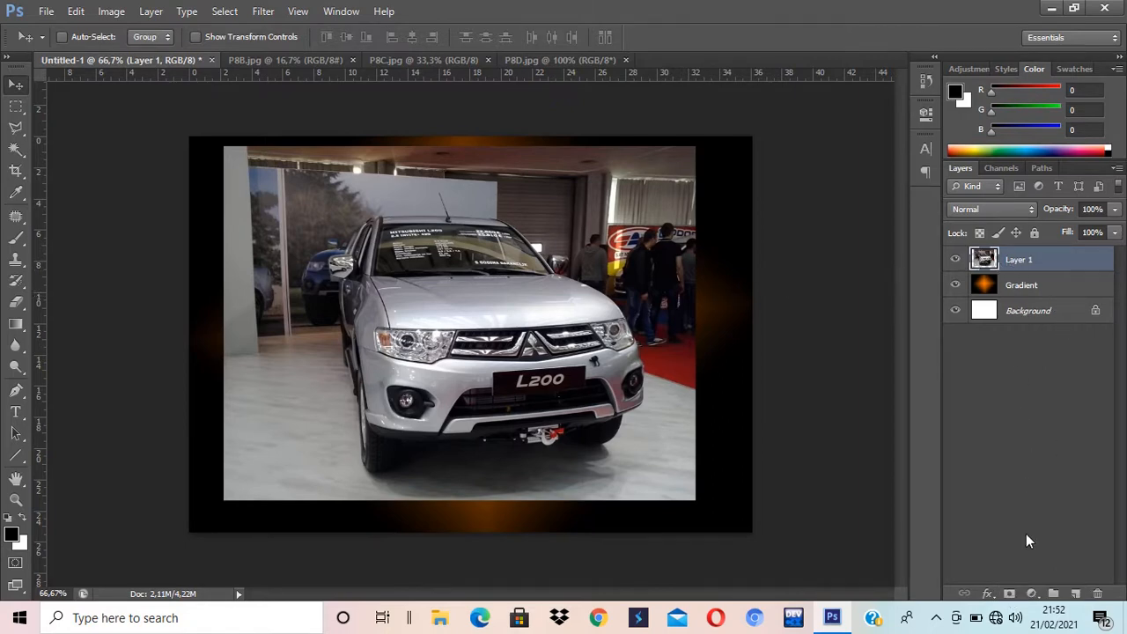
# Step: Add a white layer mask to Layer 1 and leave the mask thumbnail targeted
pyautogui.click(1010, 594)
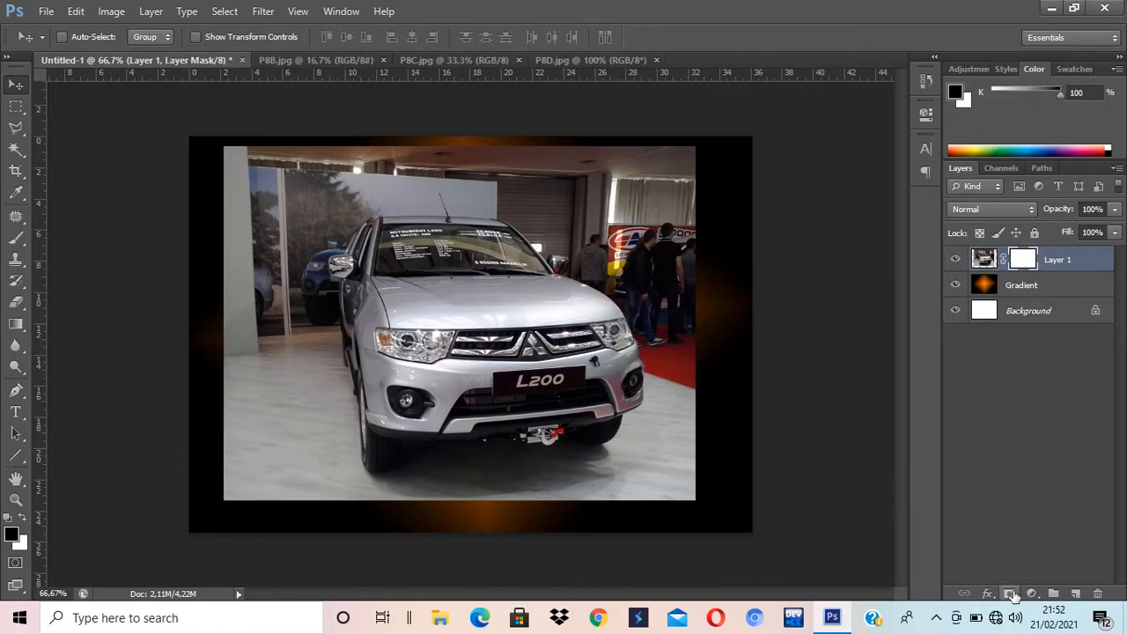
pyautogui.click(988, 267)
pyautogui.click(1017, 266)
pyautogui.click(984, 268)
pyautogui.click(1025, 268)
pyautogui.click(982, 267)
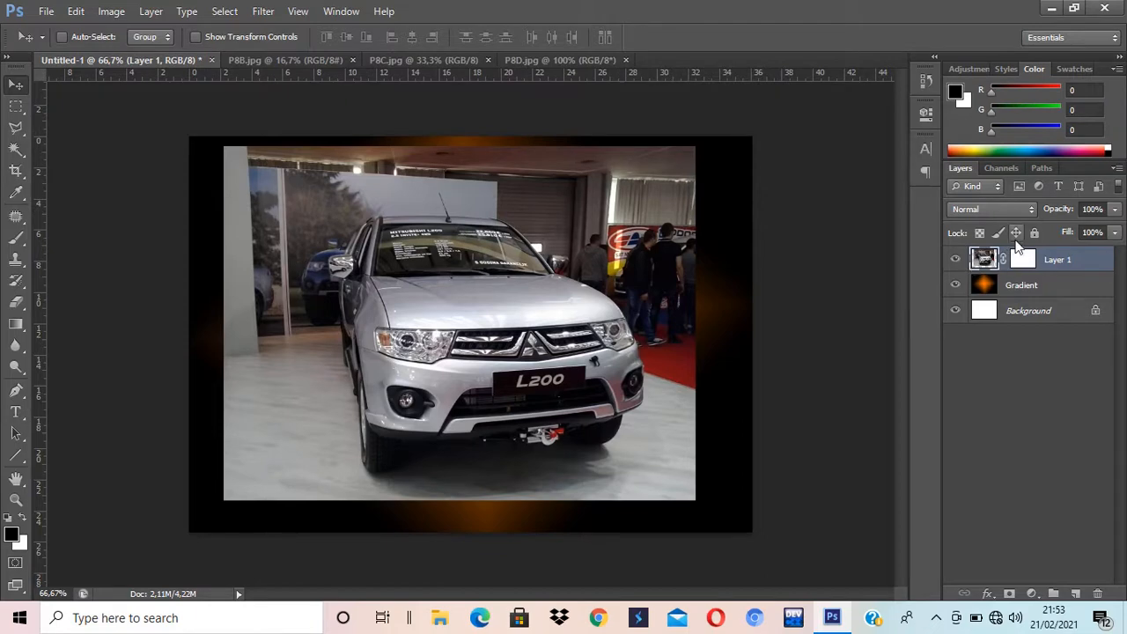
pyautogui.click(1026, 266)
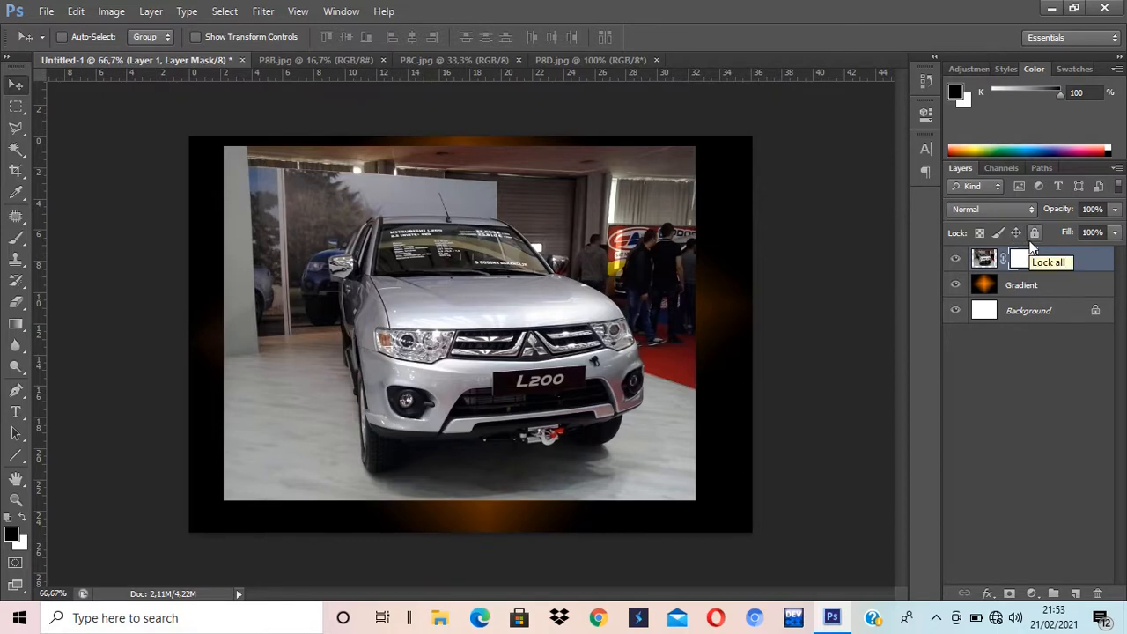
pyautogui.click(982, 261)
pyautogui.click(1024, 263)
# Step: Select the Brush tool and raise its hardness to 75% at 80 px size
pyautogui.click(18, 241)
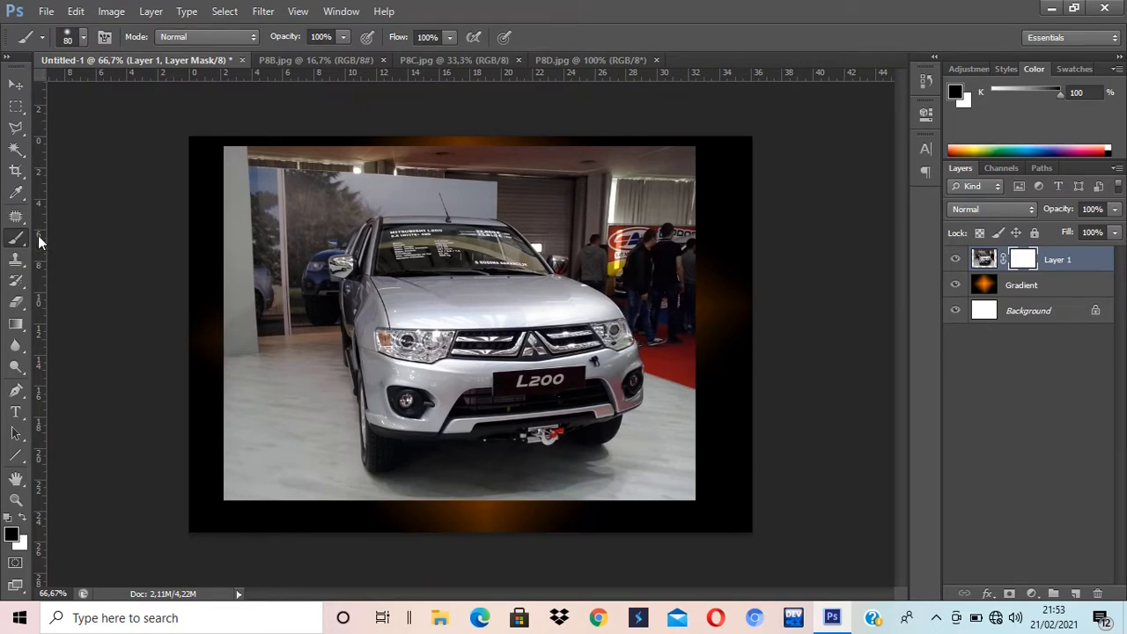
pyautogui.click(83, 34)
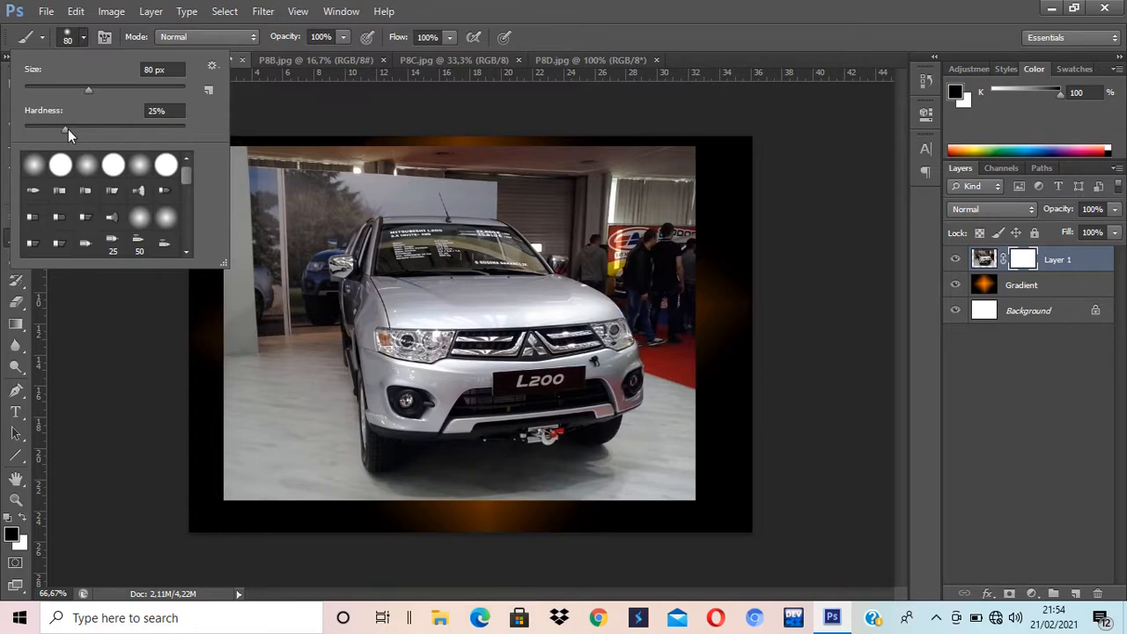
pyautogui.moveTo(68, 128); pyautogui.dragTo(112, 132)
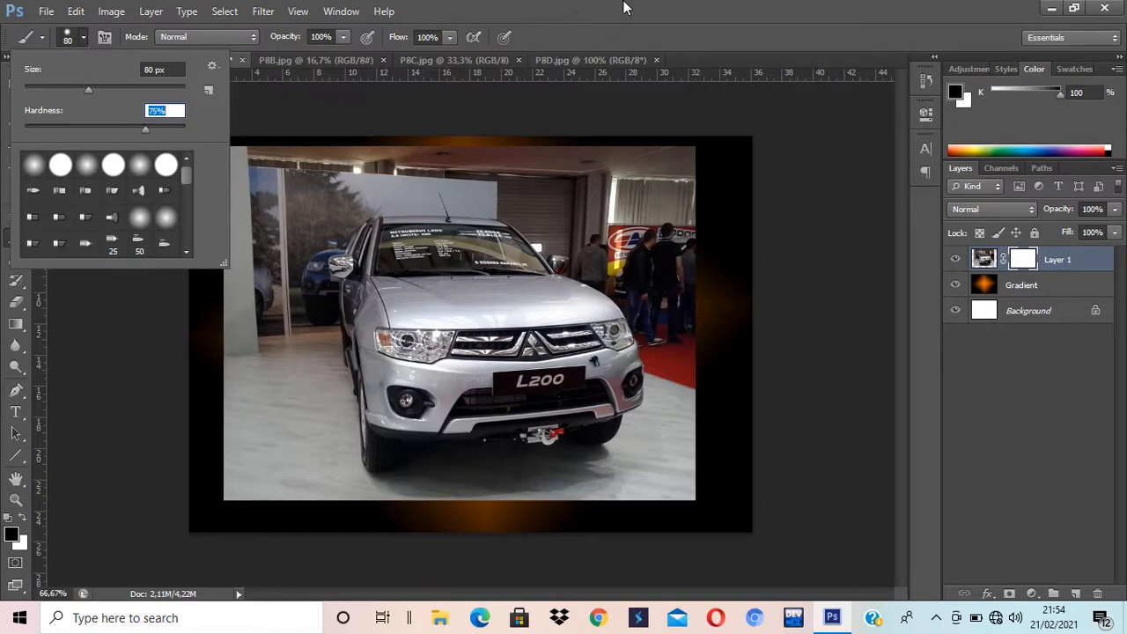
pyautogui.press('Return')
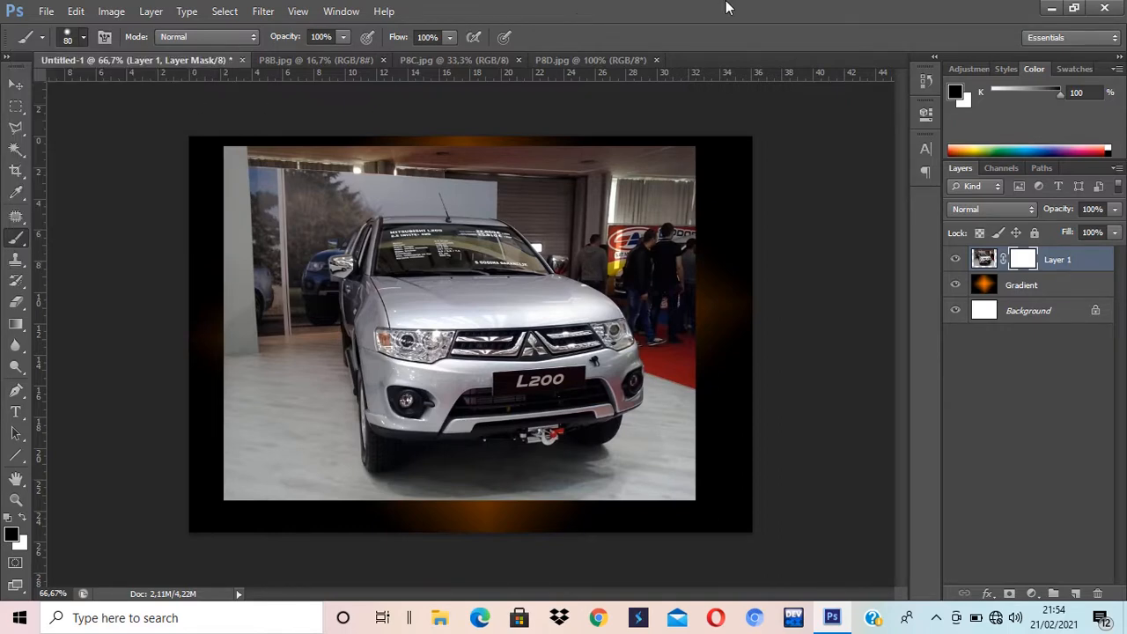
pyautogui.click(83, 38)
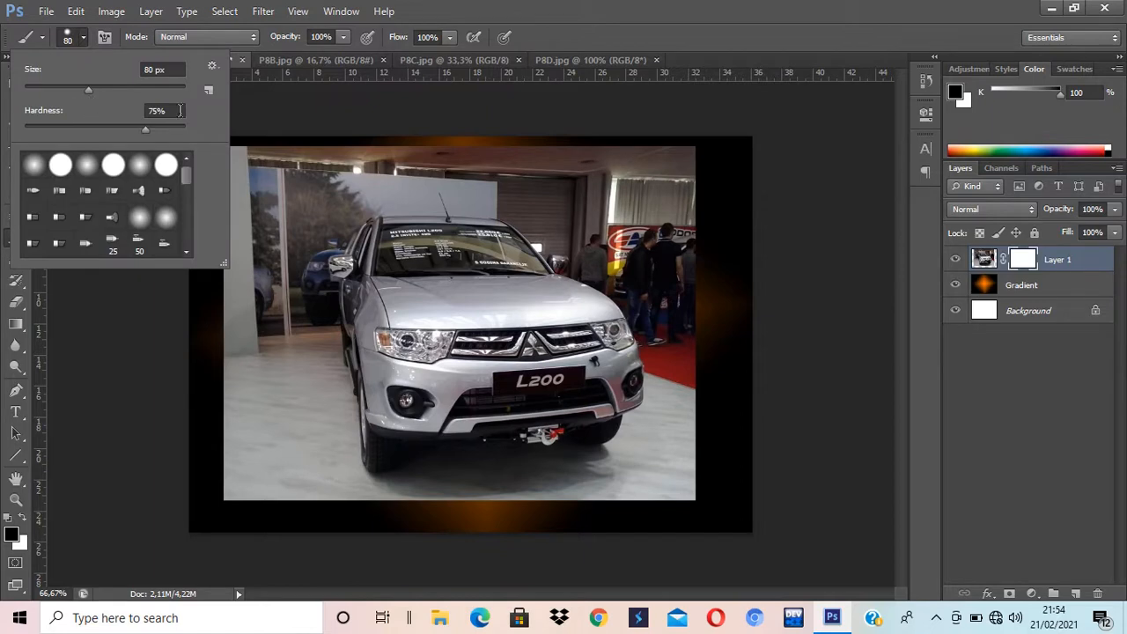
pyautogui.click(661, 13)
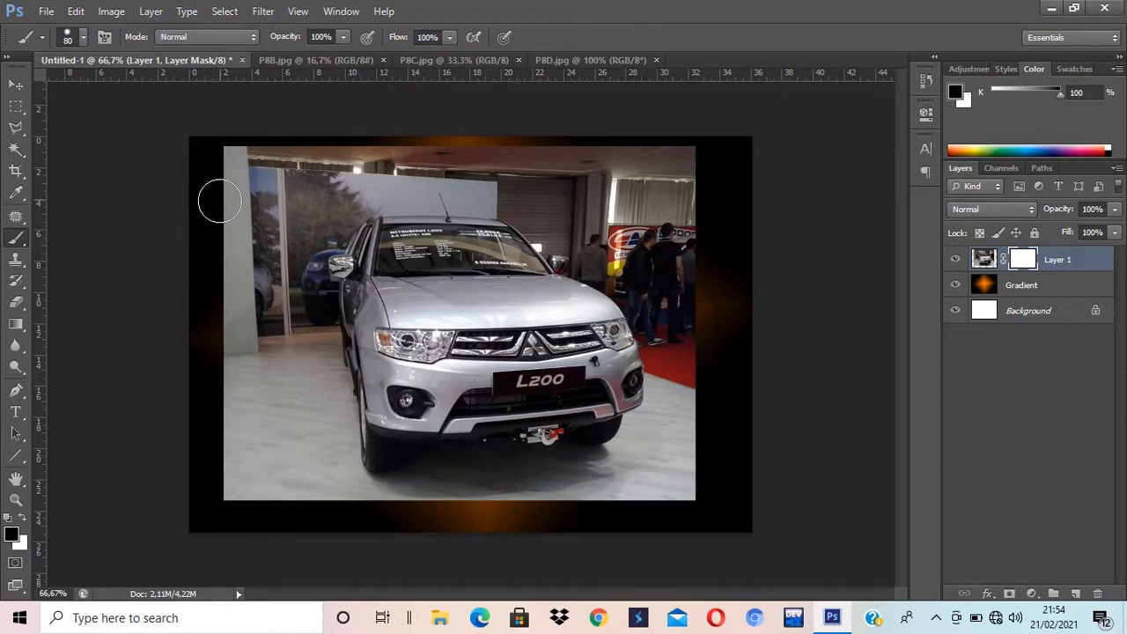
# Step: Test-hide the photo's top-left corner with black on the mask, then paint it back with white
pyautogui.moveTo(211, 194)
pyautogui.mouseDown()
pyautogui.moveTo(268, 133)
pyautogui.moveTo(221, 222)
pyautogui.moveTo(310, 139)
pyautogui.moveTo(247, 244)
pyautogui.moveTo(341, 155)
pyautogui.moveTo(252, 259)
pyautogui.moveTo(251, 236)
pyautogui.moveTo(358, 237)
pyautogui.moveTo(379, 254)
pyautogui.mouseUp()
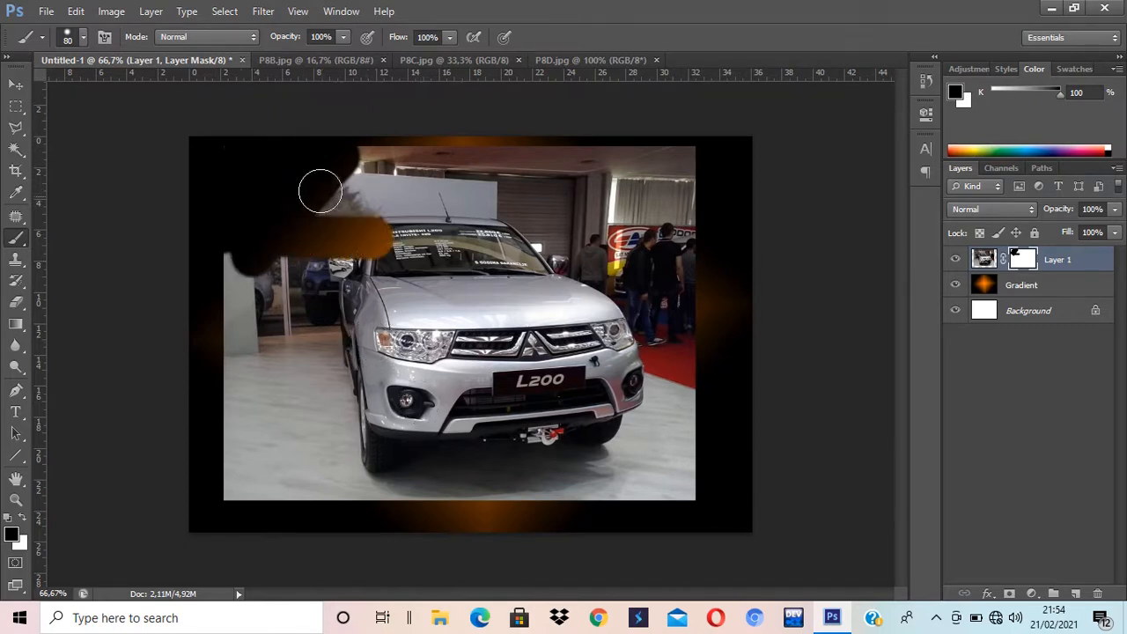
pyautogui.click(25, 521)
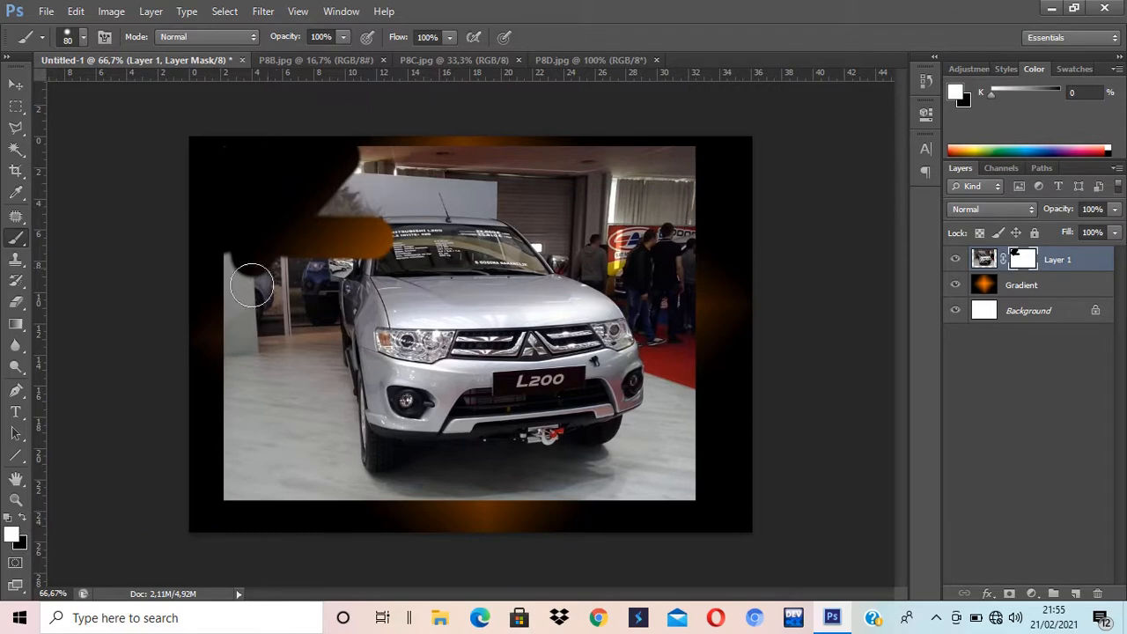
pyautogui.moveTo(297, 281)
pyautogui.mouseDown()
pyautogui.moveTo(394, 222)
pyautogui.moveTo(343, 288)
pyautogui.moveTo(372, 212)
pyautogui.moveTo(336, 248)
pyautogui.moveTo(286, 271)
pyautogui.moveTo(364, 136)
pyautogui.moveTo(334, 136)
pyautogui.moveTo(288, 177)
pyautogui.moveTo(285, 224)
pyautogui.moveTo(248, 206)
pyautogui.moveTo(232, 245)
pyautogui.moveTo(236, 187)
pyautogui.mouseUp()
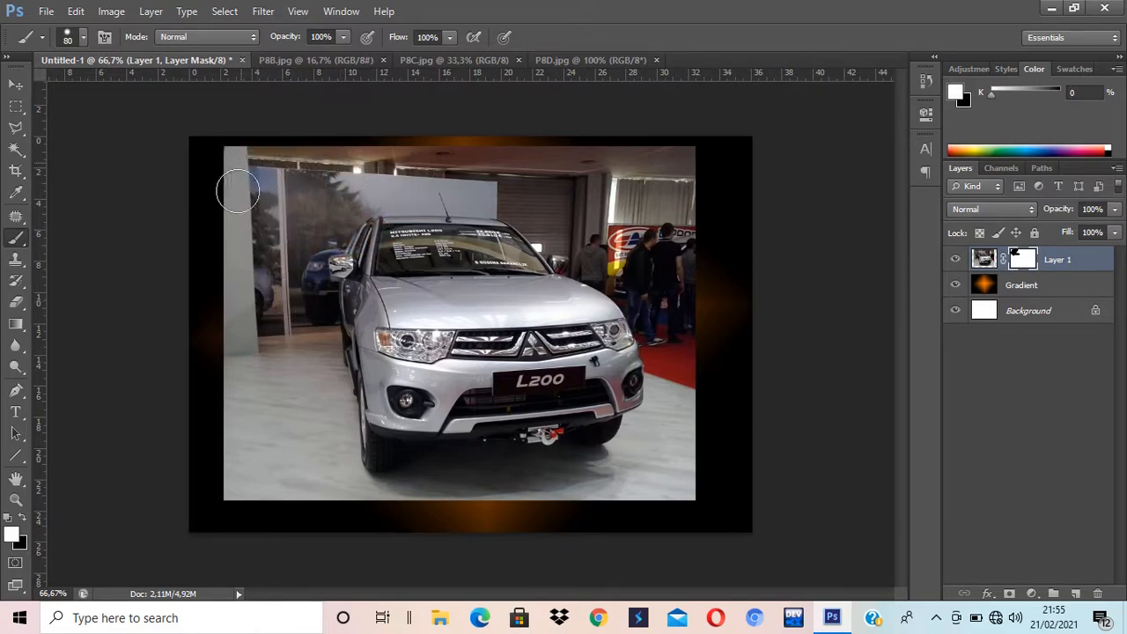
pyautogui.click(22, 518)
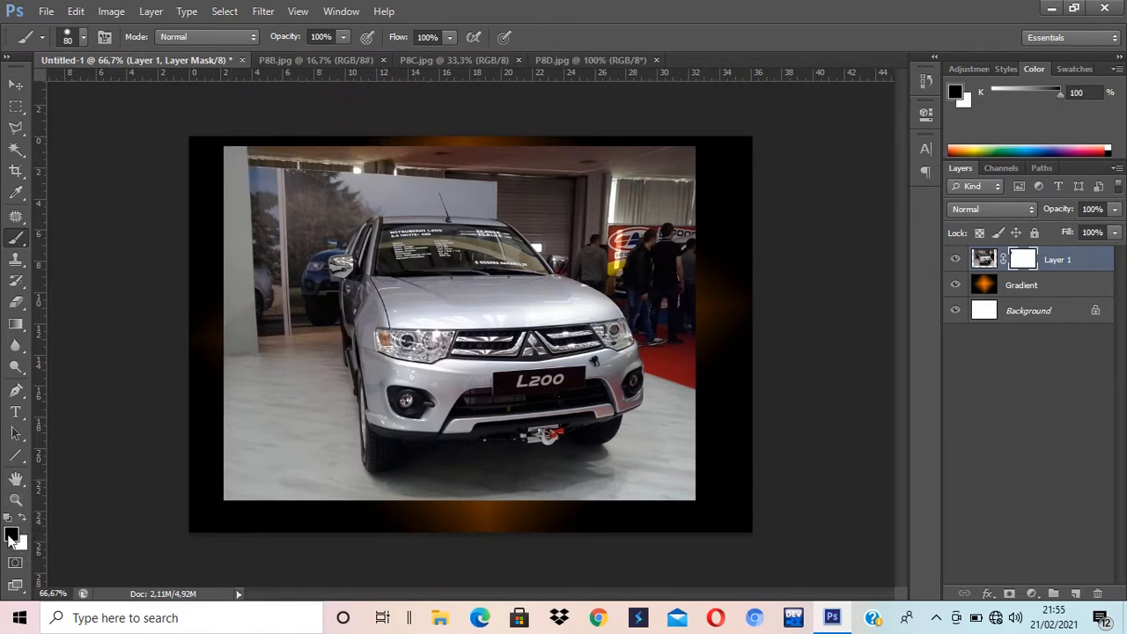
# Step: Lower brush hardness to 40% and paint black on the mask around the L200 truck
pyautogui.click(83, 37)
pyautogui.click(89, 129)
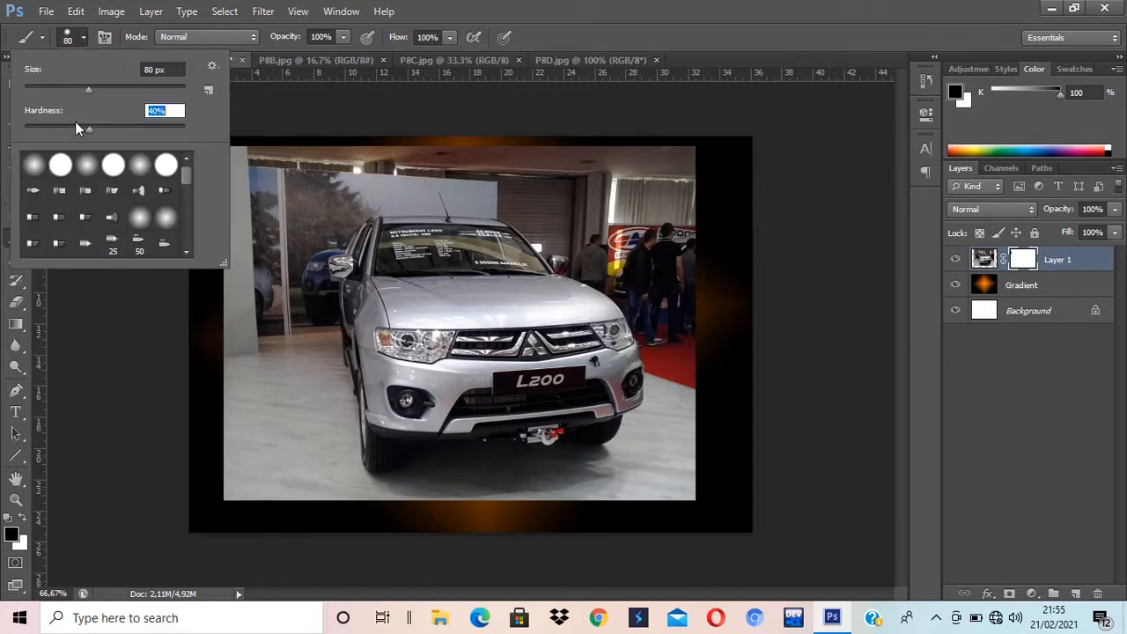
pyautogui.click(639, 7)
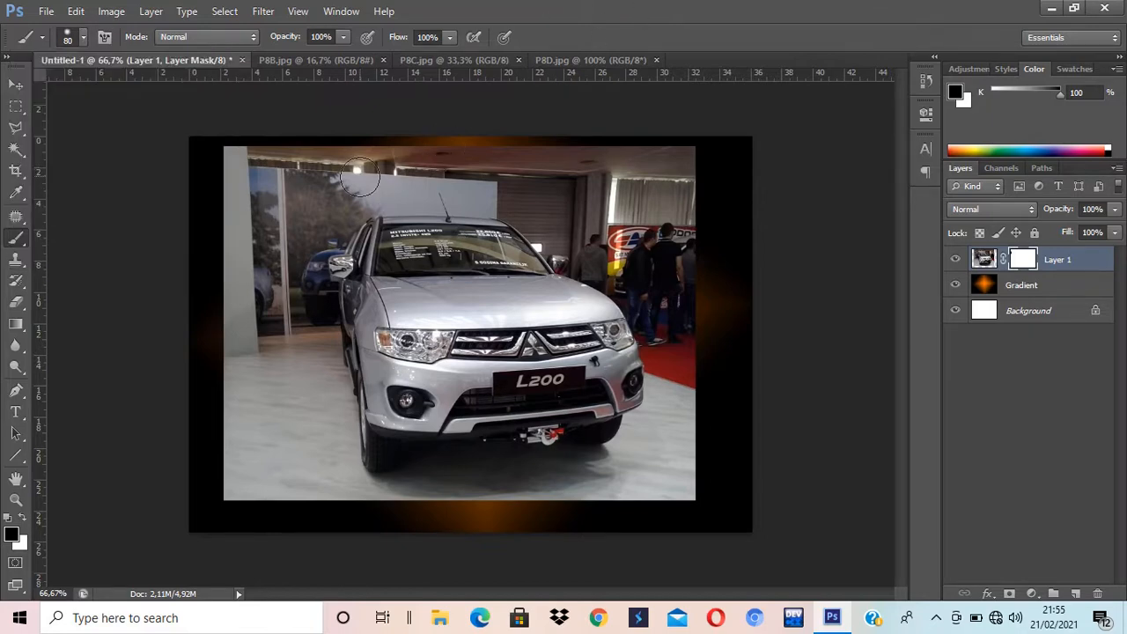
pyautogui.moveTo(357, 157)
pyautogui.mouseDown()
pyautogui.moveTo(410, 162)
pyautogui.moveTo(246, 162)
pyautogui.moveTo(506, 151)
pyautogui.moveTo(691, 170)
pyautogui.moveTo(688, 153)
pyautogui.moveTo(692, 507)
pyautogui.moveTo(691, 455)
pyautogui.moveTo(627, 487)
pyautogui.moveTo(426, 515)
pyautogui.moveTo(316, 512)
pyautogui.moveTo(277, 459)
pyautogui.mouseUp()
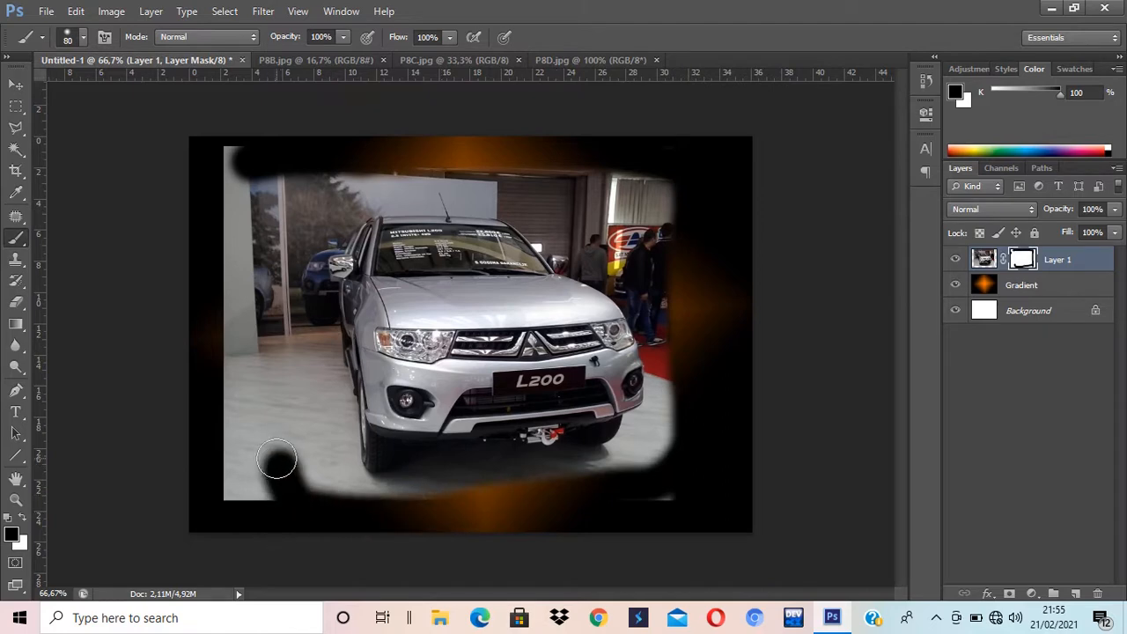
pyautogui.press(']')
pyautogui.press(']')
pyautogui.press(']')
pyautogui.press(']')
pyautogui.moveTo(242, 126)
pyautogui.mouseDown()
pyautogui.moveTo(254, 551)
pyautogui.moveTo(242, 455)
pyautogui.moveTo(272, 451)
pyautogui.moveTo(285, 490)
pyautogui.moveTo(288, 426)
pyautogui.moveTo(241, 310)
pyautogui.moveTo(276, 396)
pyautogui.moveTo(263, 242)
pyautogui.moveTo(290, 205)
pyautogui.moveTo(463, 148)
pyautogui.moveTo(532, 182)
pyautogui.moveTo(608, 169)
pyautogui.moveTo(617, 220)
pyautogui.moveTo(651, 178)
pyautogui.moveTo(693, 356)
pyautogui.moveTo(687, 410)
pyautogui.moveTo(633, 469)
pyautogui.moveTo(350, 512)
pyautogui.moveTo(303, 437)
pyautogui.moveTo(331, 467)
pyautogui.moveTo(334, 409)
pyautogui.moveTo(297, 230)
pyautogui.moveTo(311, 408)
pyautogui.moveTo(341, 490)
pyautogui.moveTo(360, 498)
pyautogui.moveTo(414, 488)
pyautogui.moveTo(427, 472)
pyautogui.moveTo(530, 476)
pyautogui.moveTo(624, 457)
pyautogui.moveTo(669, 393)
pyautogui.moveTo(636, 291)
pyautogui.moveTo(566, 228)
pyautogui.moveTo(592, 248)
pyautogui.mouseUp()
pyautogui.press('[')
pyautogui.press('[')
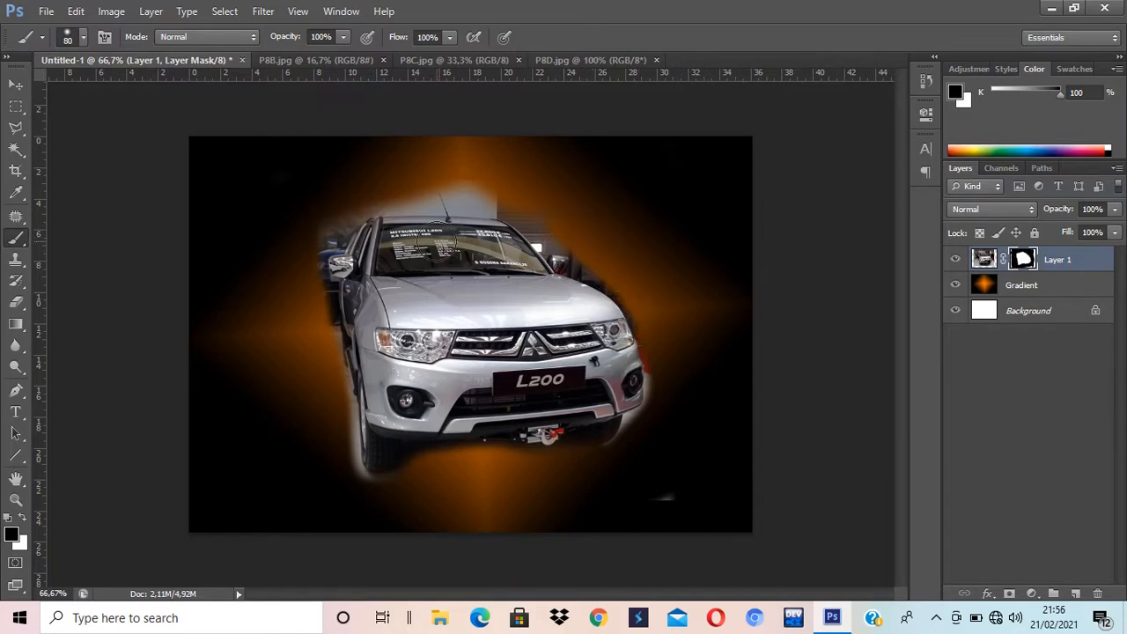
pyautogui.moveTo(472, 176)
pyautogui.mouseDown()
pyautogui.moveTo(514, 196)
pyautogui.moveTo(548, 229)
pyautogui.moveTo(587, 236)
pyautogui.moveTo(668, 319)
pyautogui.moveTo(688, 485)
pyautogui.moveTo(653, 514)
pyautogui.moveTo(496, 520)
pyautogui.moveTo(426, 516)
pyautogui.moveTo(335, 474)
pyautogui.mouseUp()
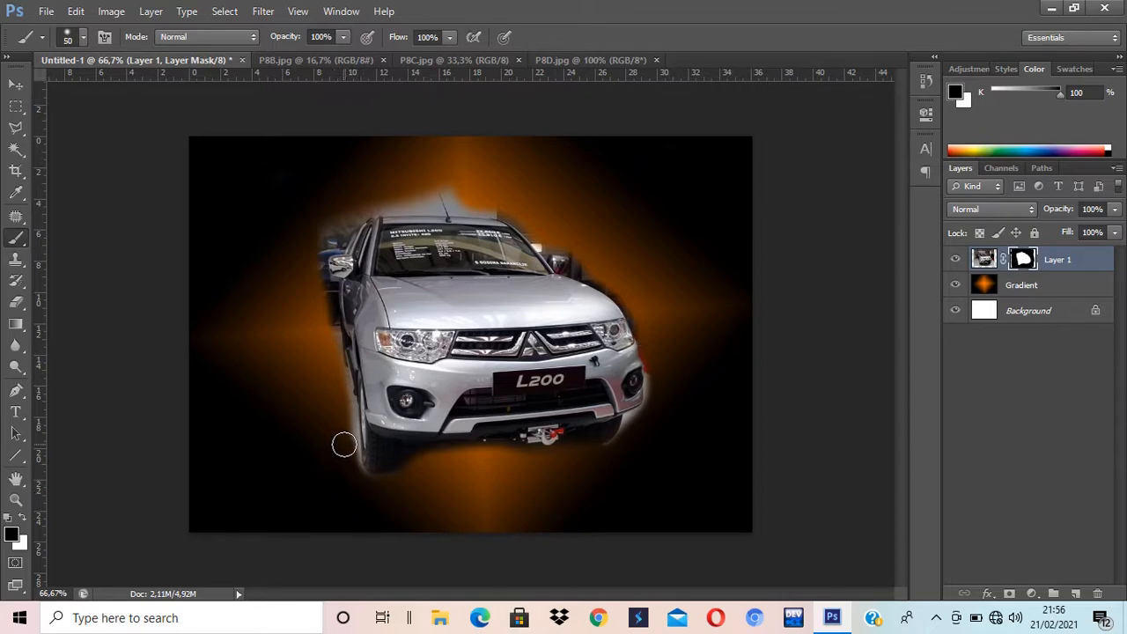
# Step: Zoom to 200% and mask the white glow along the bumper's right edge with a 20 px brush
pyautogui.hotkey('ctrl', '+')
pyautogui.hotkey('ctrl', '+')
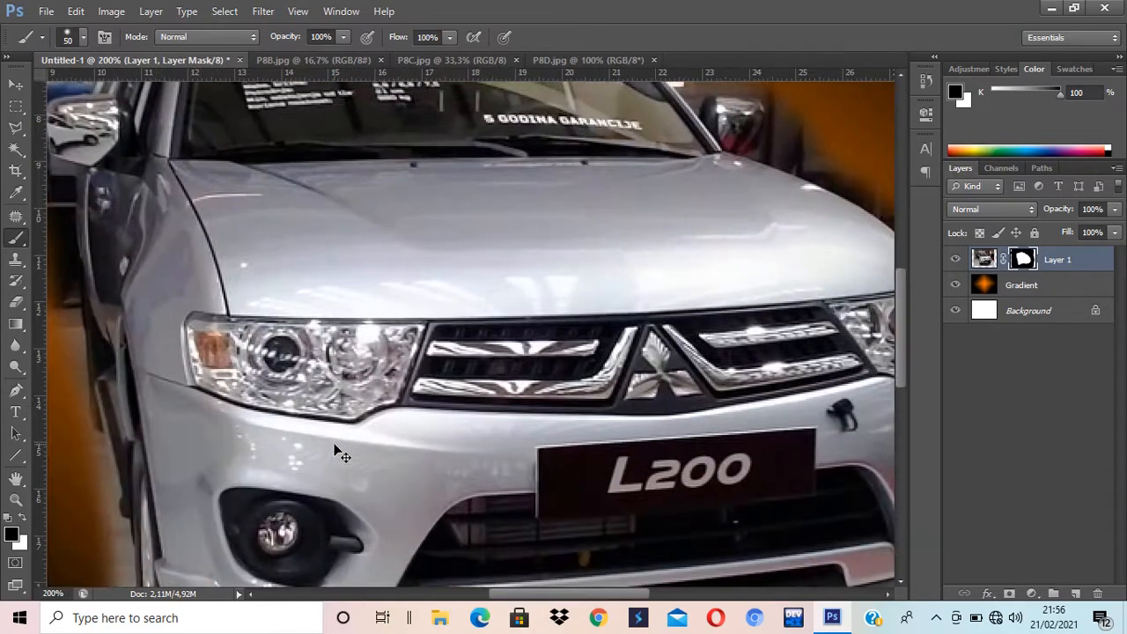
pyautogui.moveTo(716, 413); pyautogui.dragTo(257, 342)
pyautogui.moveTo(590, 411); pyautogui.dragTo(671, 335)
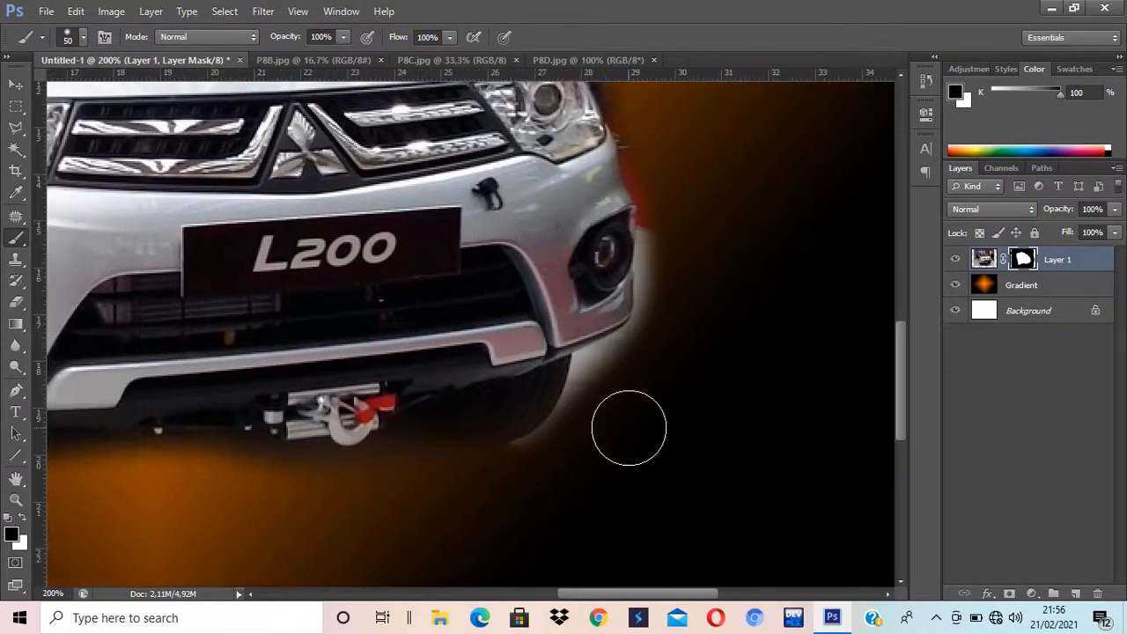
pyautogui.press('[')
pyautogui.press('[')
pyautogui.press('[')
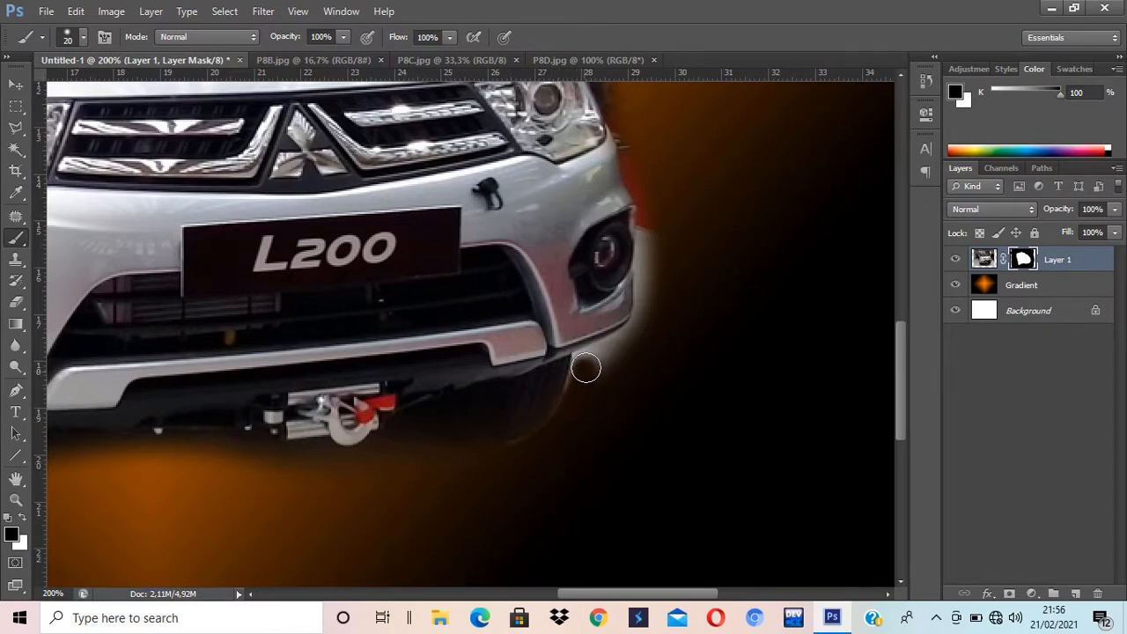
pyautogui.moveTo(587, 366)
pyautogui.mouseDown()
pyautogui.moveTo(652, 325)
pyautogui.moveTo(610, 390)
pyautogui.mouseUp()
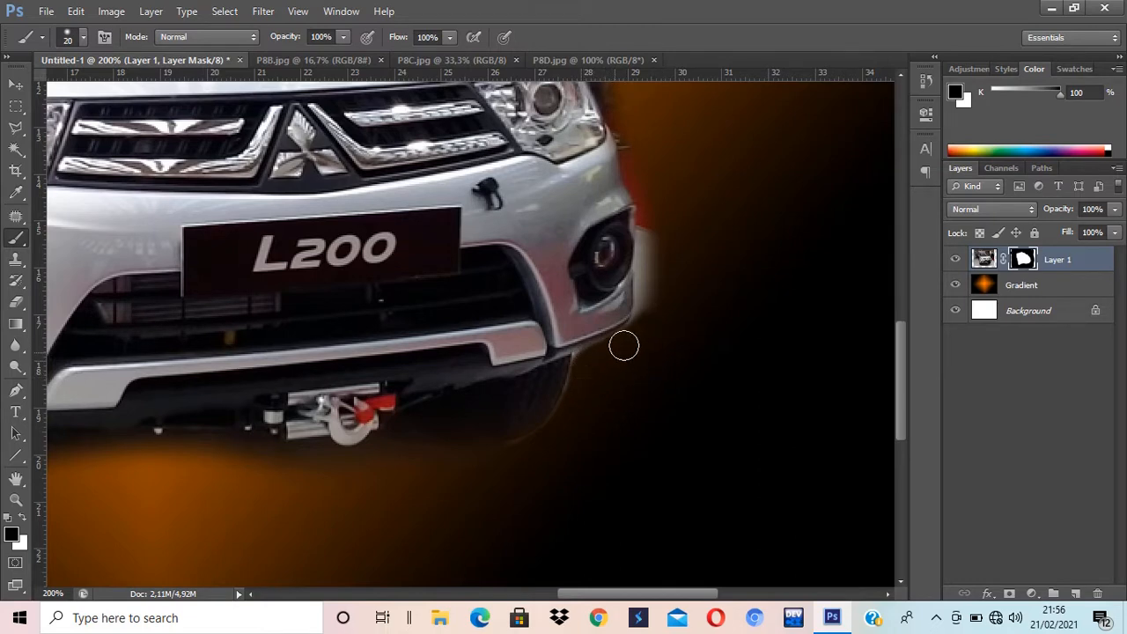
pyautogui.moveTo(644, 329)
pyautogui.mouseDown()
pyautogui.moveTo(650, 203)
pyautogui.moveTo(727, 397)
pyautogui.moveTo(741, 475)
pyautogui.moveTo(740, 416)
pyautogui.mouseUp()
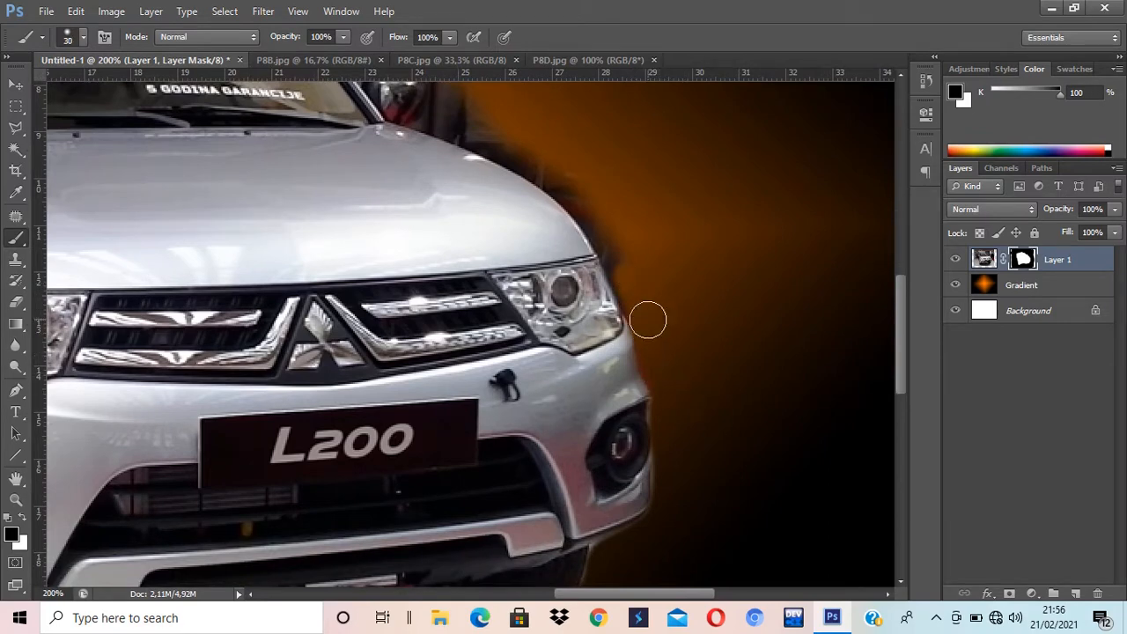
# Step: Mask the dark fringe along the hood edge and mirror base with 30 then 15 px brushes
pyautogui.press(']')
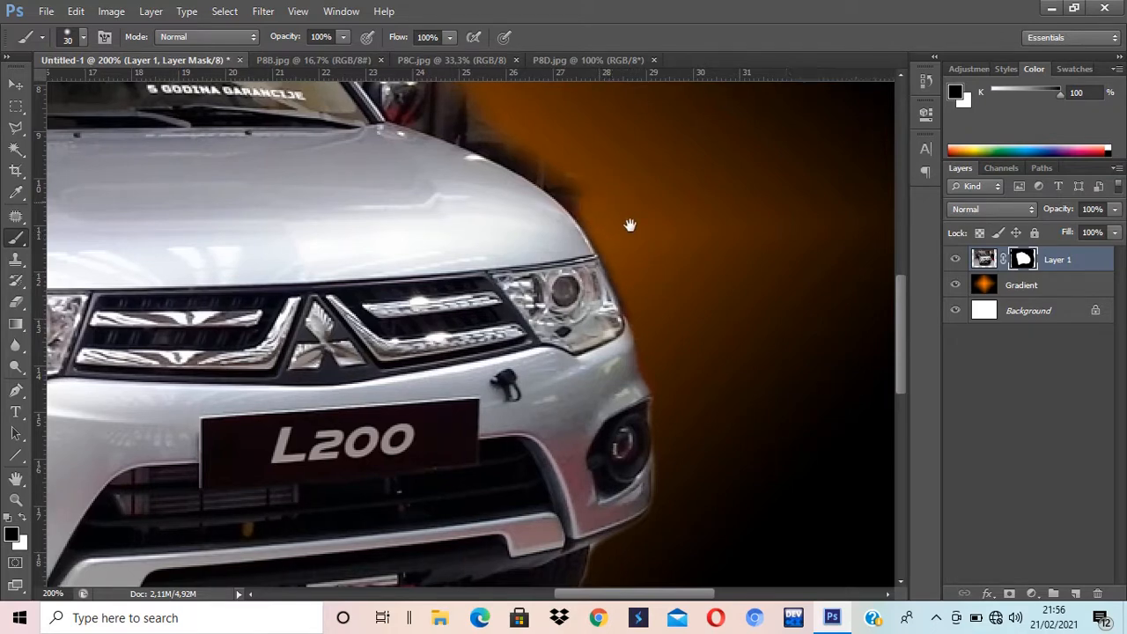
pyautogui.moveTo(628, 226)
pyautogui.mouseDown()
pyautogui.moveTo(754, 408)
pyautogui.moveTo(798, 450)
pyautogui.mouseUp()
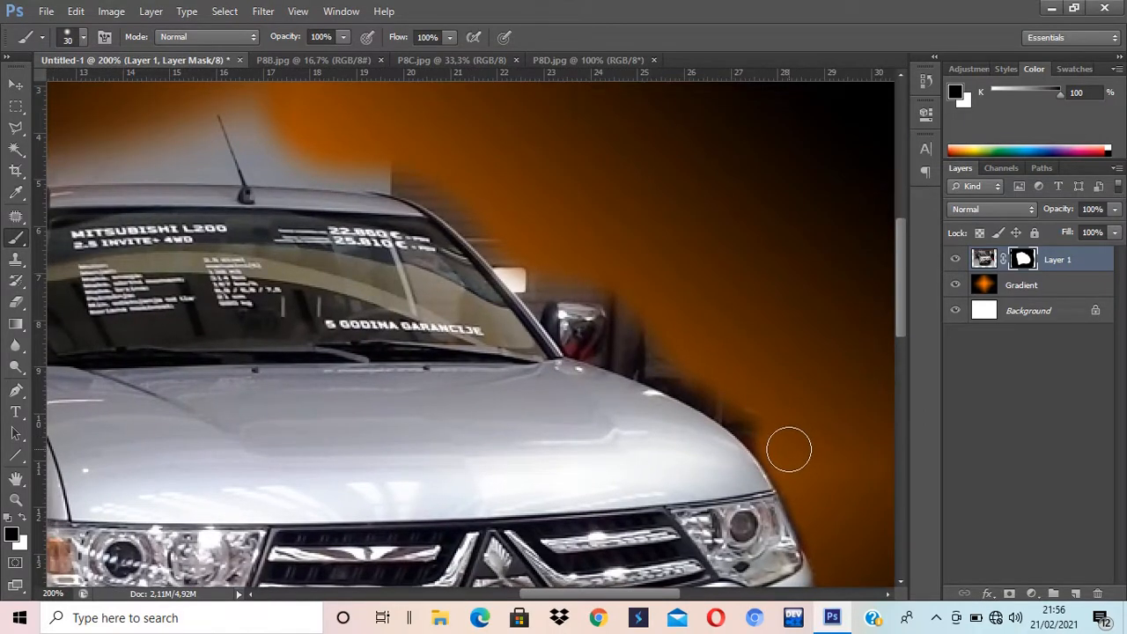
pyautogui.moveTo(744, 411)
pyautogui.mouseDown()
pyautogui.moveTo(689, 380)
pyautogui.moveTo(790, 452)
pyautogui.moveTo(727, 392)
pyautogui.moveTo(648, 358)
pyautogui.mouseUp()
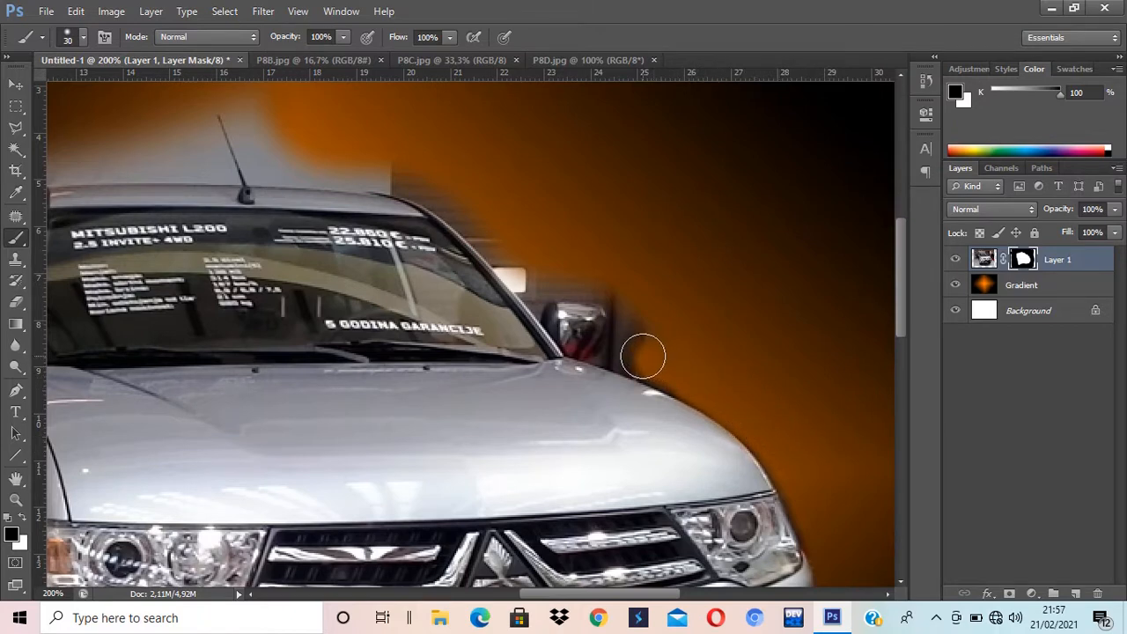
pyautogui.press('[')
pyautogui.press('[')
pyautogui.press('[')
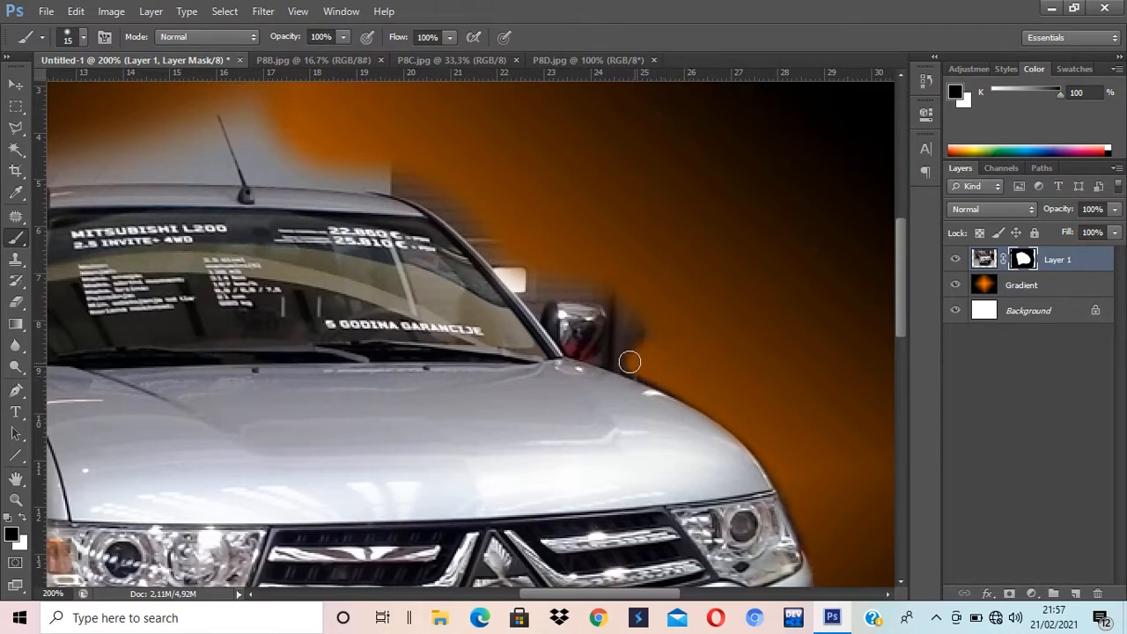
pyautogui.moveTo(629, 362)
pyautogui.mouseDown()
pyautogui.moveTo(623, 295)
pyautogui.moveTo(656, 341)
pyautogui.moveTo(645, 346)
pyautogui.moveTo(635, 320)
pyautogui.mouseUp()
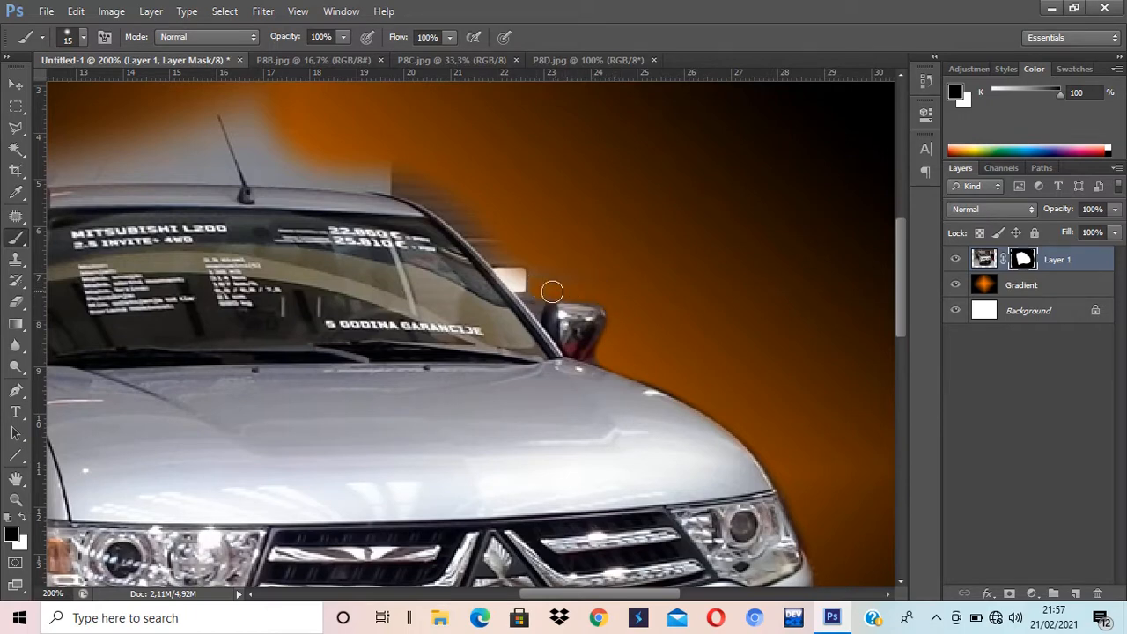
# Step: Mask out the white patch beside the windshield with a 35 px brush
pyautogui.press('space')
pyautogui.moveTo(587, 285); pyautogui.dragTo(704, 314)
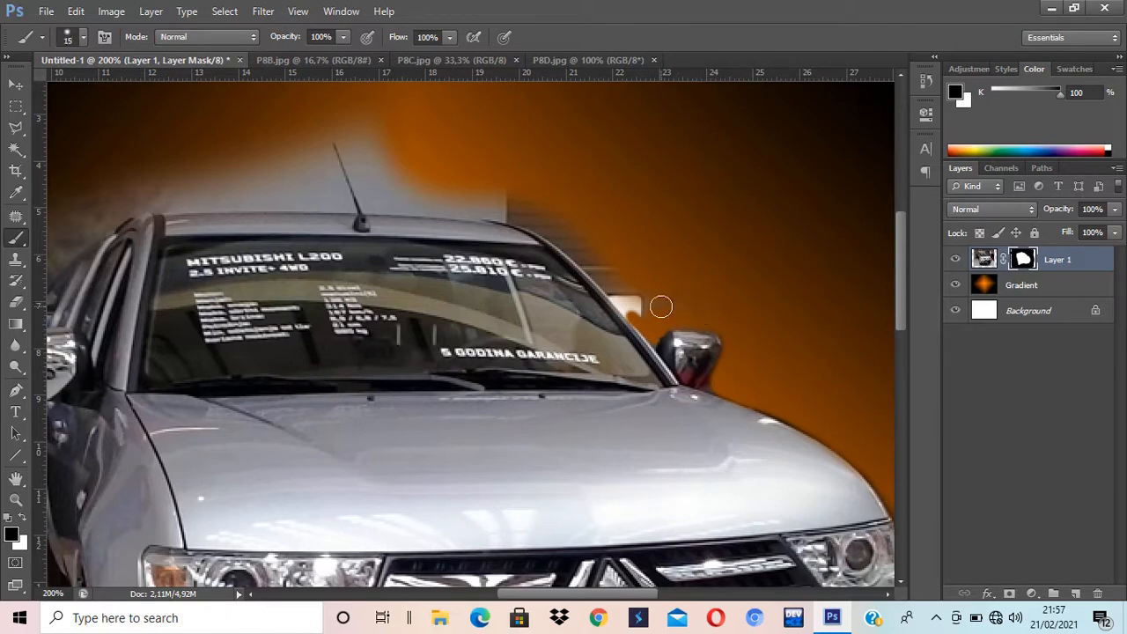
pyautogui.press(']')
pyautogui.press(']')
pyautogui.press(']')
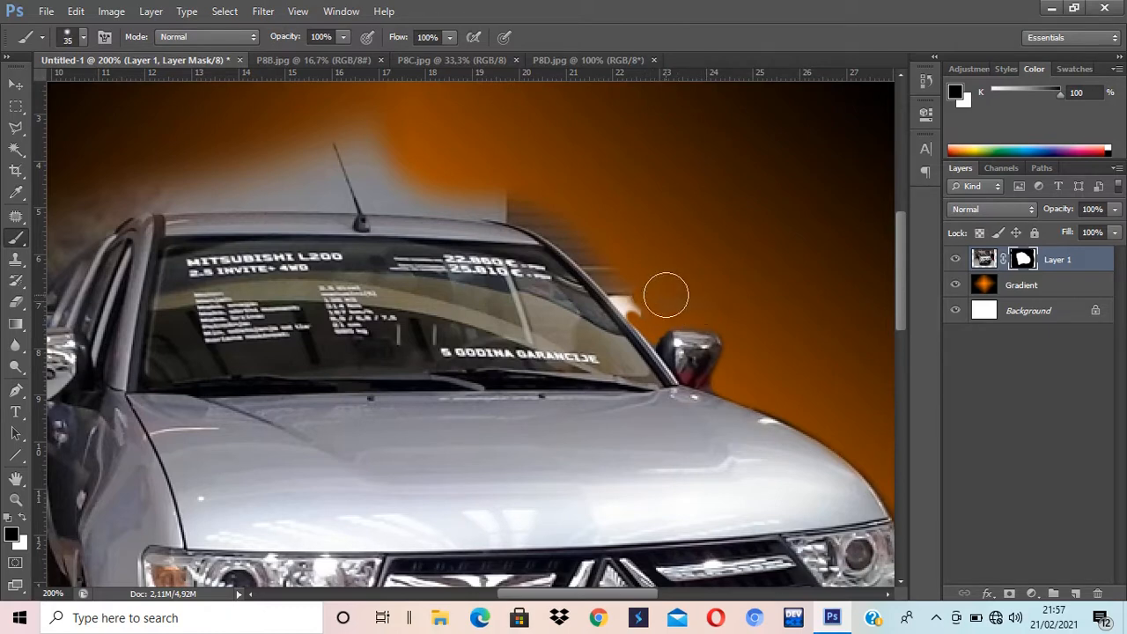
pyautogui.moveTo(661, 295)
pyautogui.mouseDown()
pyautogui.moveTo(636, 285)
pyautogui.moveTo(554, 196)
pyautogui.moveTo(648, 297)
pyautogui.moveTo(636, 287)
pyautogui.mouseUp()
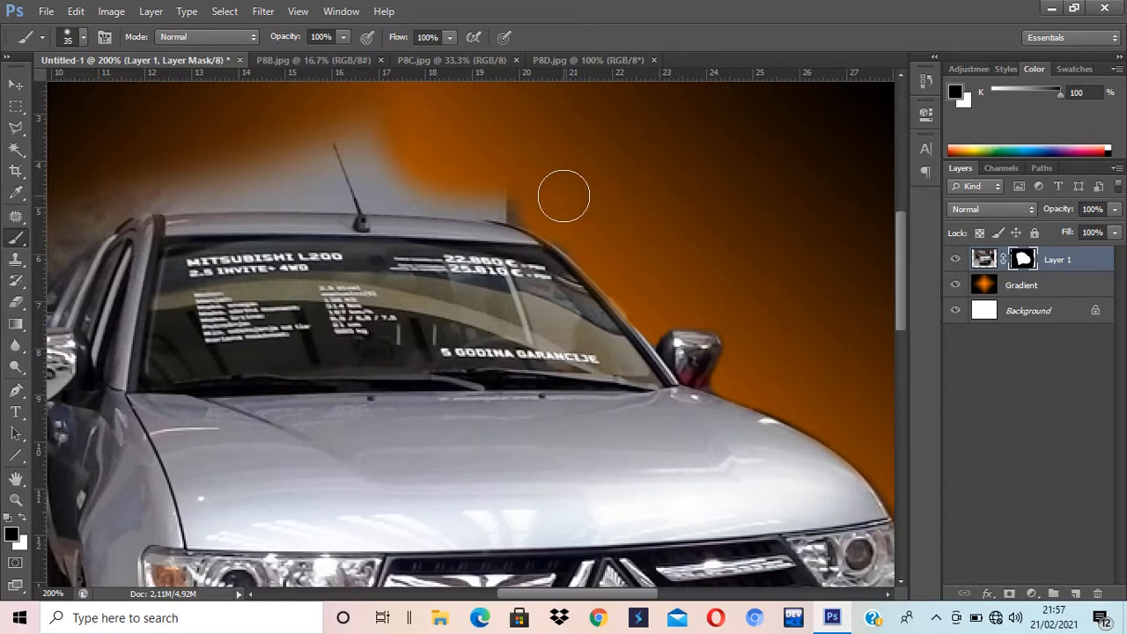
# Step: Mask the grey haze above the roofline and around the antenna with 30 then 25 px brushes
pyautogui.press('[')
pyautogui.moveTo(528, 195)
pyautogui.mouseDown()
pyautogui.moveTo(402, 186)
pyautogui.moveTo(611, 225)
pyautogui.moveTo(525, 203)
pyautogui.mouseUp()
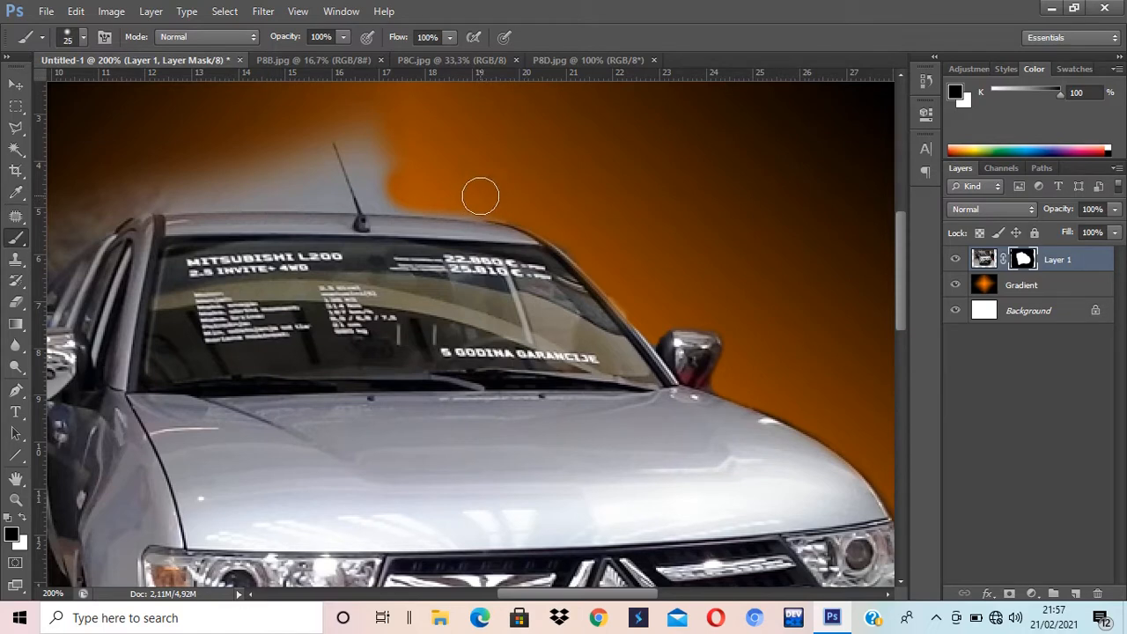
pyautogui.press('[')
pyautogui.moveTo(429, 199)
pyautogui.mouseDown()
pyautogui.moveTo(372, 189)
pyautogui.moveTo(337, 107)
pyautogui.moveTo(398, 161)
pyautogui.moveTo(382, 84)
pyautogui.moveTo(340, 85)
pyautogui.moveTo(330, 96)
pyautogui.moveTo(316, 131)
pyautogui.moveTo(332, 191)
pyautogui.mouseUp()
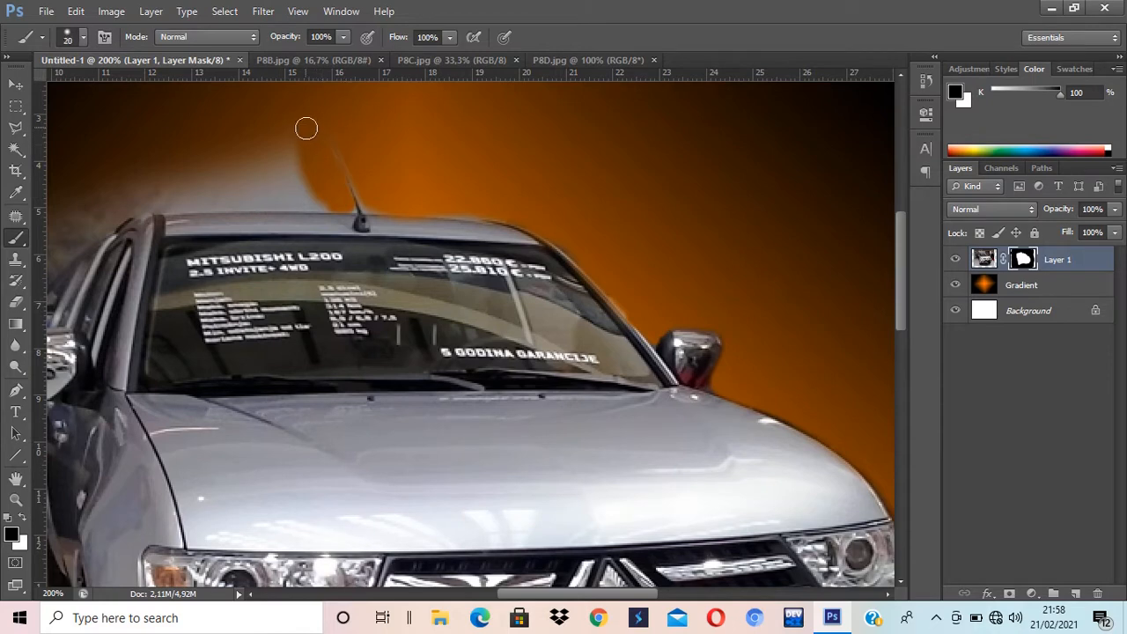
pyautogui.moveTo(294, 122)
pyautogui.mouseDown()
pyautogui.moveTo(295, 158)
pyautogui.moveTo(320, 194)
pyautogui.moveTo(129, 199)
pyautogui.moveTo(315, 194)
pyautogui.moveTo(254, 137)
pyautogui.moveTo(256, 165)
pyautogui.moveTo(136, 168)
pyautogui.mouseUp()
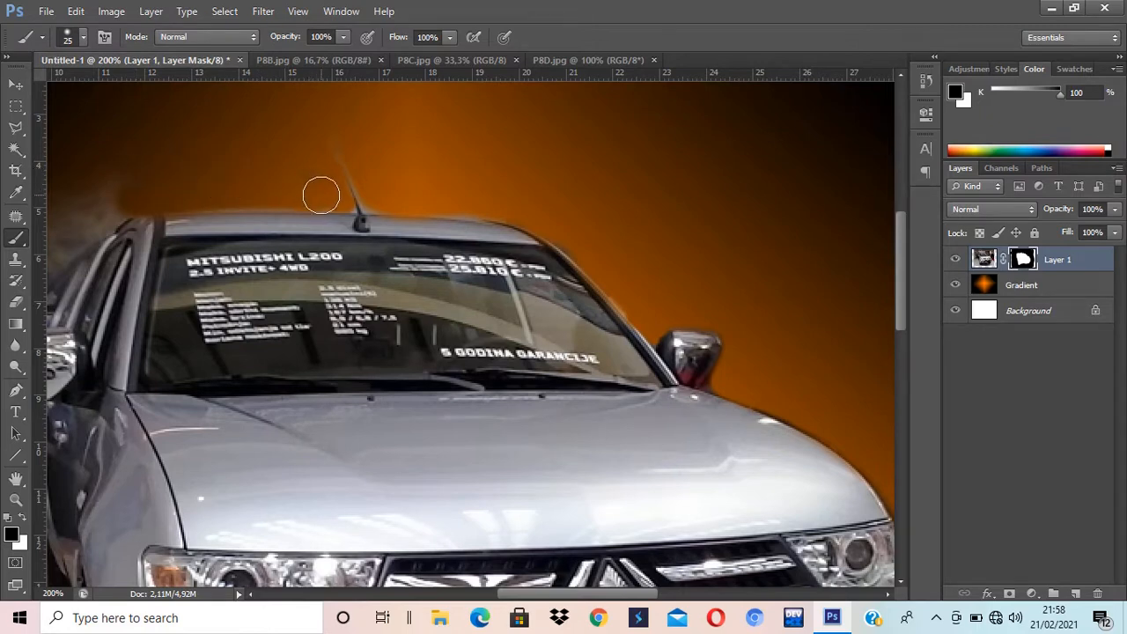
# Step: Hide the grey and blue fuzz along the roof's left edge, left mirror and door
pyautogui.moveTo(282, 182)
pyautogui.mouseDown()
pyautogui.moveTo(510, 181)
pyautogui.moveTo(502, 173)
pyautogui.moveTo(526, 171)
pyautogui.mouseUp()
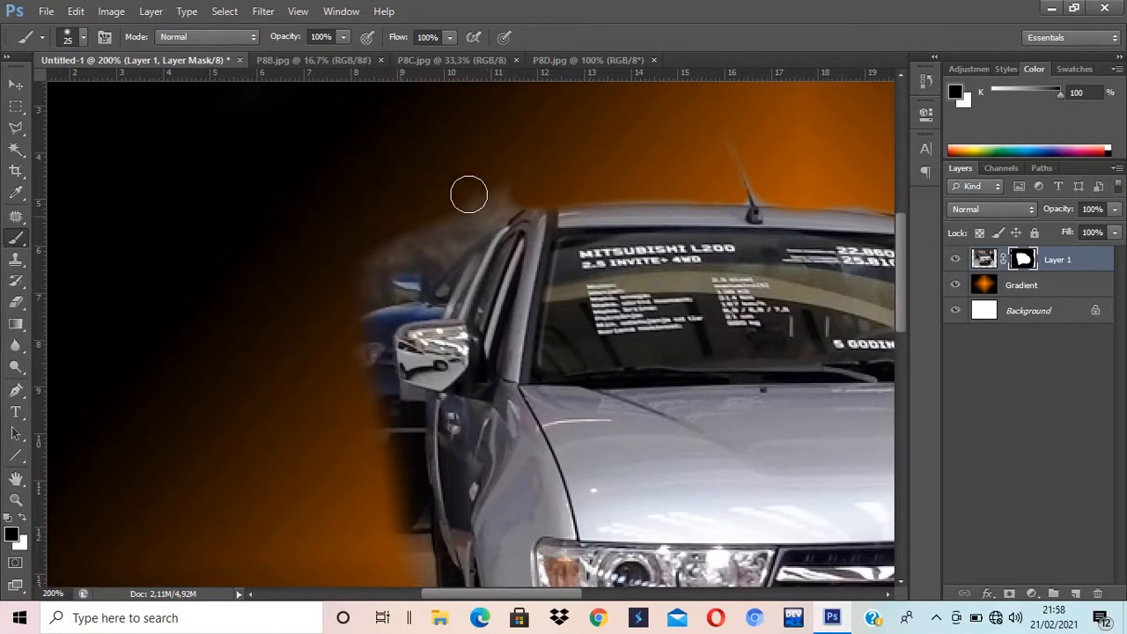
pyautogui.moveTo(468, 194)
pyautogui.mouseDown()
pyautogui.moveTo(519, 179)
pyautogui.moveTo(439, 257)
pyautogui.moveTo(460, 236)
pyautogui.moveTo(431, 299)
pyautogui.moveTo(350, 313)
pyautogui.moveTo(367, 268)
pyautogui.moveTo(436, 196)
pyautogui.moveTo(416, 273)
pyautogui.moveTo(436, 202)
pyautogui.moveTo(454, 203)
pyautogui.moveTo(388, 240)
pyautogui.moveTo(405, 279)
pyautogui.mouseUp()
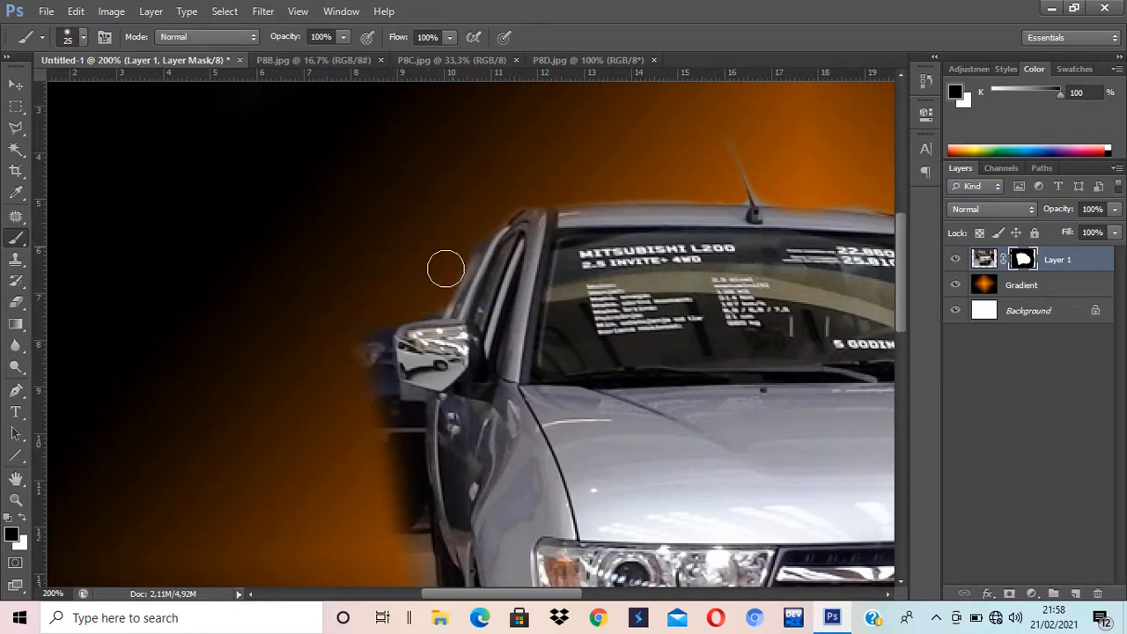
pyautogui.moveTo(382, 336); pyautogui.dragTo(387, 440)
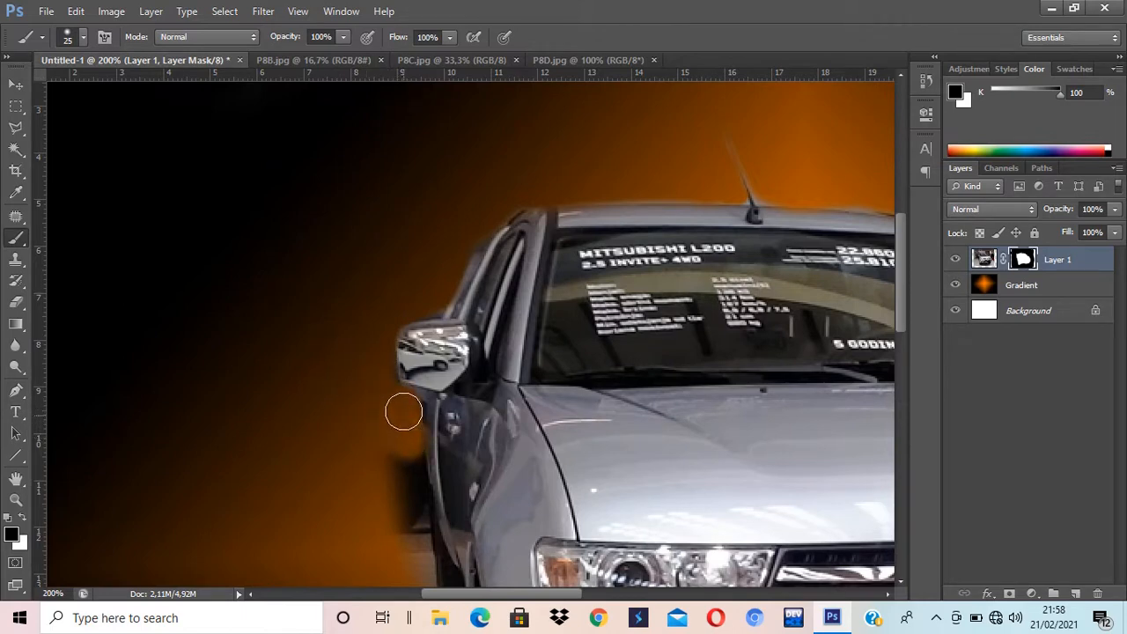
pyautogui.moveTo(403, 412); pyautogui.dragTo(425, 562)
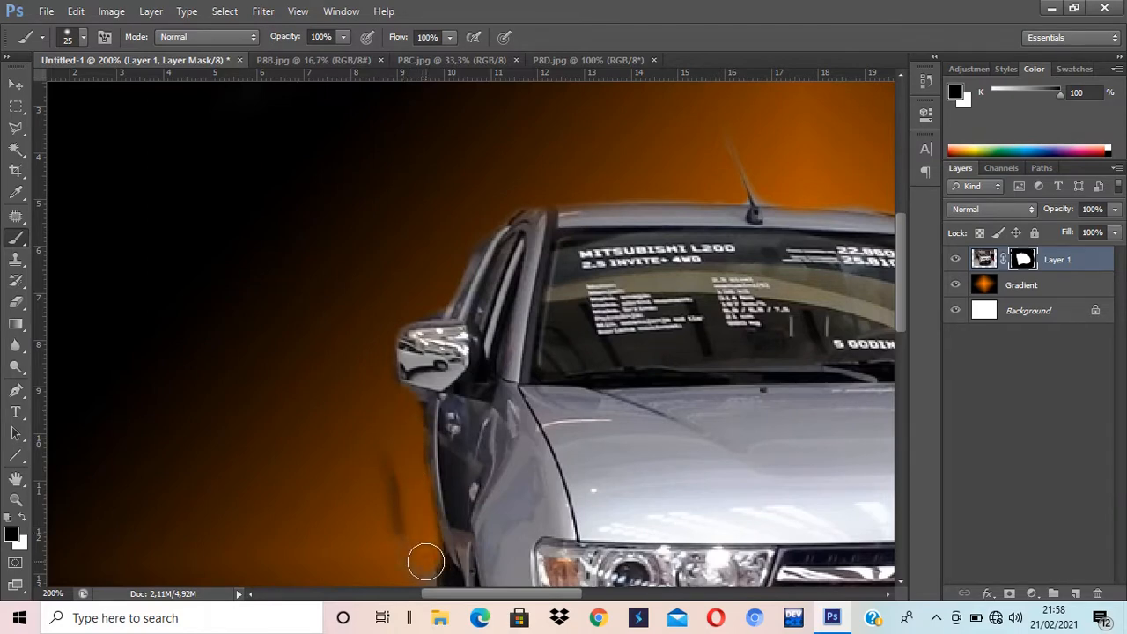
# Step: Paint white on the mask to restore the car's dark door edge
pyautogui.scroll(-3, 469, 492)
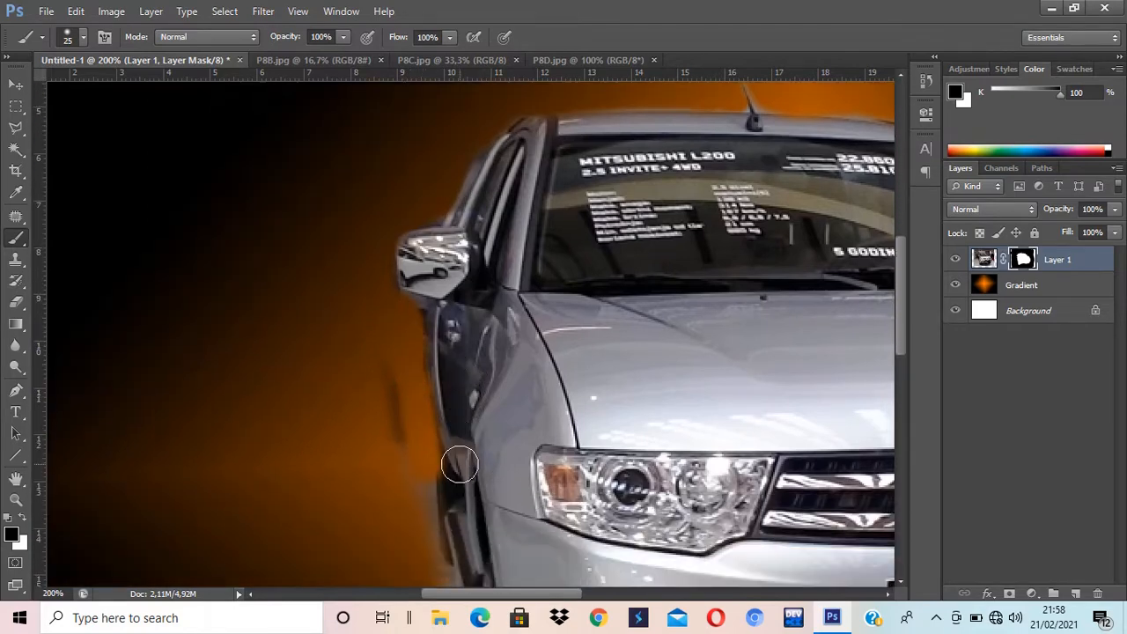
pyautogui.press('x')
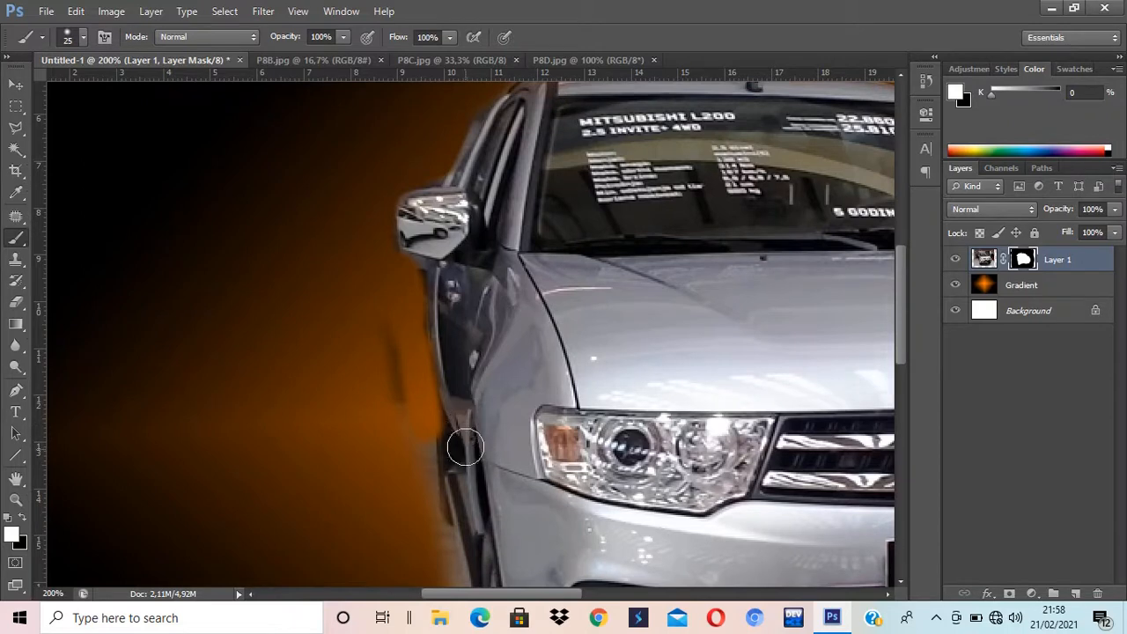
pyautogui.moveTo(463, 449)
pyautogui.mouseDown()
pyautogui.moveTo(453, 329)
pyautogui.moveTo(445, 370)
pyautogui.moveTo(393, 366)
pyautogui.moveTo(388, 315)
pyautogui.moveTo(420, 485)
pyautogui.mouseUp()
# Step: Mask the beige fringe along the left fender and the light haze beneath the tyre
pyautogui.press('x')
pyautogui.scroll(-3, 409, 471)
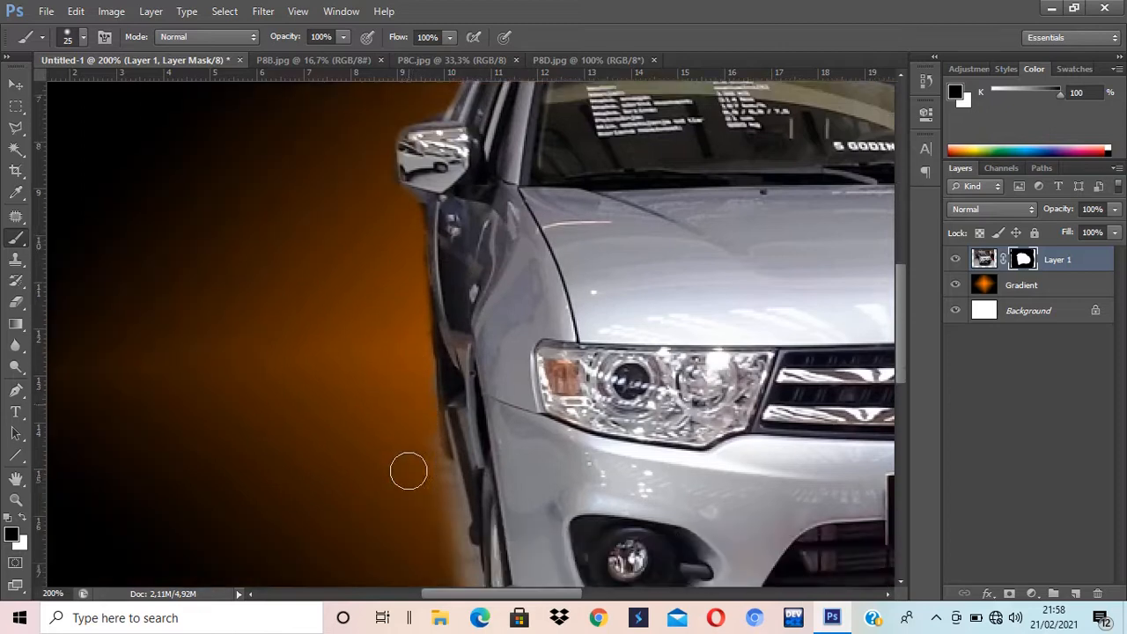
pyautogui.moveTo(413, 429)
pyautogui.mouseDown()
pyautogui.moveTo(433, 461)
pyautogui.moveTo(415, 344)
pyautogui.moveTo(410, 405)
pyautogui.moveTo(448, 467)
pyautogui.moveTo(446, 490)
pyautogui.moveTo(443, 452)
pyautogui.moveTo(437, 500)
pyautogui.moveTo(458, 519)
pyautogui.moveTo(458, 558)
pyautogui.mouseUp()
pyautogui.scroll(-5, 448, 533)
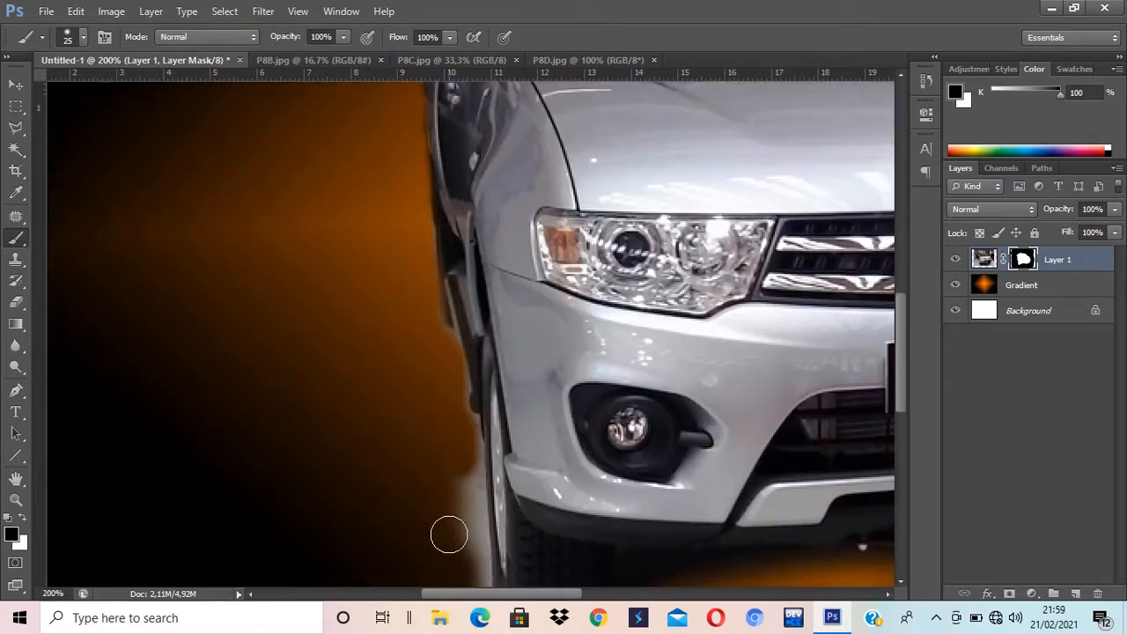
pyautogui.moveTo(561, 555)
pyautogui.mouseDown()
pyautogui.moveTo(590, 554)
pyautogui.moveTo(507, 556)
pyautogui.moveTo(476, 506)
pyautogui.moveTo(468, 345)
pyautogui.moveTo(450, 304)
pyautogui.moveTo(450, 244)
pyautogui.mouseUp()
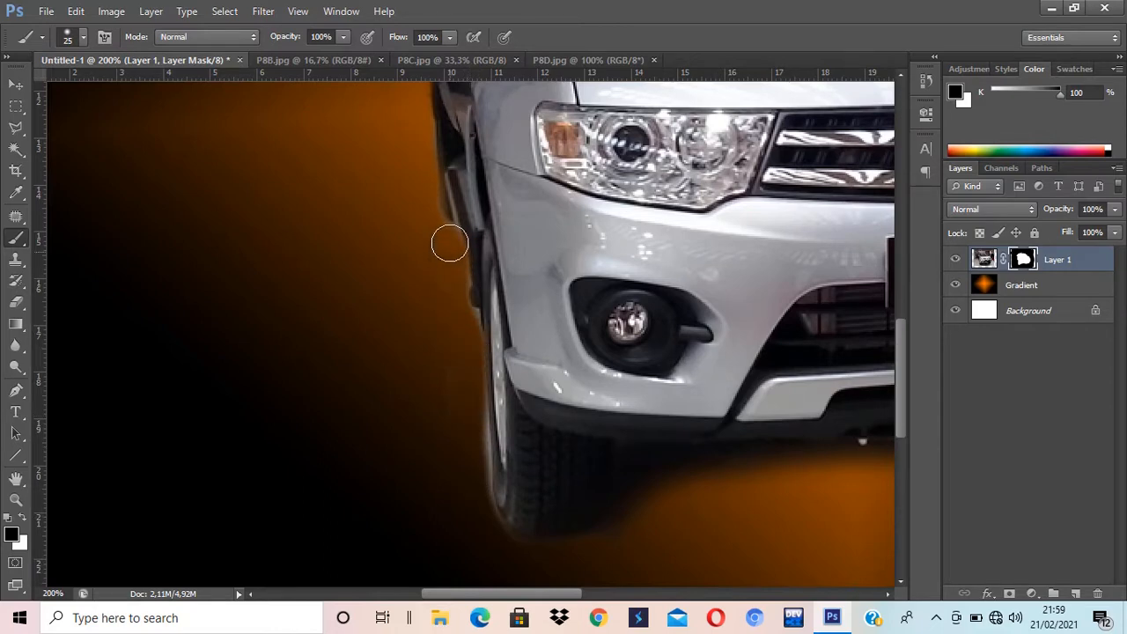
pyautogui.scroll(2, 412, 400)
pyautogui.scroll(1, 412, 400)
pyautogui.hscroll(2, 412, 401)
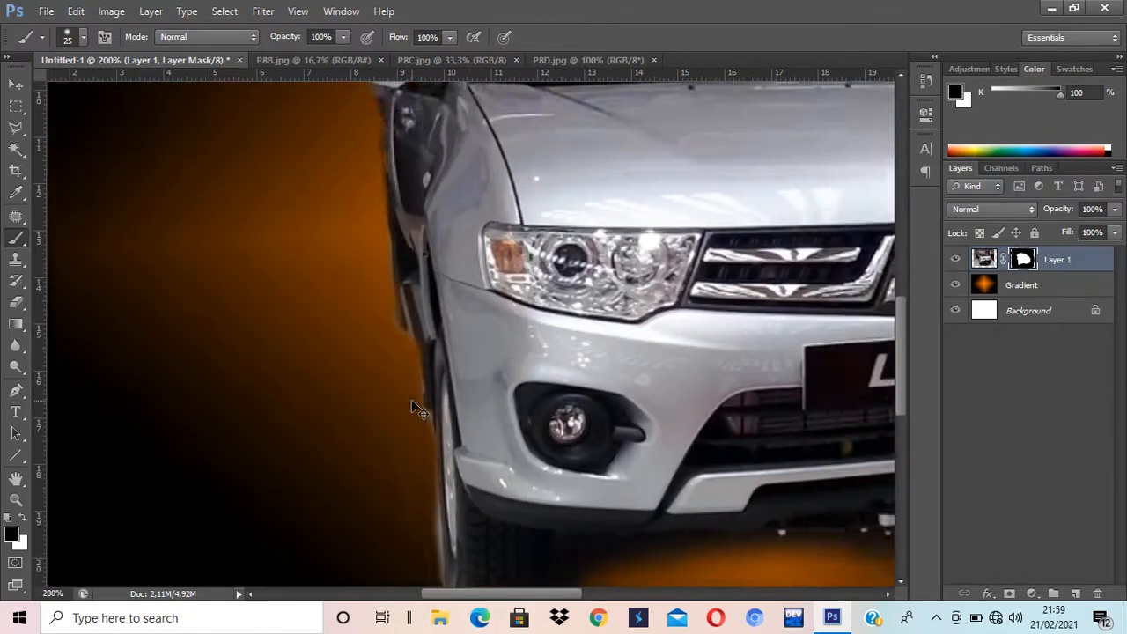
# Step: Fit the image to screen, select Layer 1's image thumbnail instead of its mask, and open Image > Adjustments
pyautogui.hotkey('ctrl', '0')
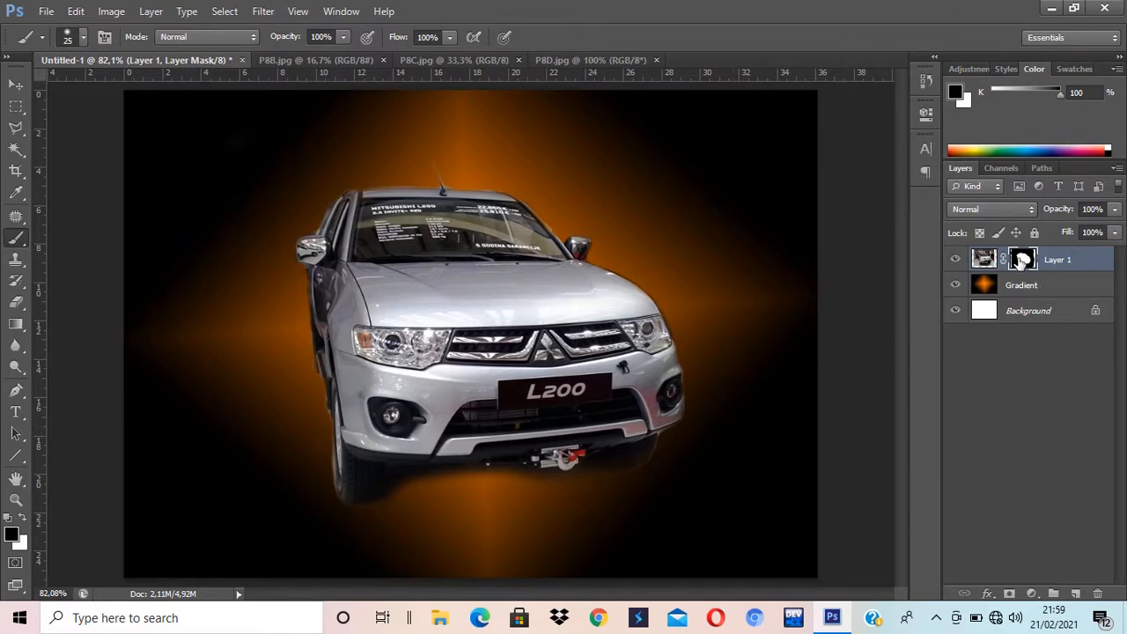
pyautogui.click(986, 259)
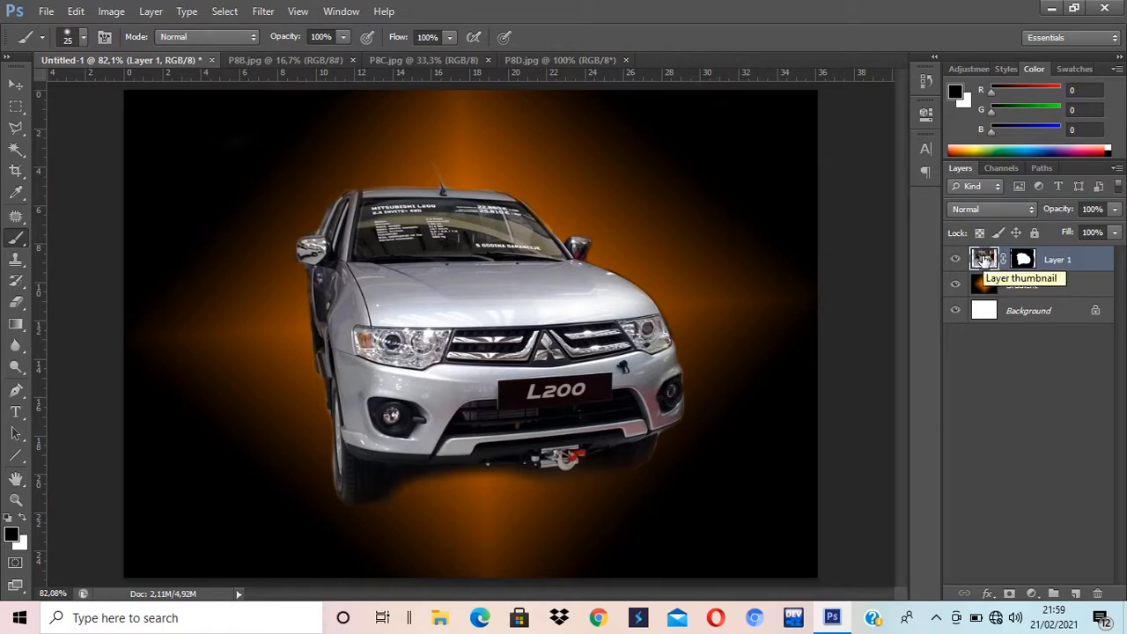
pyautogui.click(105, 14)
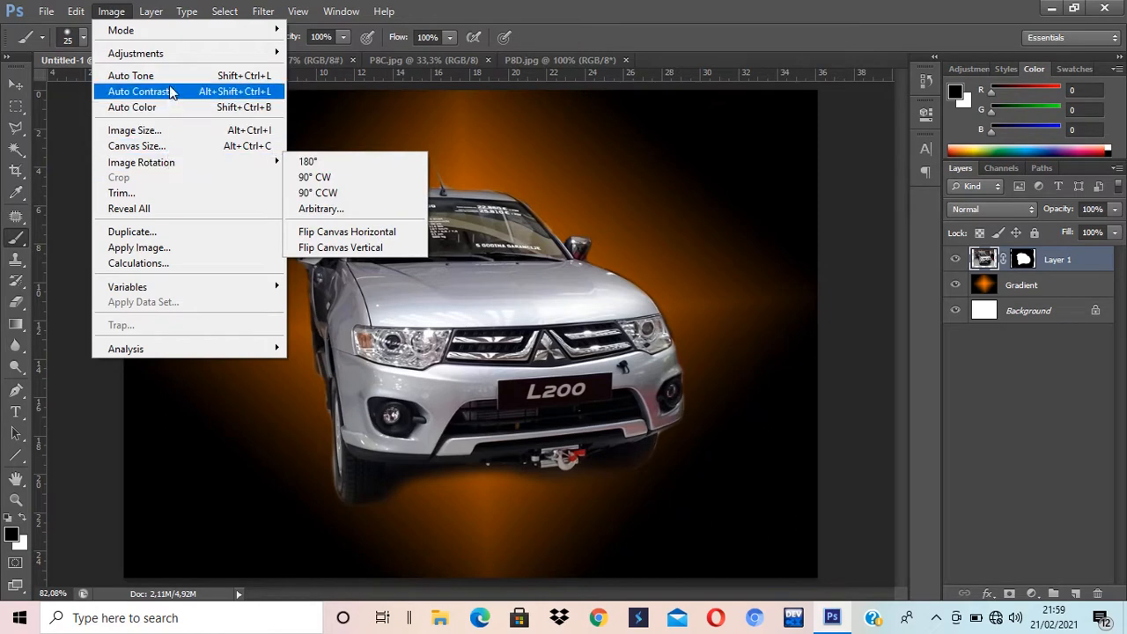
pyautogui.moveTo(171, 62)
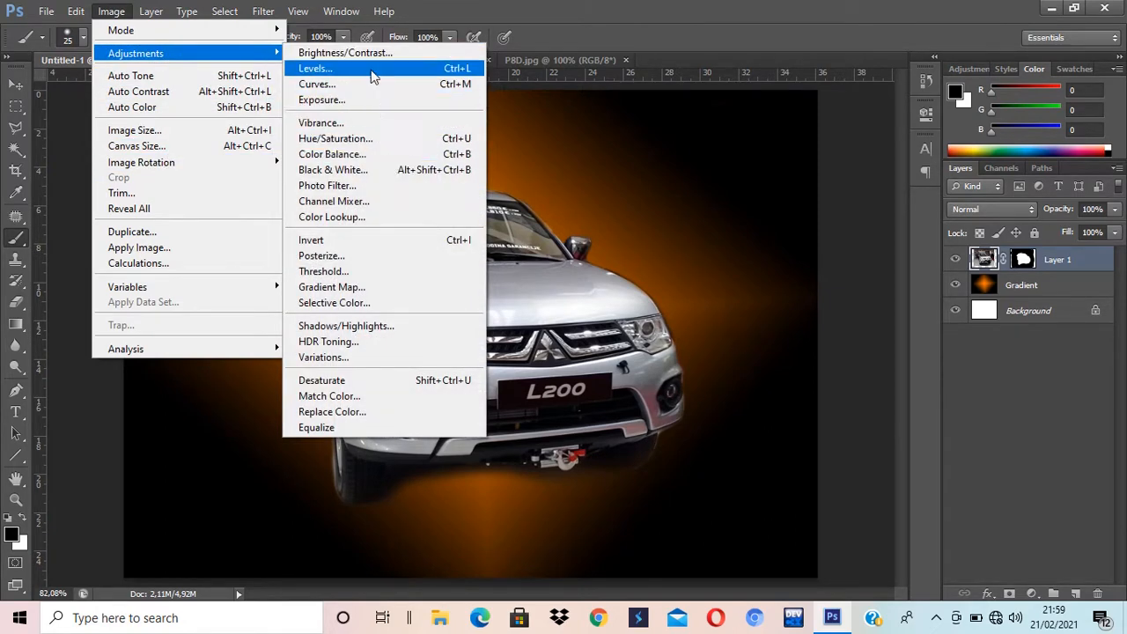
# Step: Colorize the car with Hue/Saturation: Hue 31, Saturation 49, Lightness +4
pyautogui.click(374, 146)
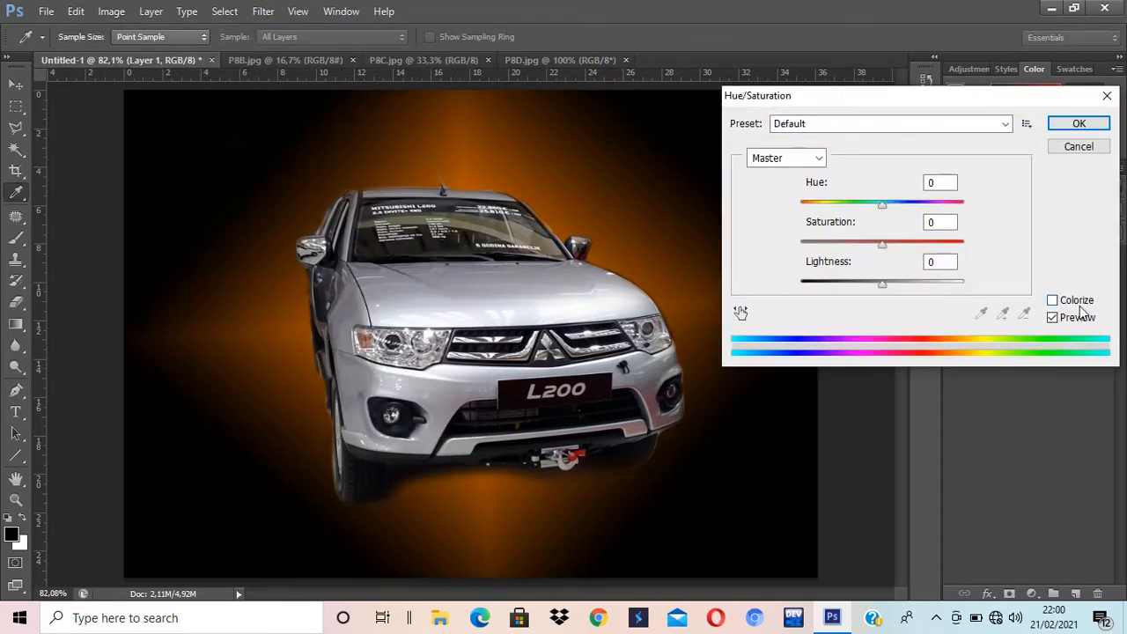
pyautogui.click(1053, 300)
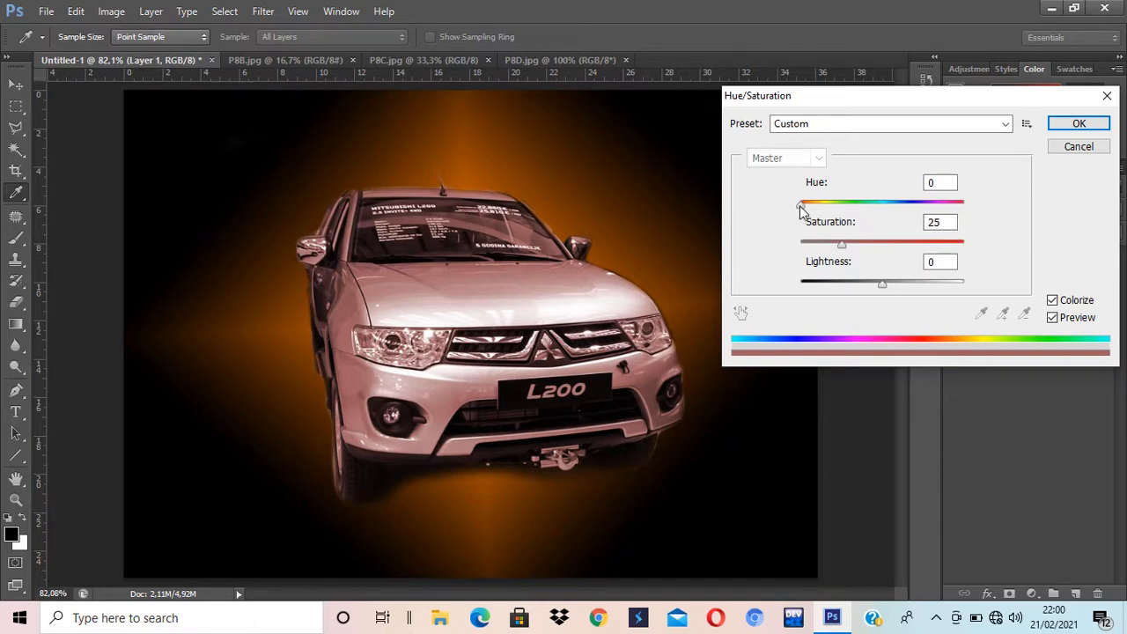
pyautogui.moveTo(800, 205); pyautogui.dragTo(824, 206)
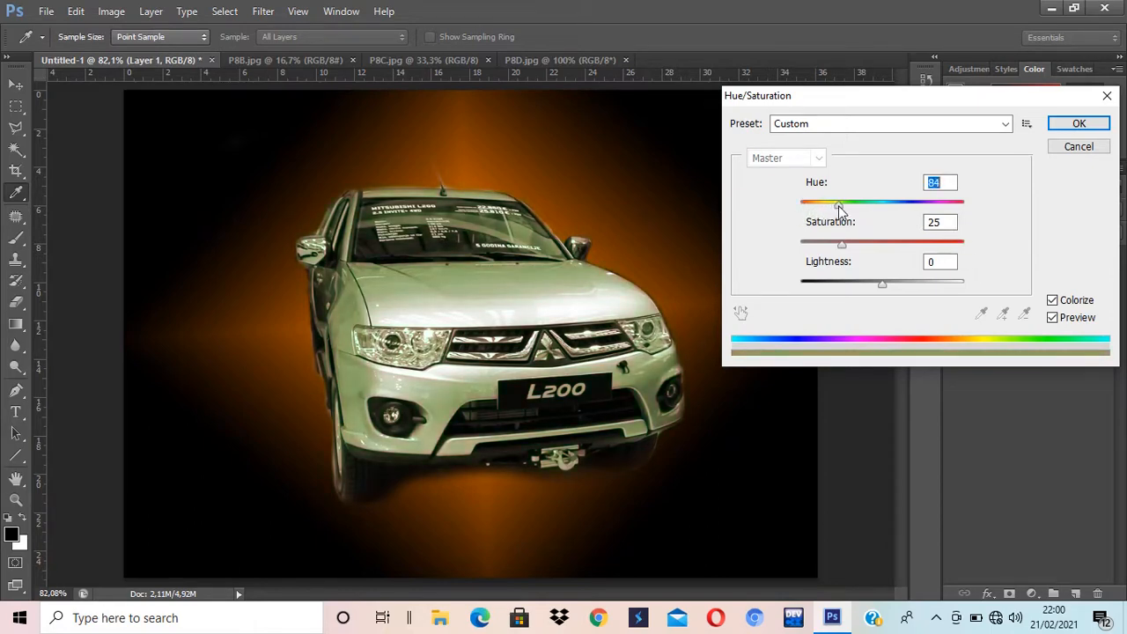
pyautogui.moveTo(842, 246); pyautogui.dragTo(884, 257)
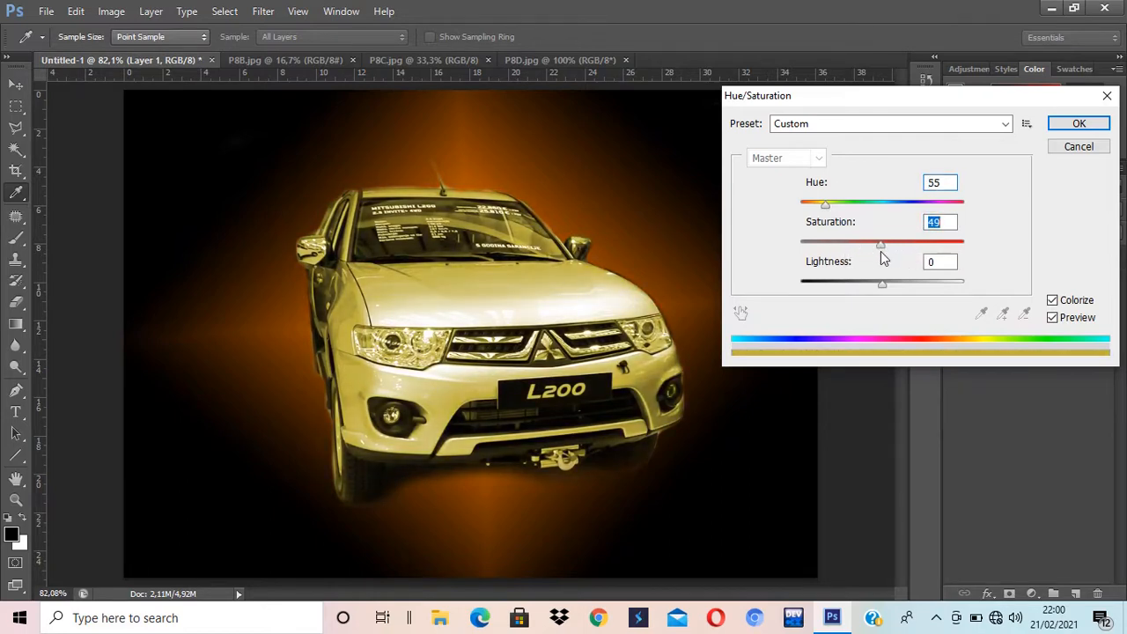
pyautogui.moveTo(881, 285)
pyautogui.mouseDown()
pyautogui.moveTo(895, 285)
pyautogui.moveTo(886, 284)
pyautogui.mouseUp()
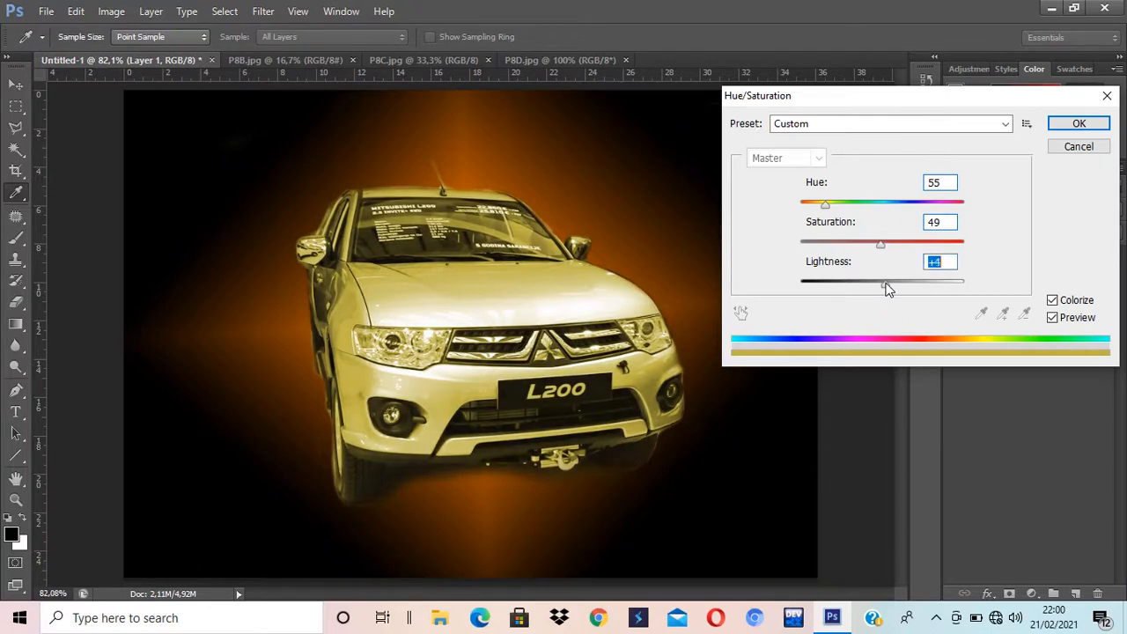
pyautogui.moveTo(824, 210); pyautogui.dragTo(817, 212)
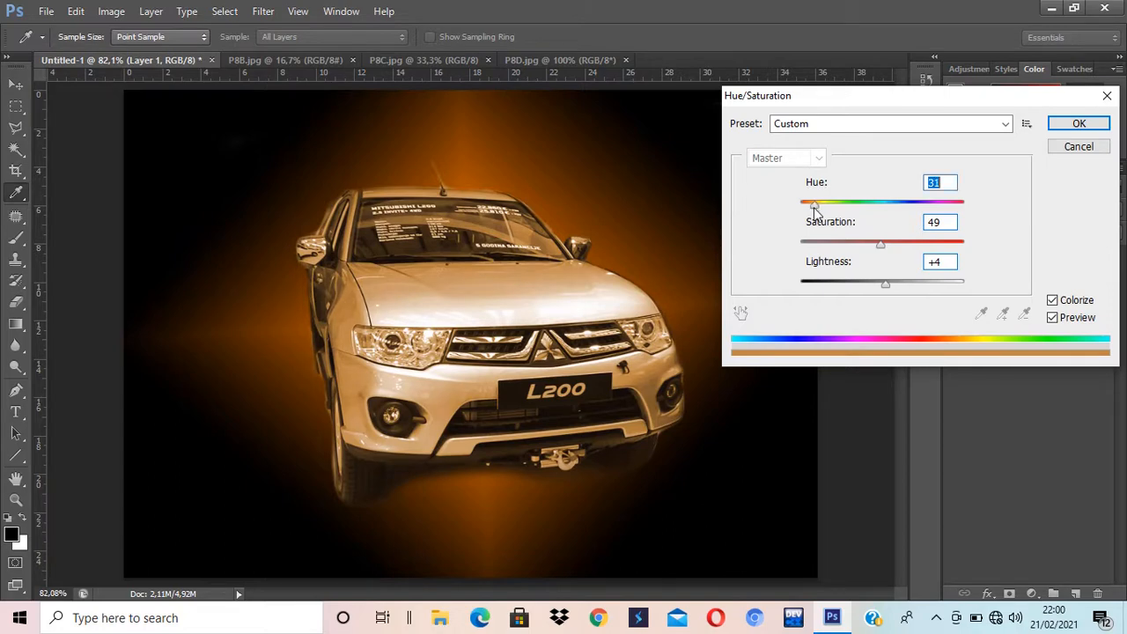
pyautogui.click(1080, 124)
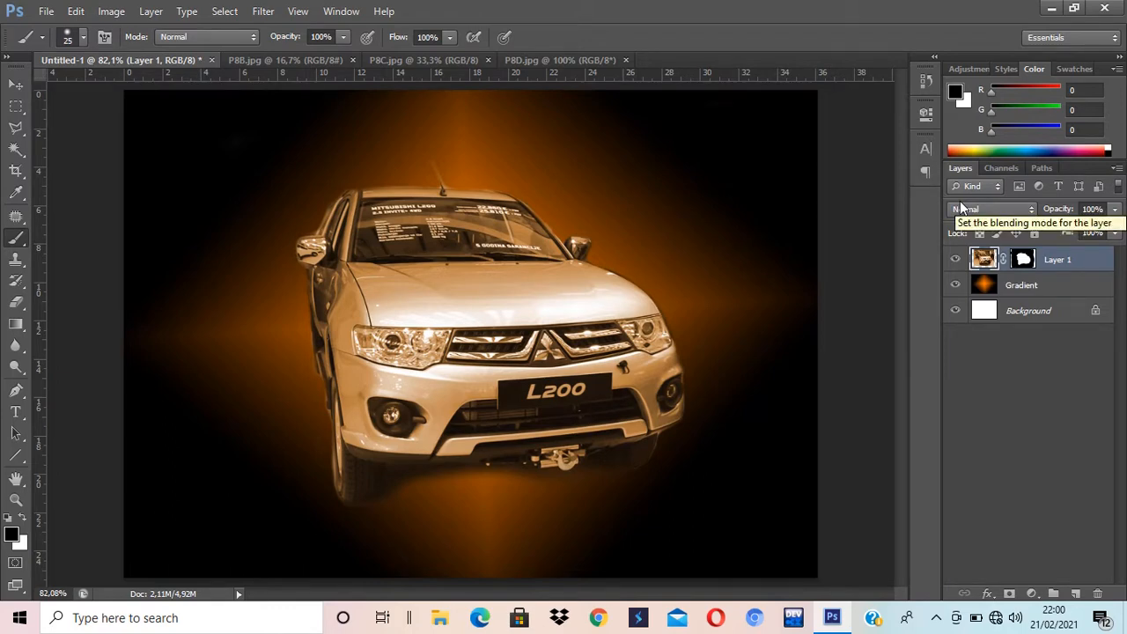
# Step: Float P8C.jpg in its own window and drag it into Untitled-1 with the Move tool
pyautogui.click(282, 59)
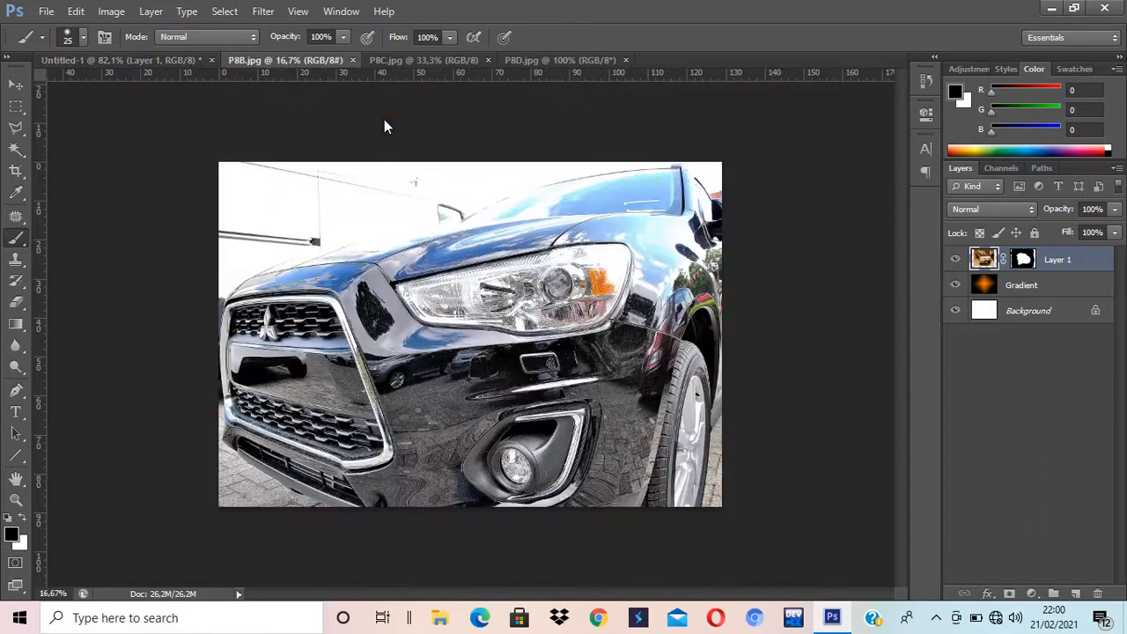
pyautogui.click(395, 60)
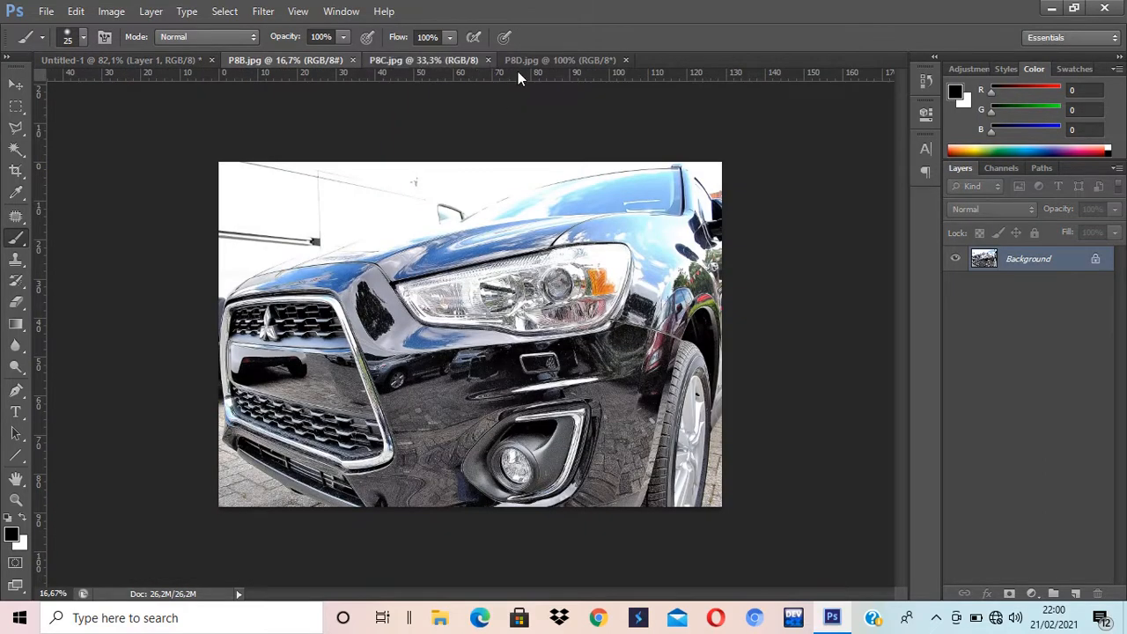
pyautogui.moveTo(389, 62); pyautogui.dragTo(708, 141)
pyautogui.hotkey('ctrl', 'Tab')
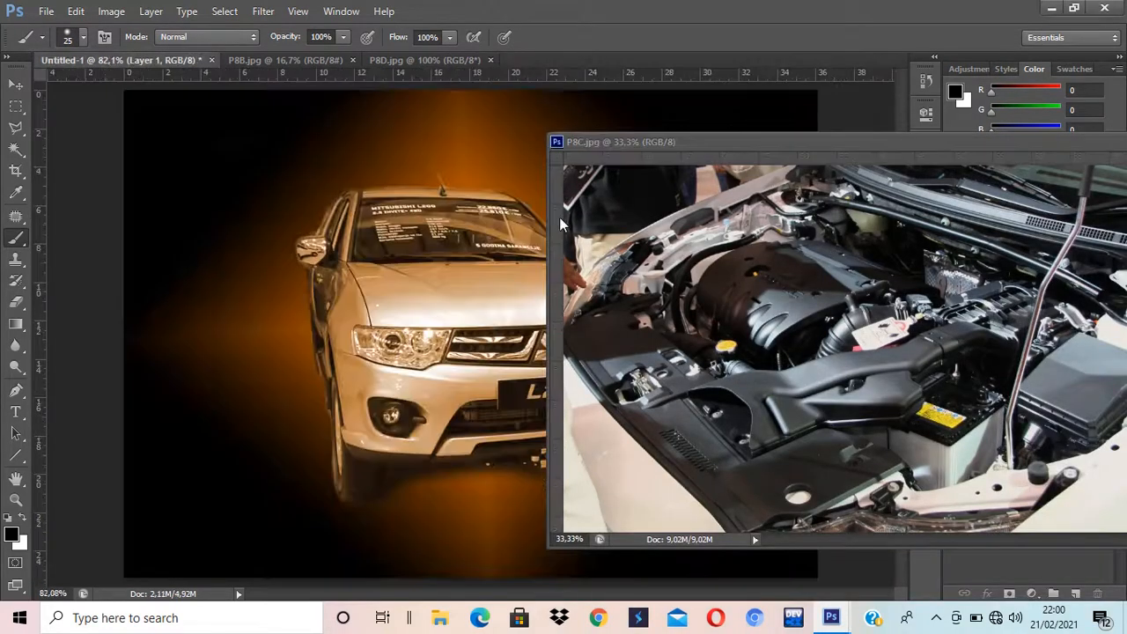
pyautogui.click(15, 84)
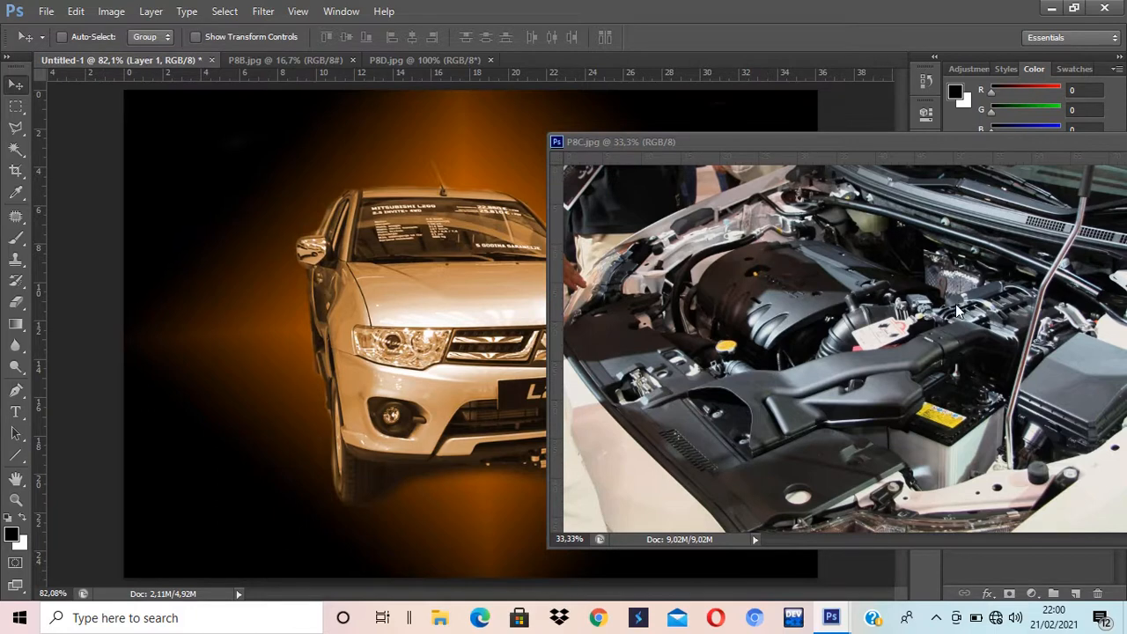
pyautogui.click(917, 328)
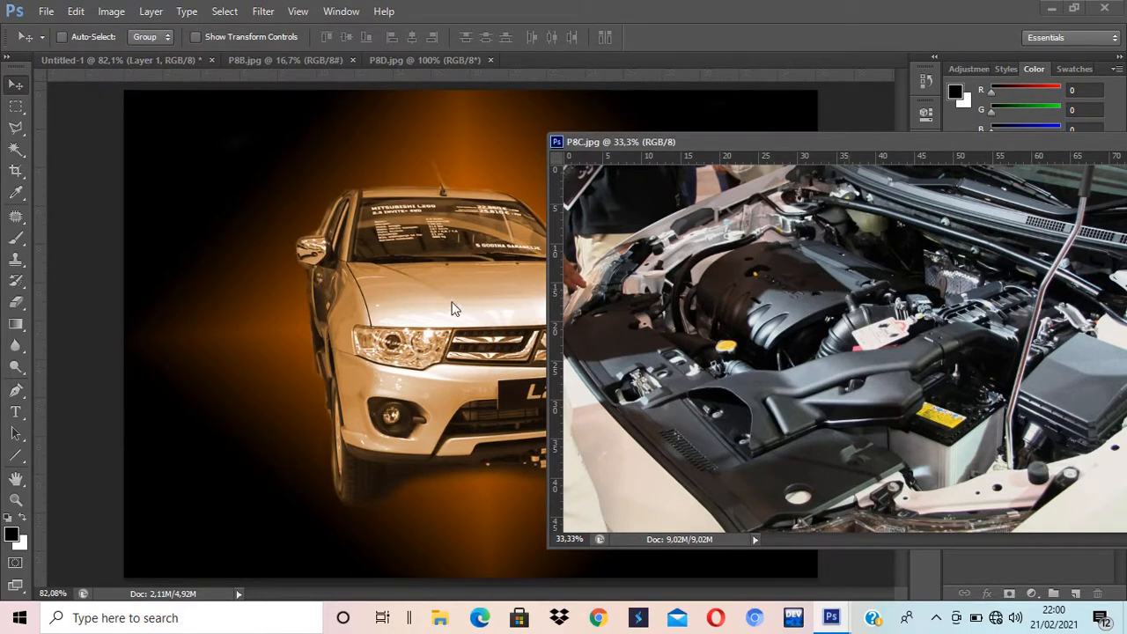
pyautogui.click(410, 307)
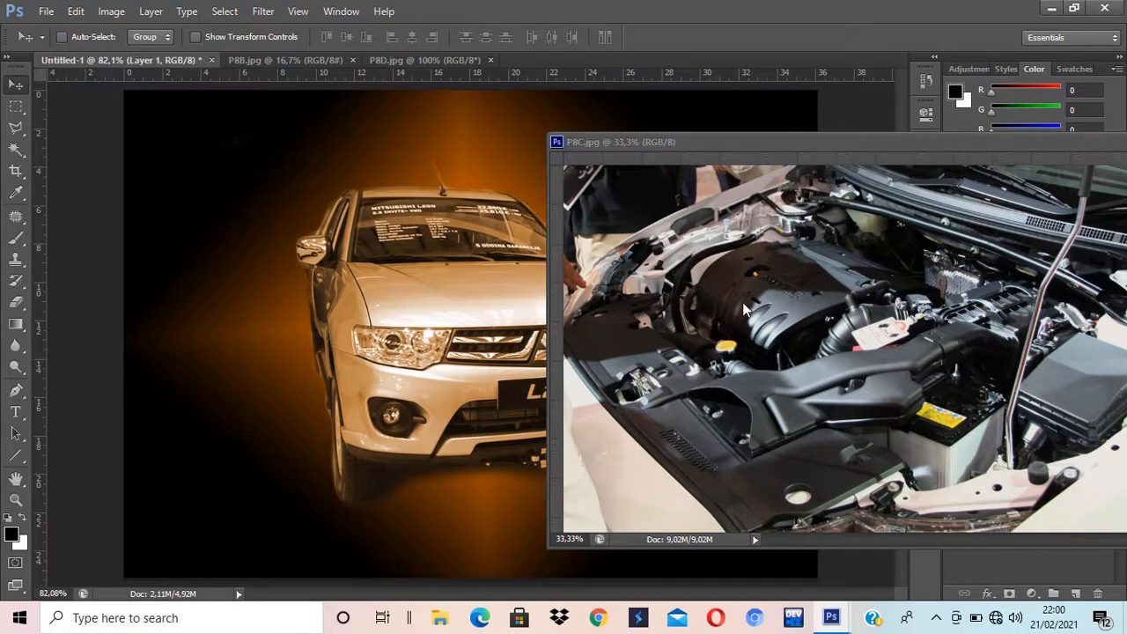
pyautogui.click(821, 296)
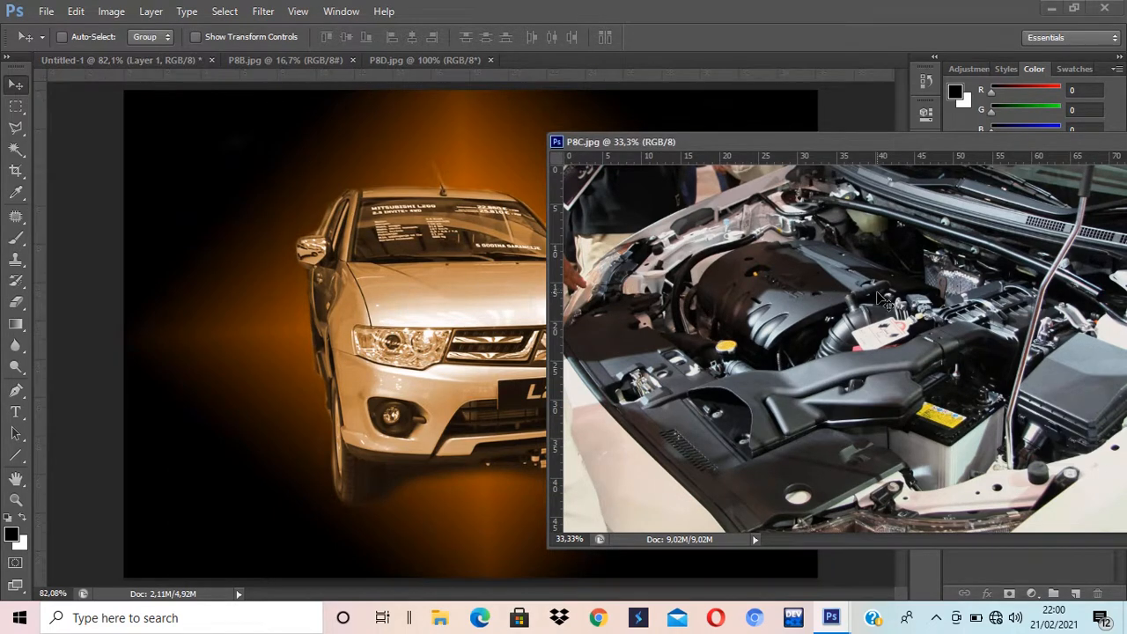
pyautogui.moveTo(883, 299); pyautogui.dragTo(384, 326)
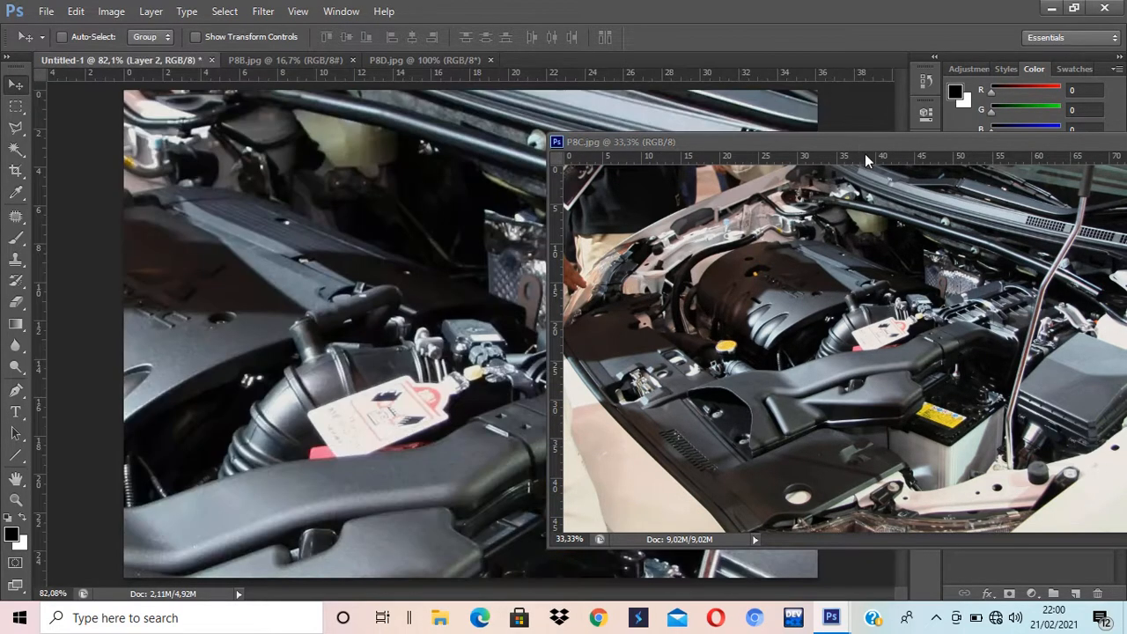
# Step: Close the P8C.jpg window and shift Layer 2 right and down
pyautogui.moveTo(864, 148); pyautogui.dragTo(563, 185)
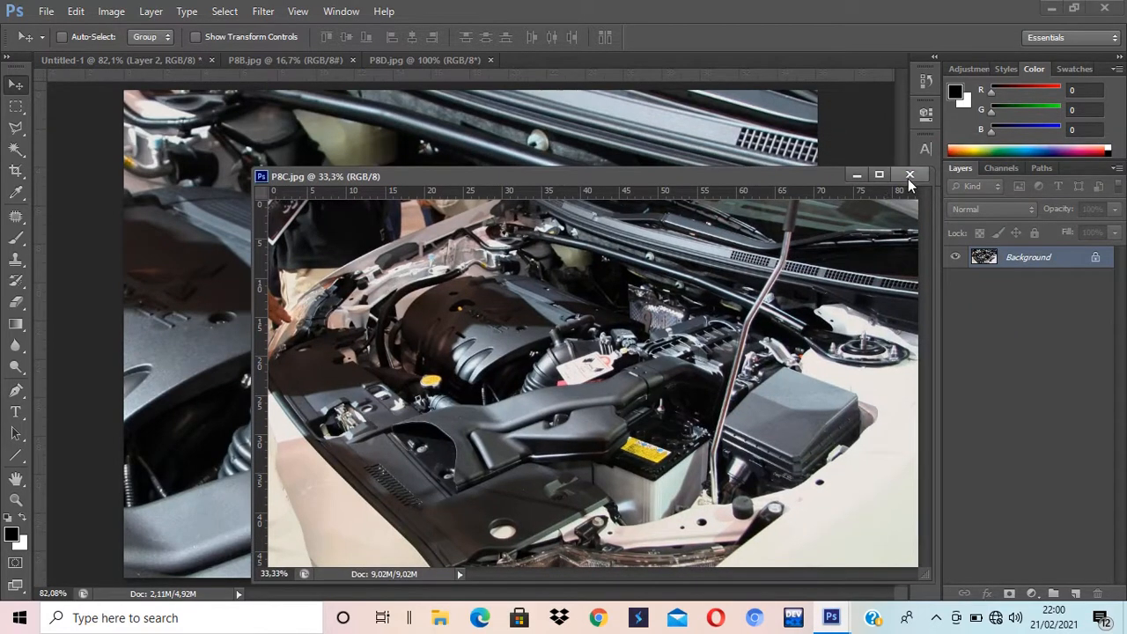
pyautogui.click(909, 175)
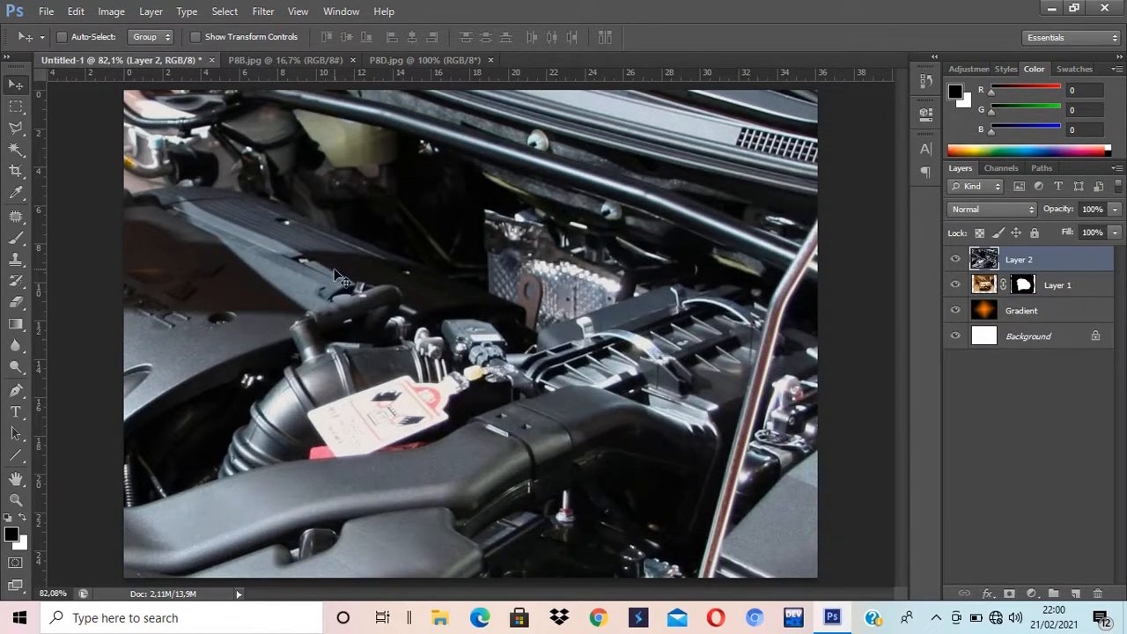
pyautogui.moveTo(339, 276); pyautogui.dragTo(481, 338)
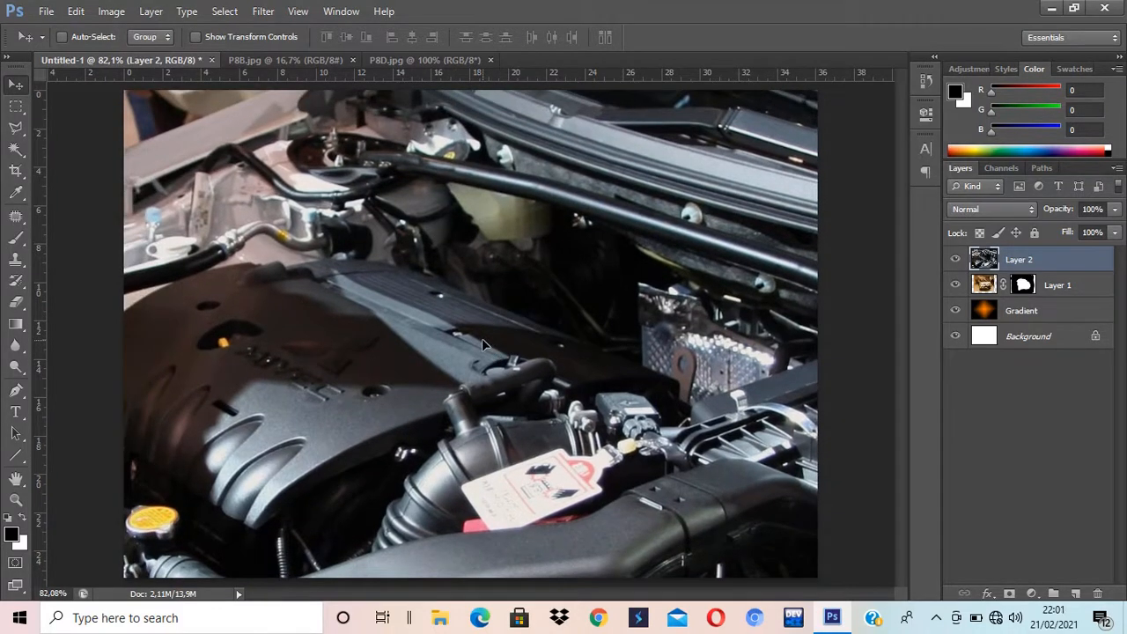
# Step: Free-transform Layer 2 to about 29% scale and place it lower-left, overlapping the truck's front
pyautogui.hotkey('ctrl', 't')
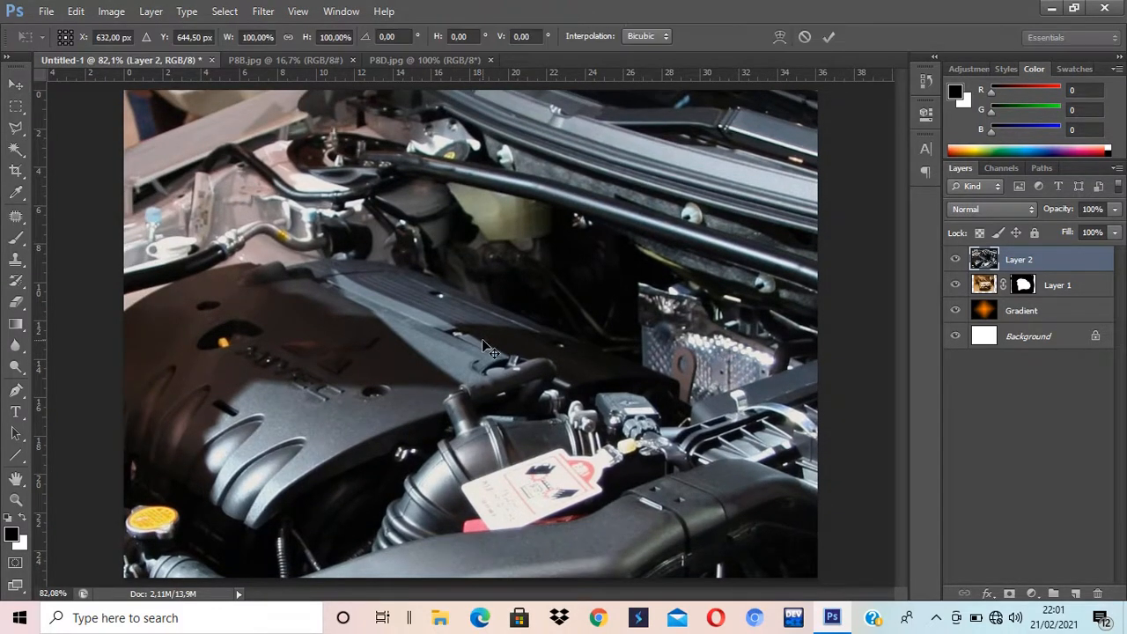
pyautogui.moveTo(245, 139); pyautogui.dragTo(671, 262)
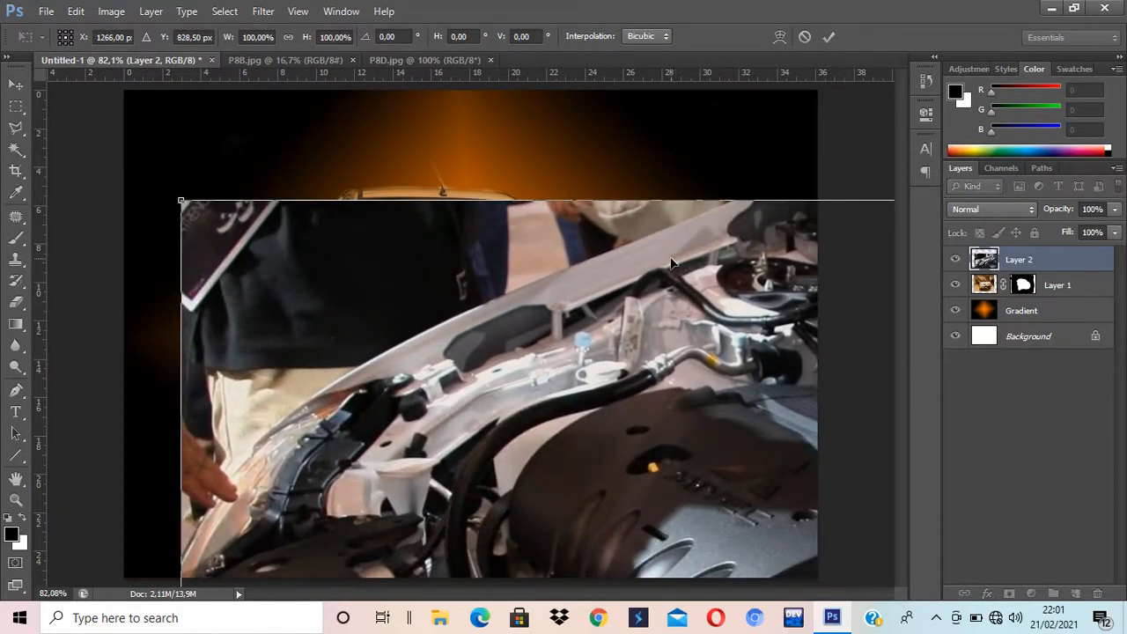
pyautogui.moveTo(179, 202); pyautogui.dragTo(616, 431)
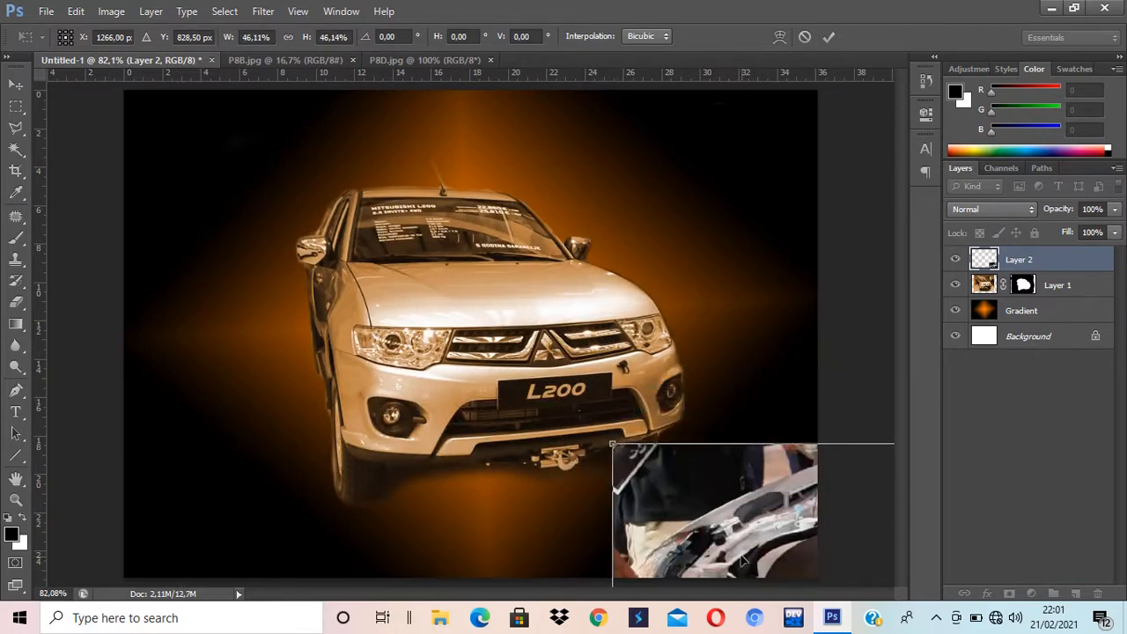
pyautogui.moveTo(744, 557); pyautogui.dragTo(269, 242)
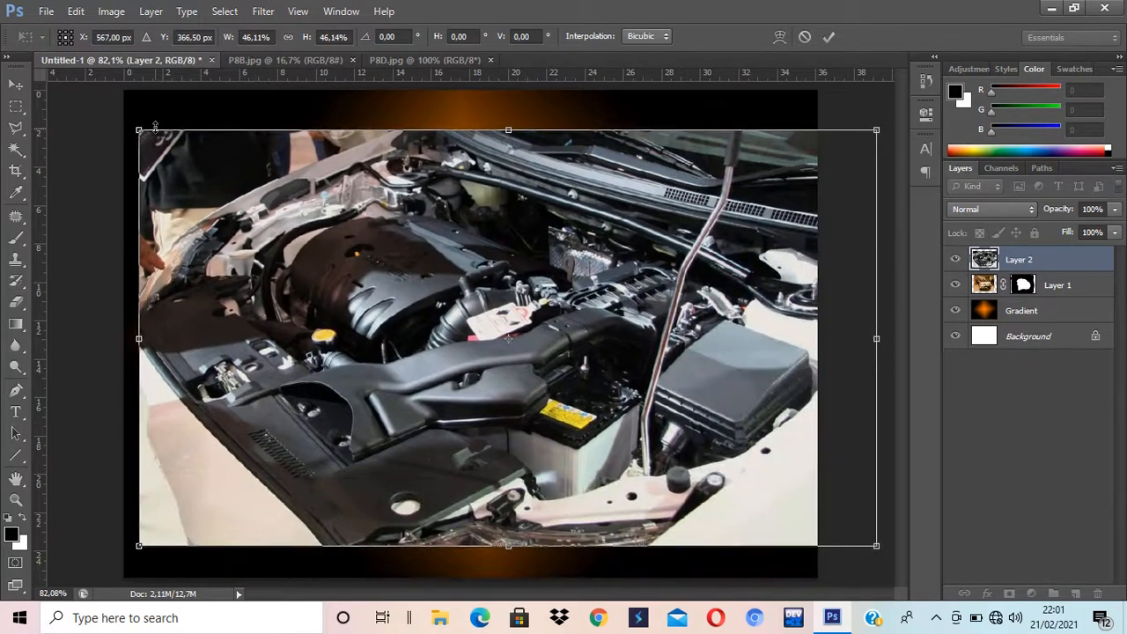
pyautogui.moveTo(137, 128); pyautogui.dragTo(416, 287)
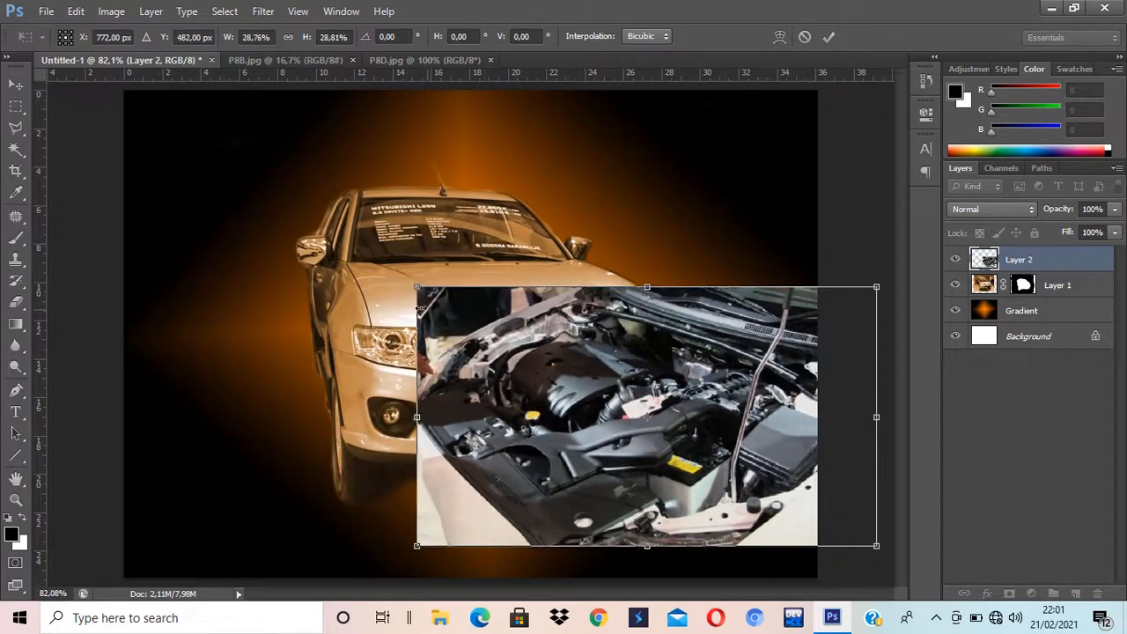
pyautogui.moveTo(695, 440); pyautogui.dragTo(403, 475)
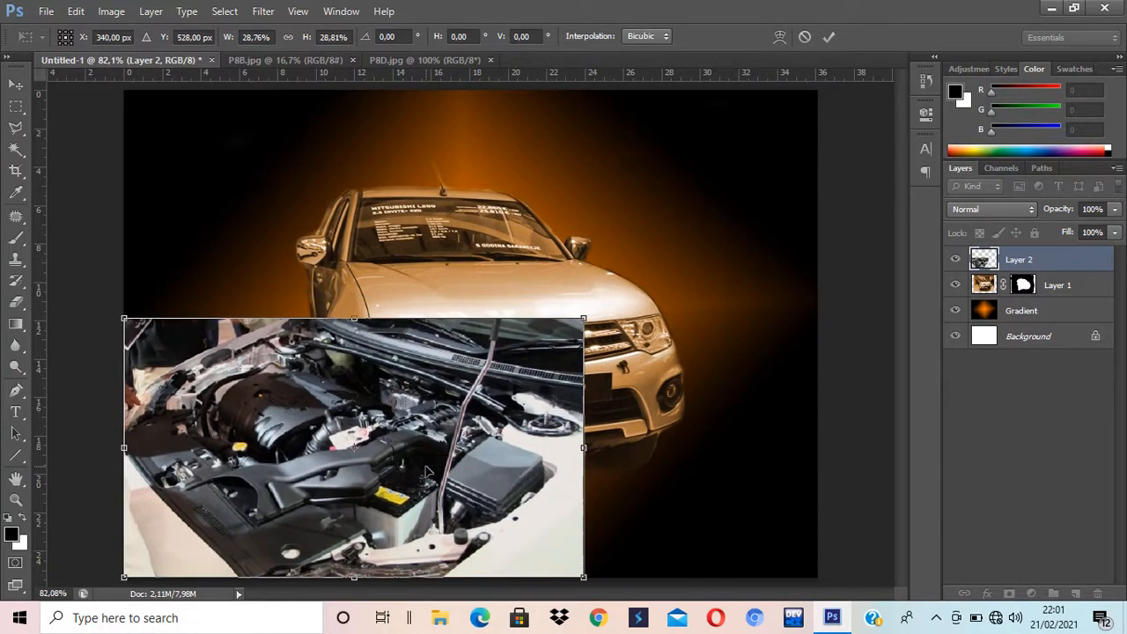
pyautogui.press('Return')
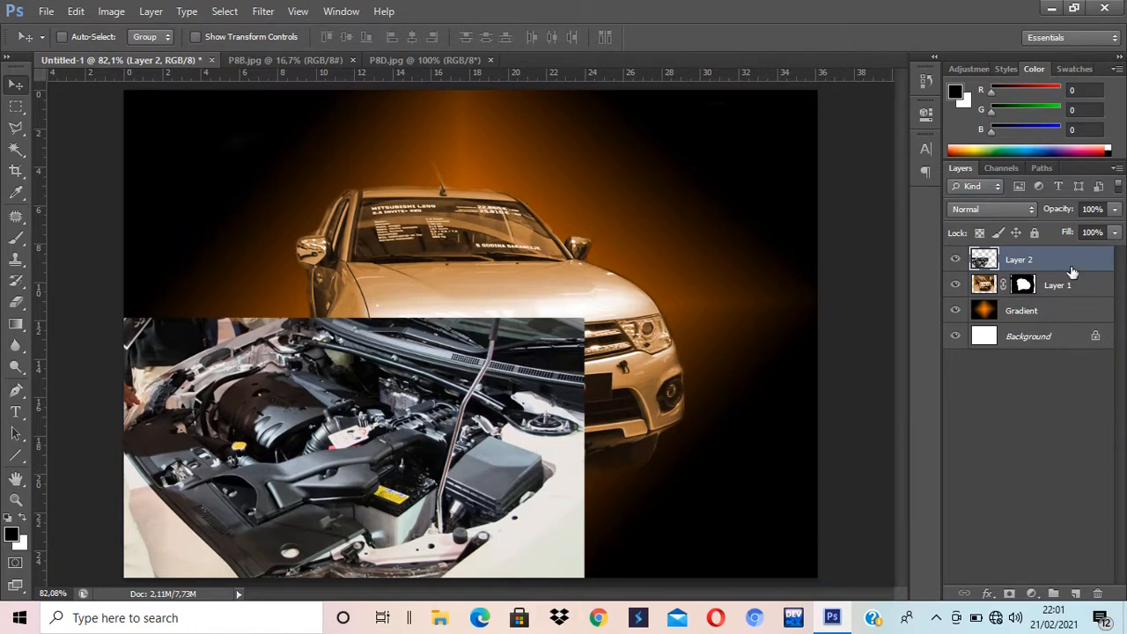
# Step: Add a layer mask to Layer 2 and set the Brush to 79% opacity and 90 px
pyautogui.click(1006, 592)
pyautogui.click(16, 237)
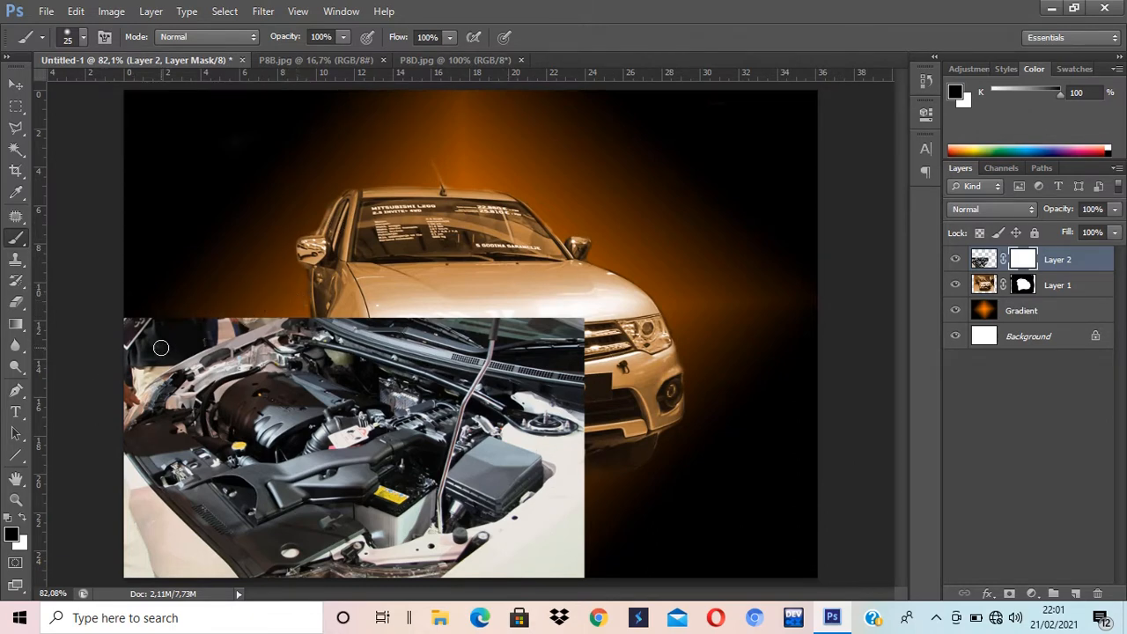
pyautogui.click(343, 37)
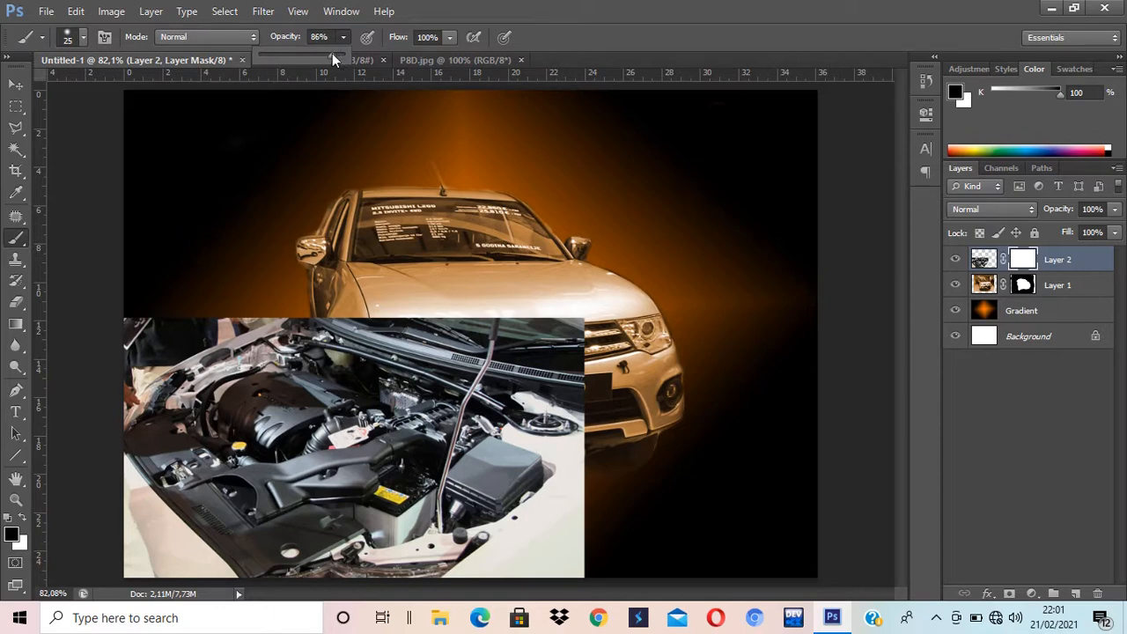
pyautogui.moveTo(328, 52); pyautogui.dragTo(326, 52)
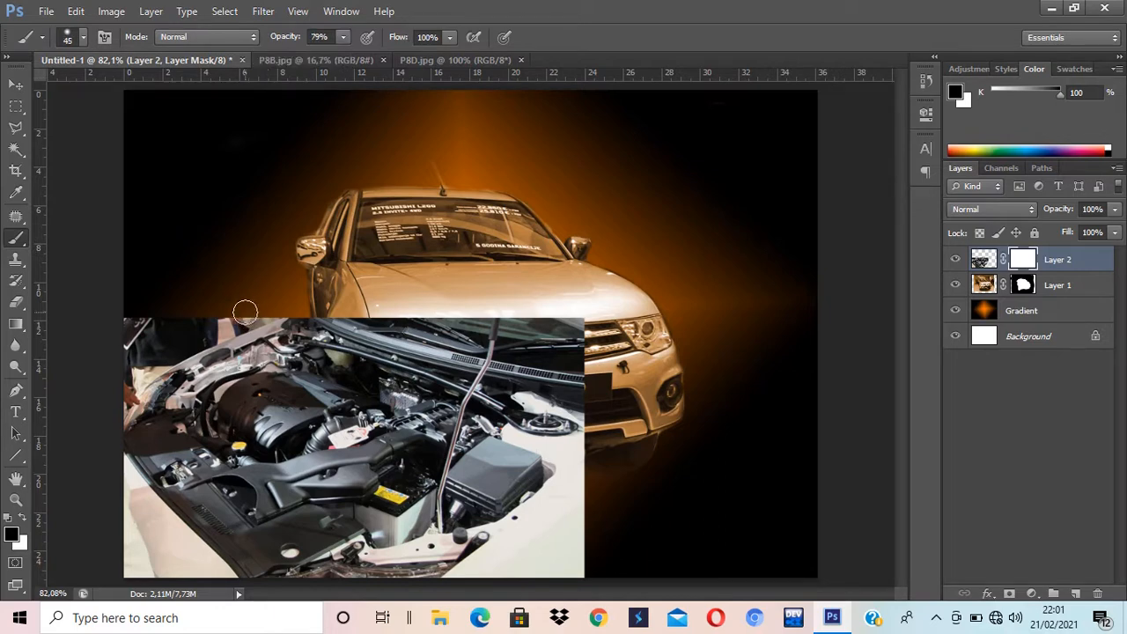
pyautogui.press(']')
pyautogui.press(']')
pyautogui.press(']')
pyautogui.press(']')
pyautogui.press(']')
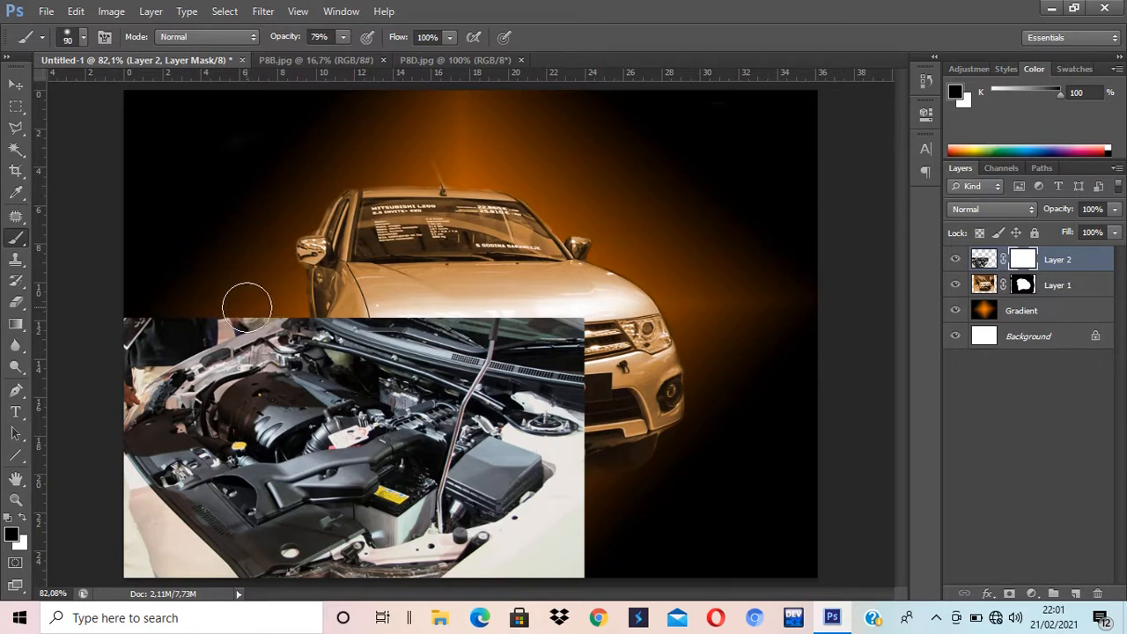
# Step: Paint black to fade the engine photo's edges and reveal the grille and L200 plate
pyautogui.moveTo(100, 352)
pyautogui.mouseDown()
pyautogui.moveTo(204, 311)
pyautogui.moveTo(79, 383)
pyautogui.moveTo(181, 284)
pyautogui.moveTo(117, 324)
pyautogui.moveTo(138, 339)
pyautogui.moveTo(131, 356)
pyautogui.moveTo(177, 317)
pyautogui.moveTo(237, 305)
pyautogui.moveTo(219, 322)
pyautogui.moveTo(278, 292)
pyautogui.moveTo(253, 287)
pyautogui.moveTo(152, 335)
pyautogui.moveTo(106, 382)
pyautogui.moveTo(123, 376)
pyautogui.moveTo(105, 424)
pyautogui.moveTo(107, 476)
pyautogui.moveTo(123, 481)
pyautogui.moveTo(125, 508)
pyautogui.moveTo(224, 618)
pyautogui.moveTo(210, 581)
pyautogui.moveTo(123, 504)
pyautogui.moveTo(136, 612)
pyautogui.moveTo(124, 617)
pyautogui.moveTo(160, 590)
pyautogui.moveTo(118, 509)
pyautogui.moveTo(185, 581)
pyautogui.moveTo(127, 560)
pyautogui.moveTo(183, 609)
pyautogui.moveTo(193, 581)
pyautogui.moveTo(101, 478)
pyautogui.moveTo(231, 630)
pyautogui.mouseUp()
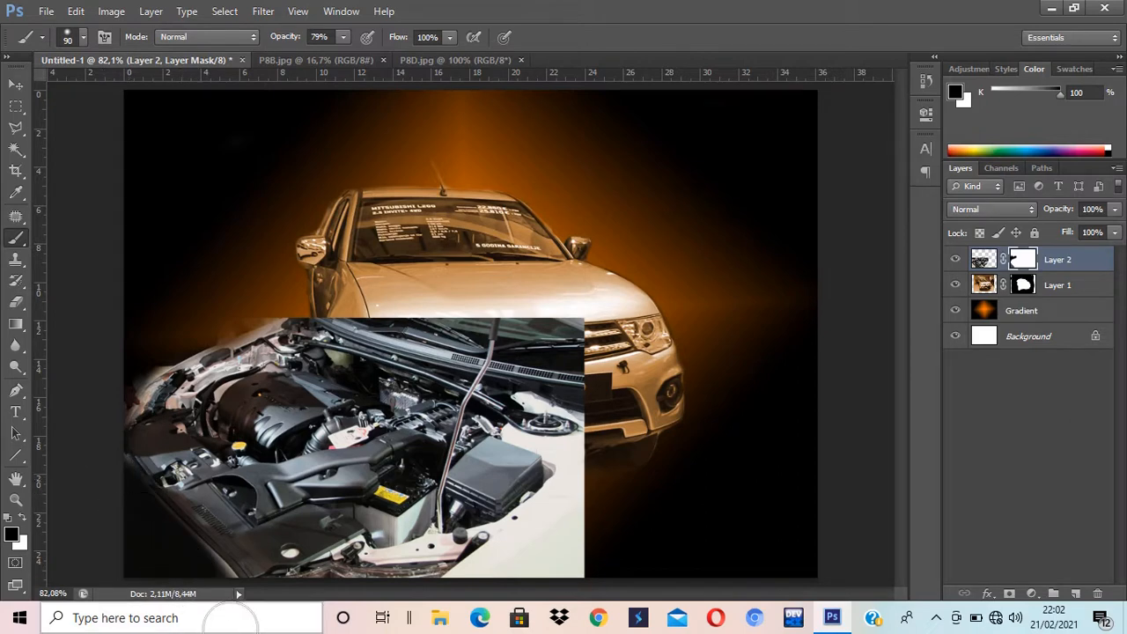
pyautogui.click(229, 617)
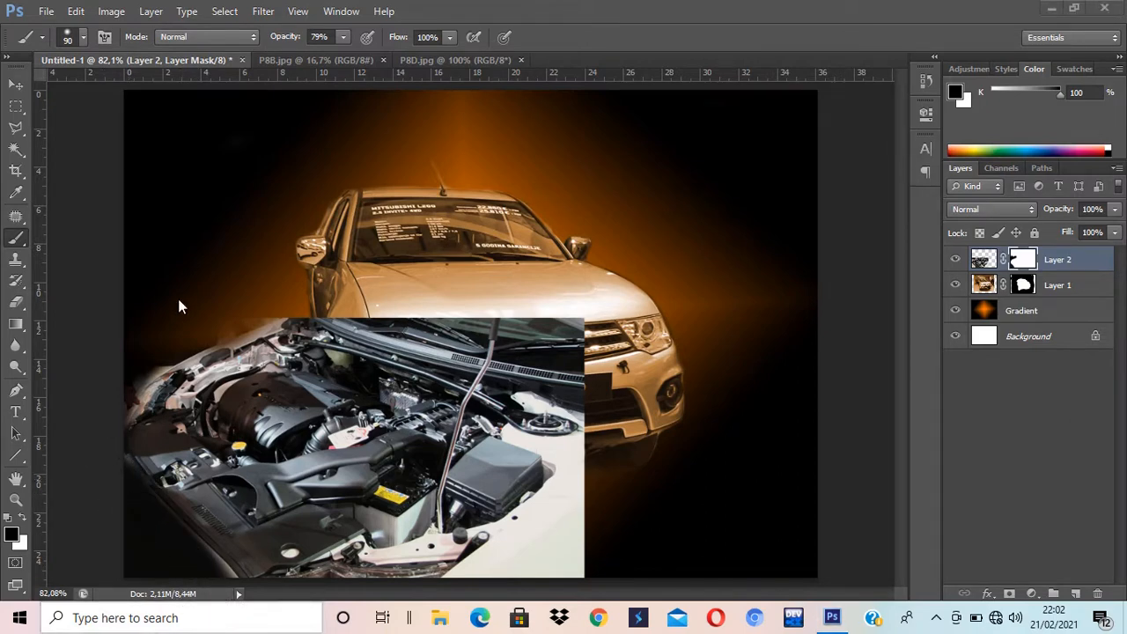
pyautogui.click(167, 253)
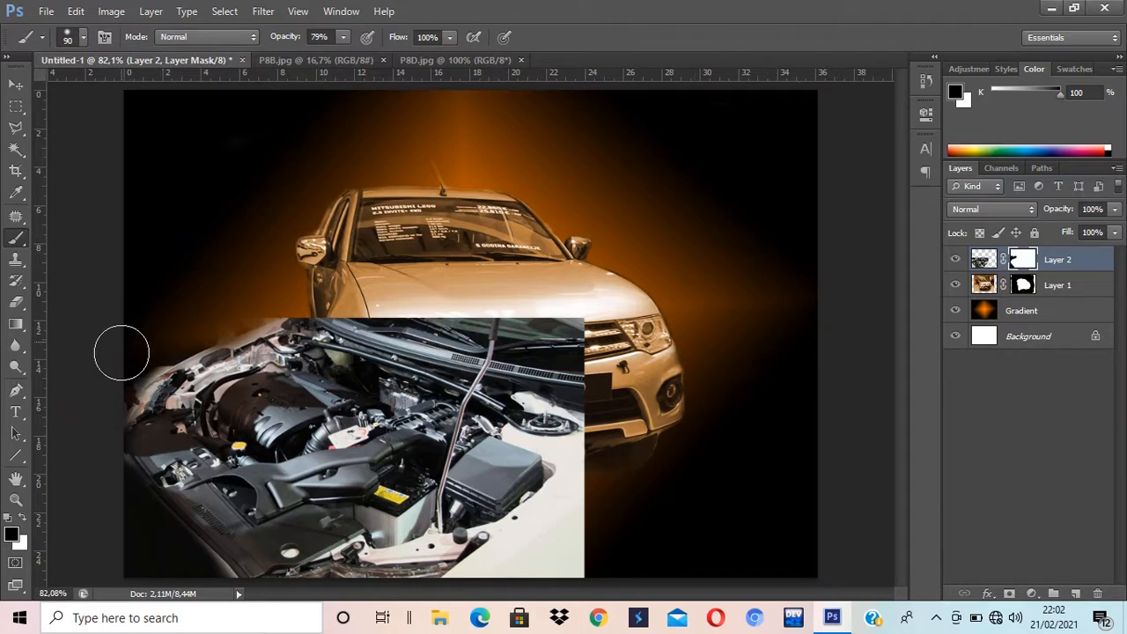
pyautogui.moveTo(121, 352)
pyautogui.mouseDown()
pyautogui.moveTo(153, 346)
pyautogui.moveTo(118, 380)
pyautogui.moveTo(252, 295)
pyautogui.moveTo(116, 376)
pyautogui.moveTo(95, 423)
pyautogui.moveTo(102, 470)
pyautogui.moveTo(134, 511)
pyautogui.moveTo(196, 579)
pyautogui.moveTo(224, 584)
pyautogui.moveTo(108, 482)
pyautogui.mouseUp()
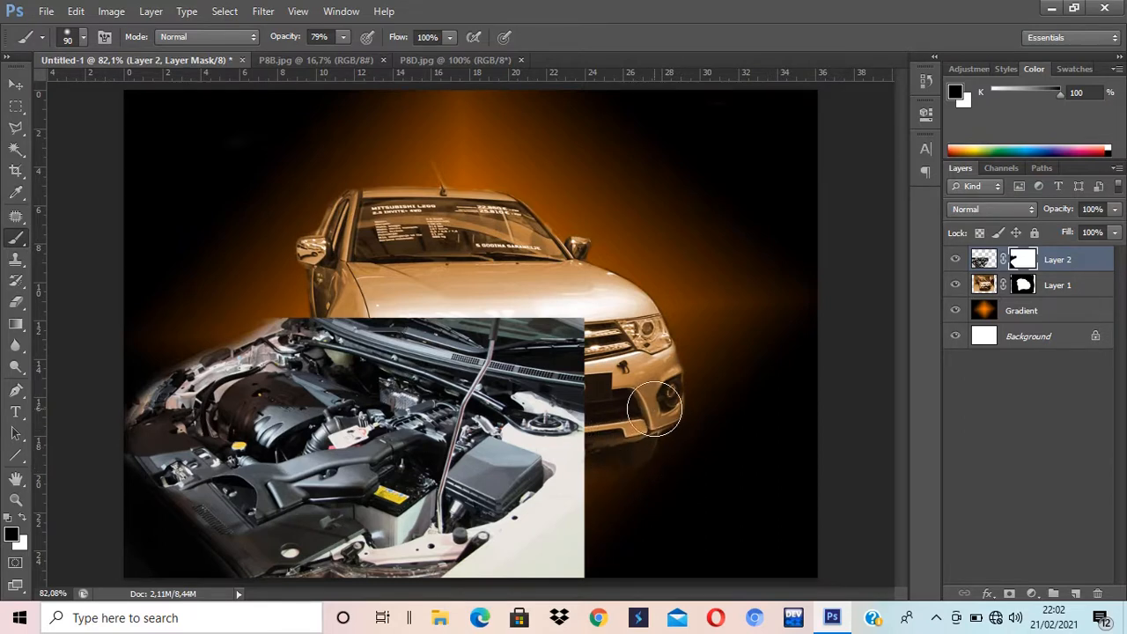
pyautogui.moveTo(654, 407)
pyautogui.mouseDown()
pyautogui.moveTo(339, 300)
pyautogui.moveTo(493, 322)
pyautogui.moveTo(629, 374)
pyautogui.moveTo(372, 308)
pyautogui.mouseUp()
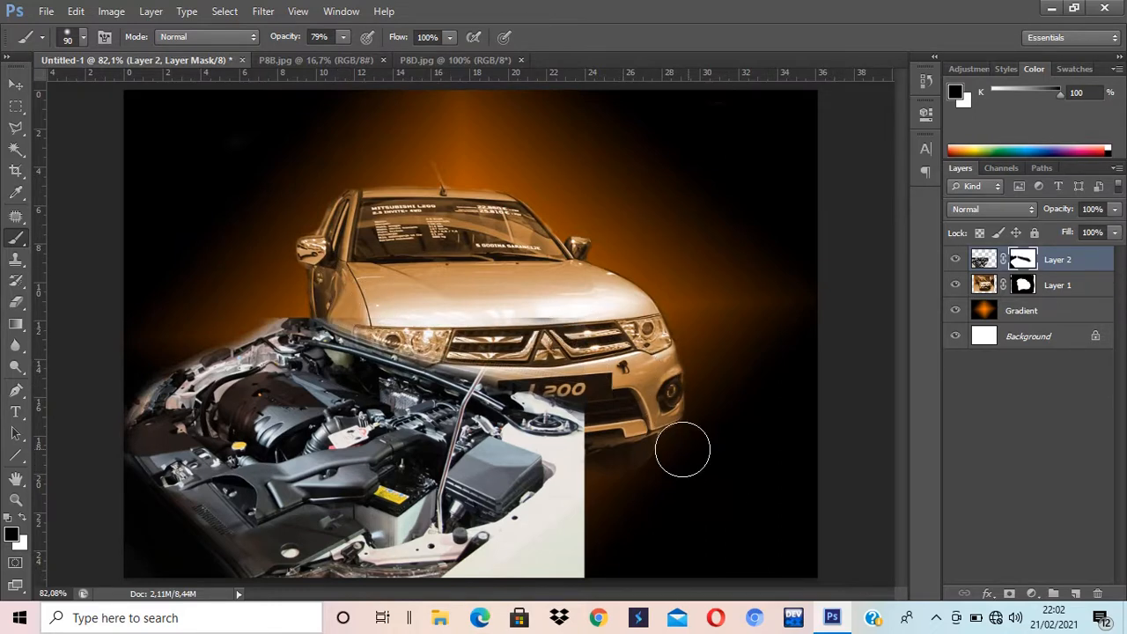
pyautogui.moveTo(682, 450)
pyautogui.mouseDown()
pyautogui.moveTo(553, 586)
pyautogui.moveTo(613, 537)
pyautogui.moveTo(595, 581)
pyautogui.moveTo(619, 540)
pyautogui.moveTo(601, 563)
pyautogui.moveTo(605, 534)
pyautogui.moveTo(588, 573)
pyautogui.moveTo(583, 527)
pyautogui.moveTo(544, 593)
pyautogui.moveTo(594, 470)
pyautogui.moveTo(582, 407)
pyautogui.moveTo(585, 523)
pyautogui.moveTo(583, 448)
pyautogui.moveTo(556, 522)
pyautogui.moveTo(568, 499)
pyautogui.moveTo(525, 553)
pyautogui.moveTo(531, 537)
pyautogui.moveTo(516, 558)
pyautogui.moveTo(440, 597)
pyautogui.moveTo(514, 536)
pyautogui.moveTo(505, 567)
pyautogui.moveTo(573, 470)
pyautogui.moveTo(559, 451)
pyautogui.moveTo(605, 424)
pyautogui.moveTo(554, 397)
pyautogui.moveTo(523, 347)
pyautogui.moveTo(599, 455)
pyautogui.moveTo(586, 475)
pyautogui.moveTo(619, 496)
pyautogui.moveTo(503, 573)
pyautogui.moveTo(577, 532)
pyautogui.moveTo(513, 538)
pyautogui.moveTo(633, 498)
pyautogui.moveTo(531, 558)
pyautogui.moveTo(404, 587)
pyautogui.moveTo(617, 514)
pyautogui.mouseUp()
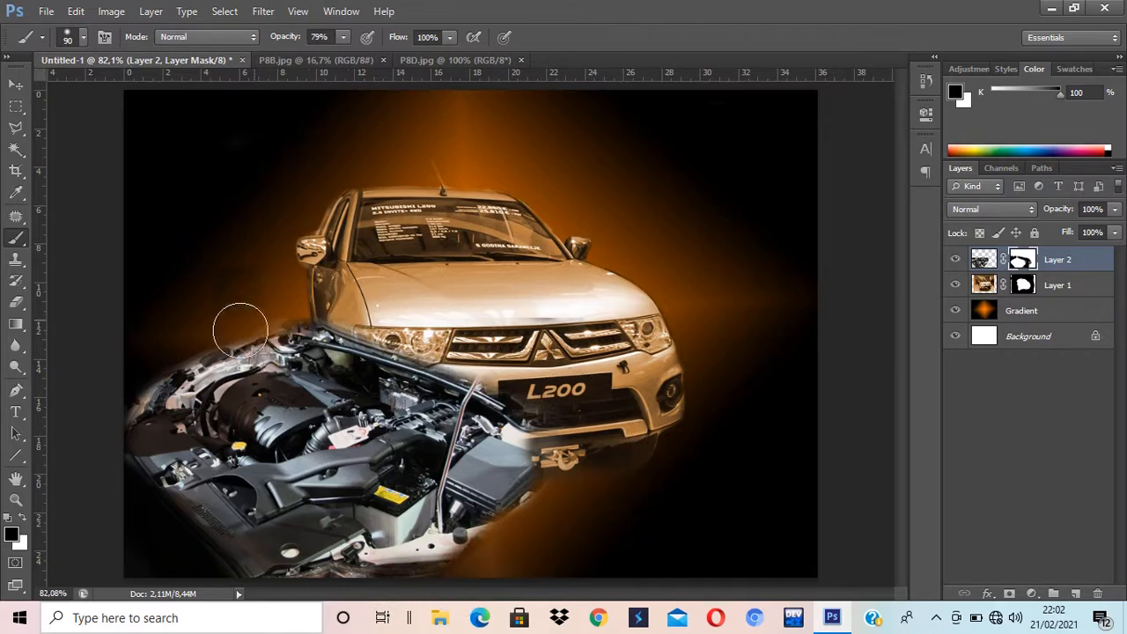
pyautogui.moveTo(240, 329)
pyautogui.mouseDown()
pyautogui.moveTo(100, 402)
pyautogui.moveTo(280, 380)
pyautogui.moveTo(308, 317)
pyautogui.mouseUp()
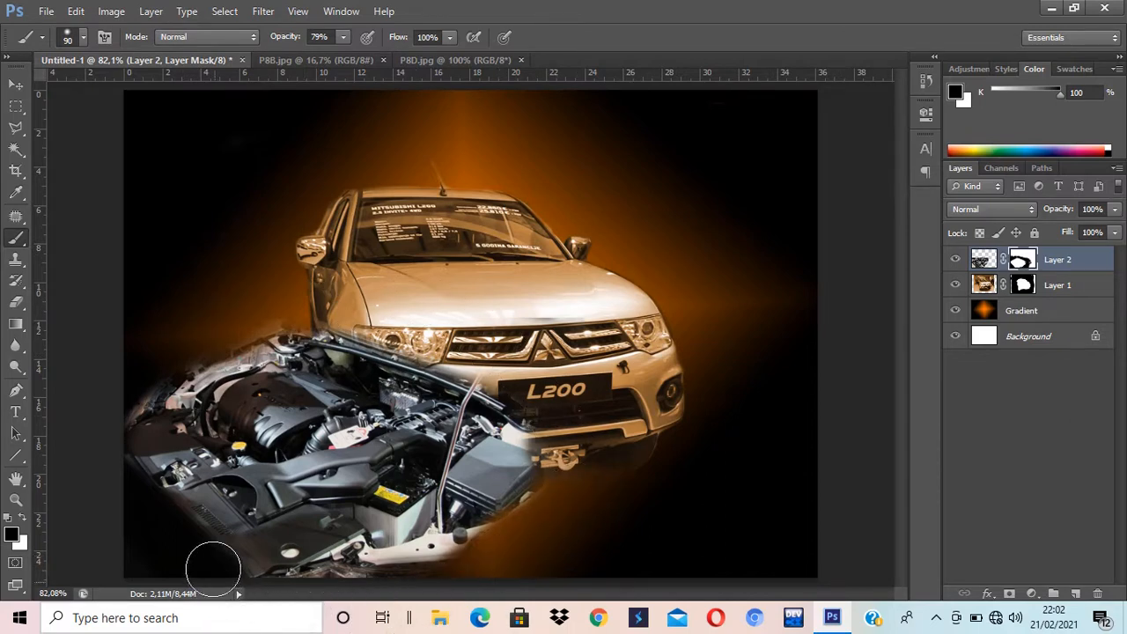
pyautogui.moveTo(233, 586)
pyautogui.mouseDown()
pyautogui.moveTo(174, 504)
pyautogui.moveTo(120, 465)
pyautogui.mouseUp()
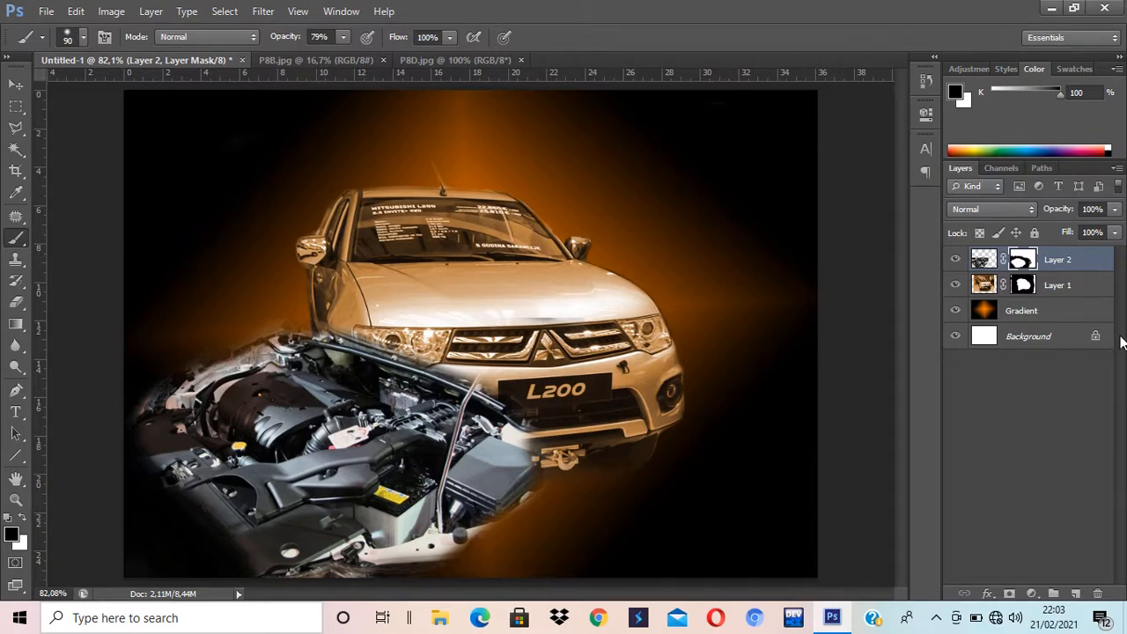
# Step: Lower Layer 2's opacity to 20% in the Layers panel
pyautogui.click(1116, 210)
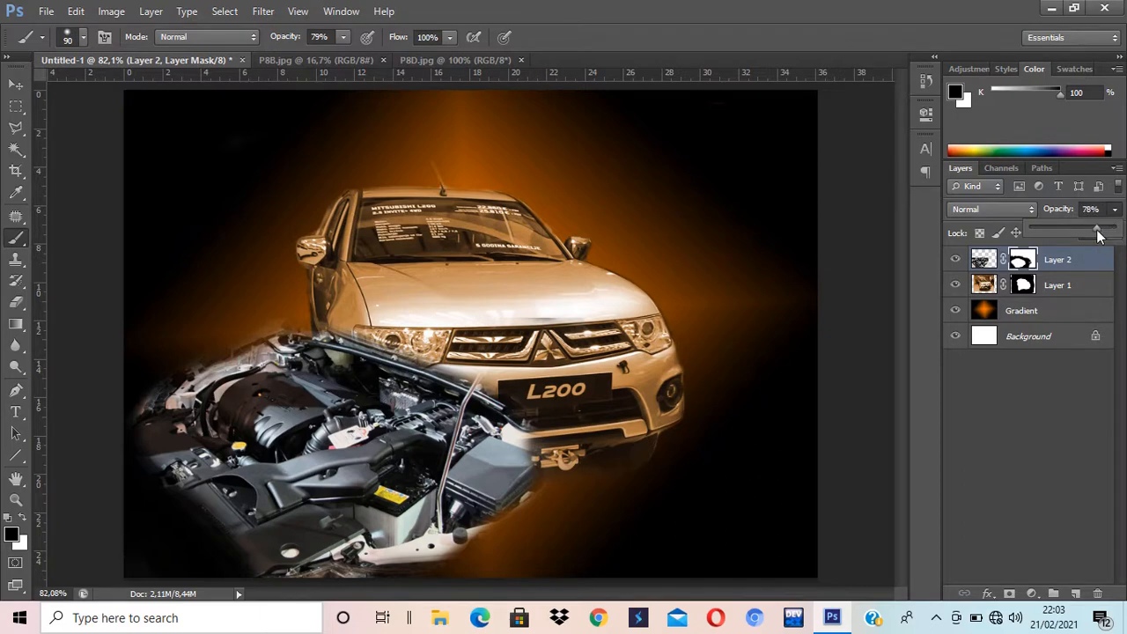
pyautogui.moveTo(1081, 231); pyautogui.dragTo(1068, 232)
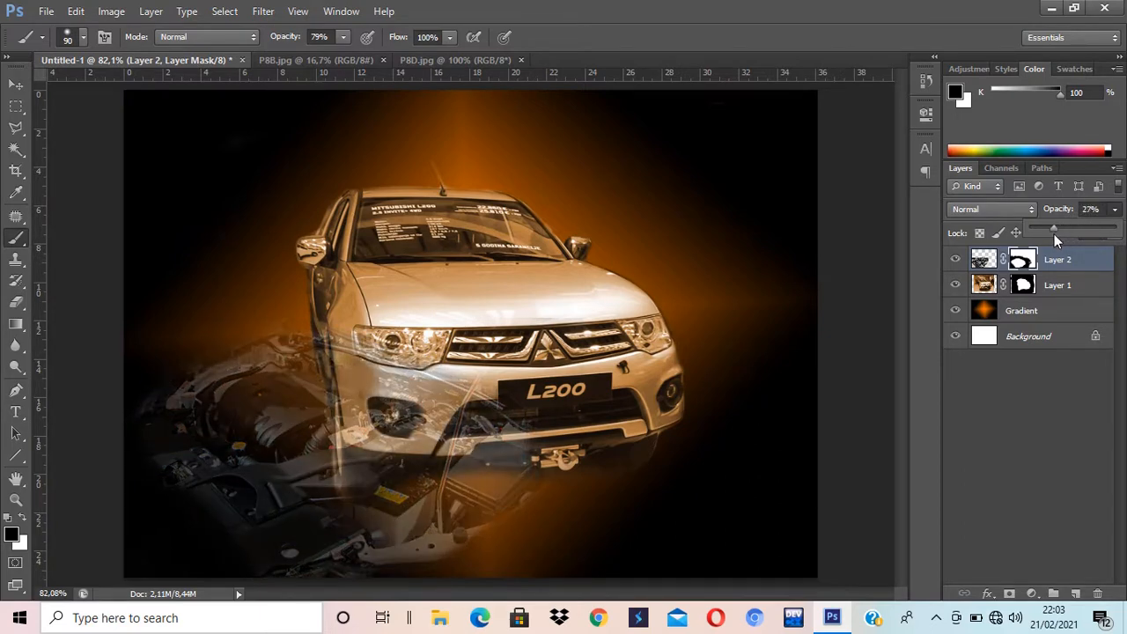
pyautogui.click(13, 85)
pyautogui.click(14, 85)
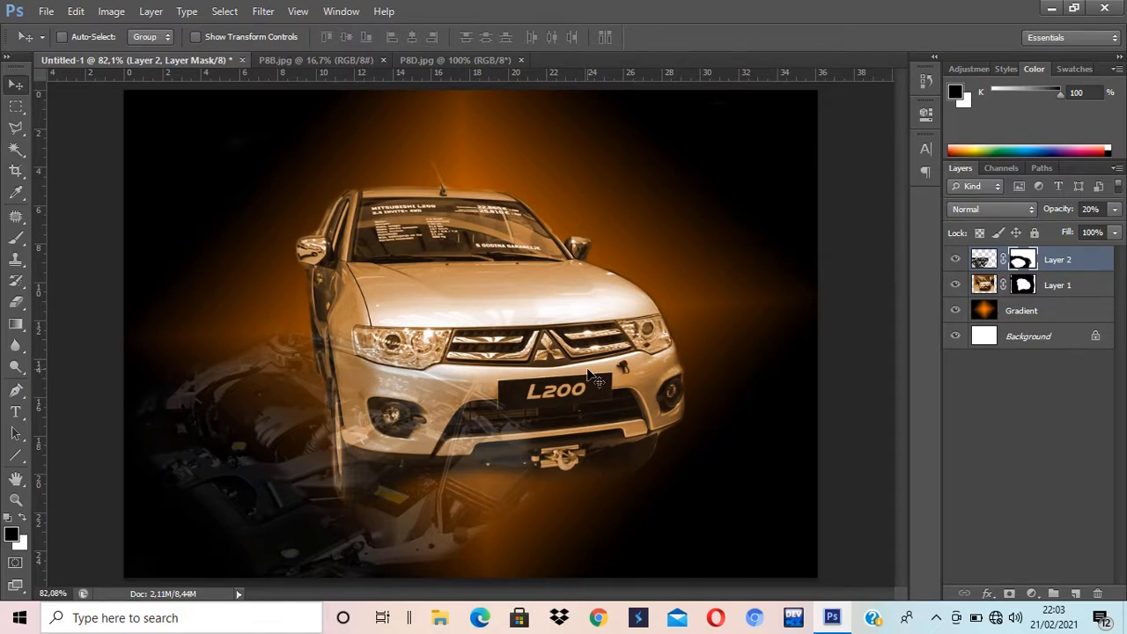
# Step: Drag P8D.jpg into Untitled-1 as Layer 3, close its window, and centre it over the truck
pyautogui.click(436, 60)
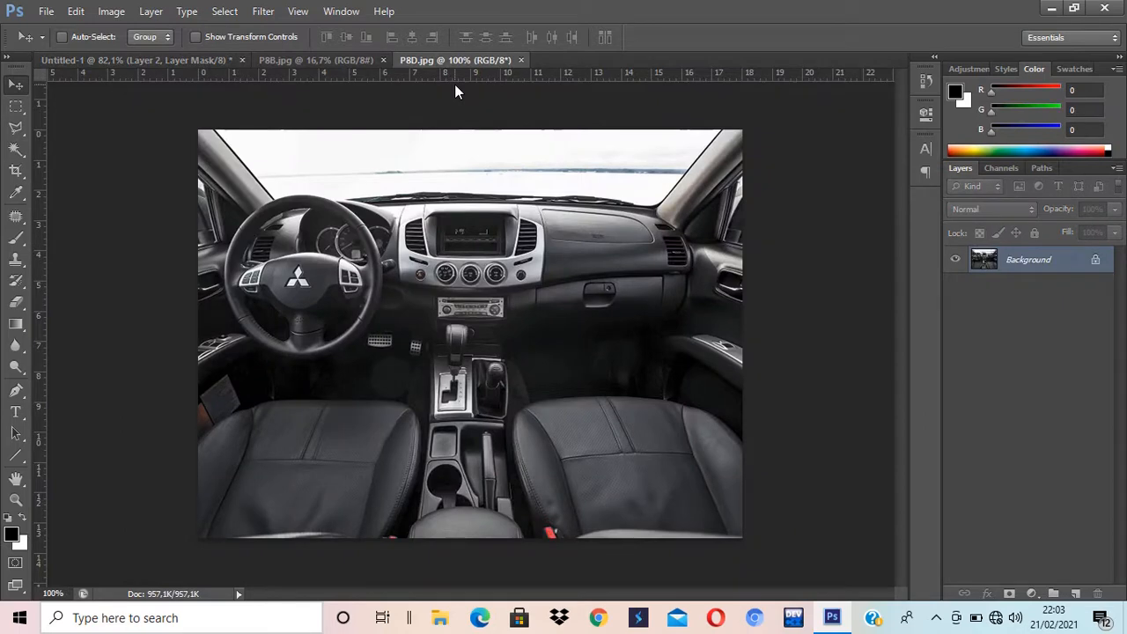
pyautogui.moveTo(485, 63); pyautogui.dragTo(666, 151)
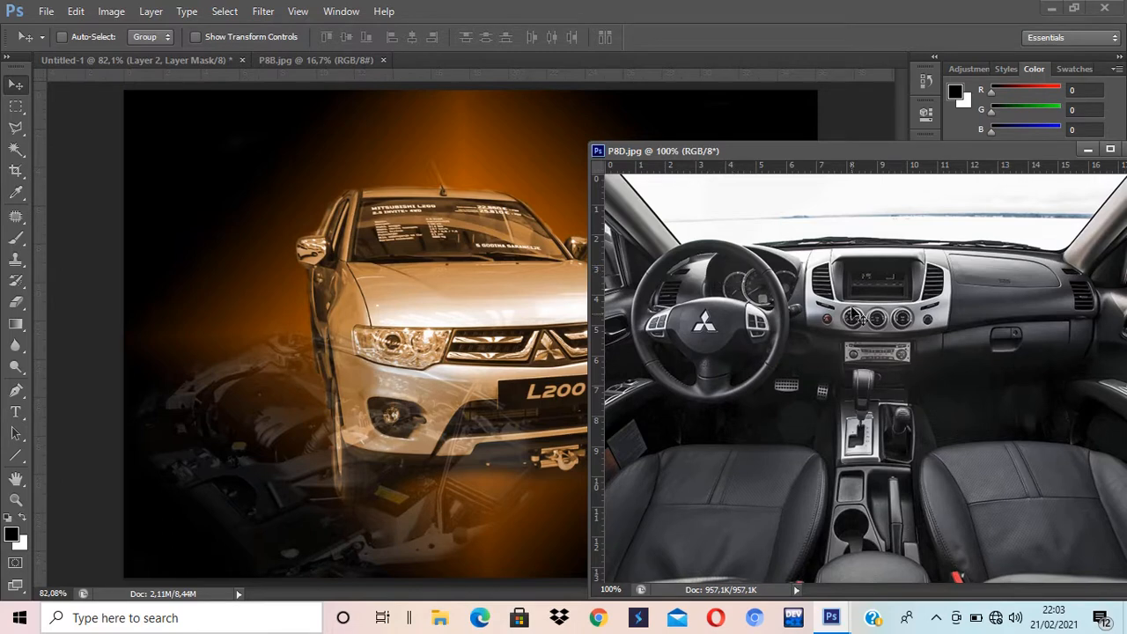
pyautogui.moveTo(739, 351); pyautogui.dragTo(495, 364)
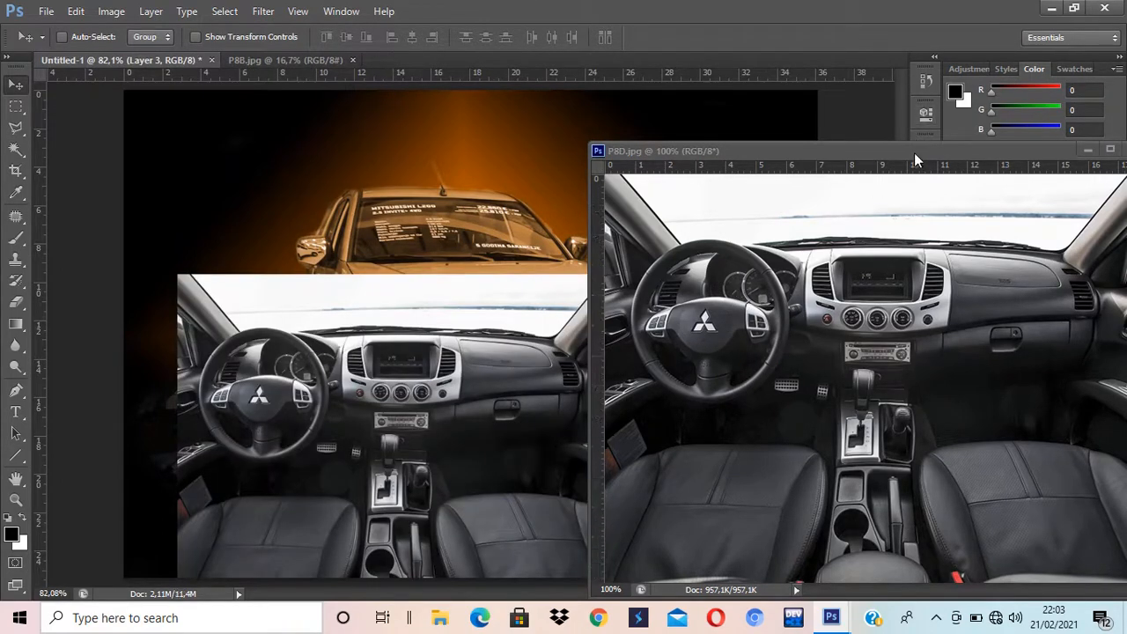
pyautogui.doubleClick(914, 153)
pyautogui.click(941, 139)
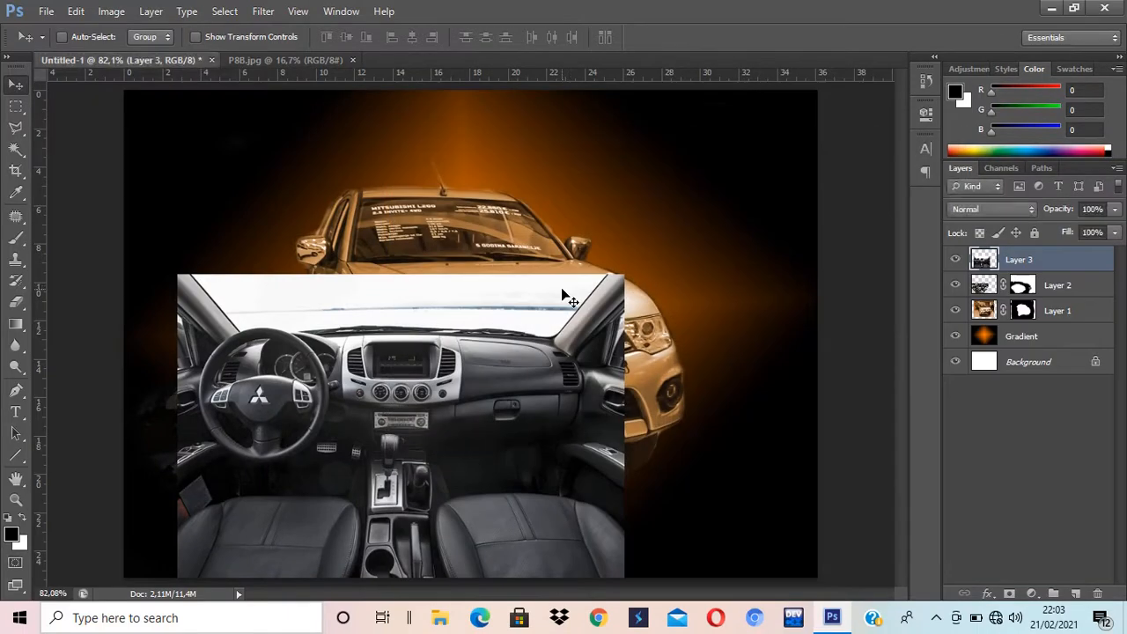
pyautogui.moveTo(262, 378); pyautogui.dragTo(317, 256)
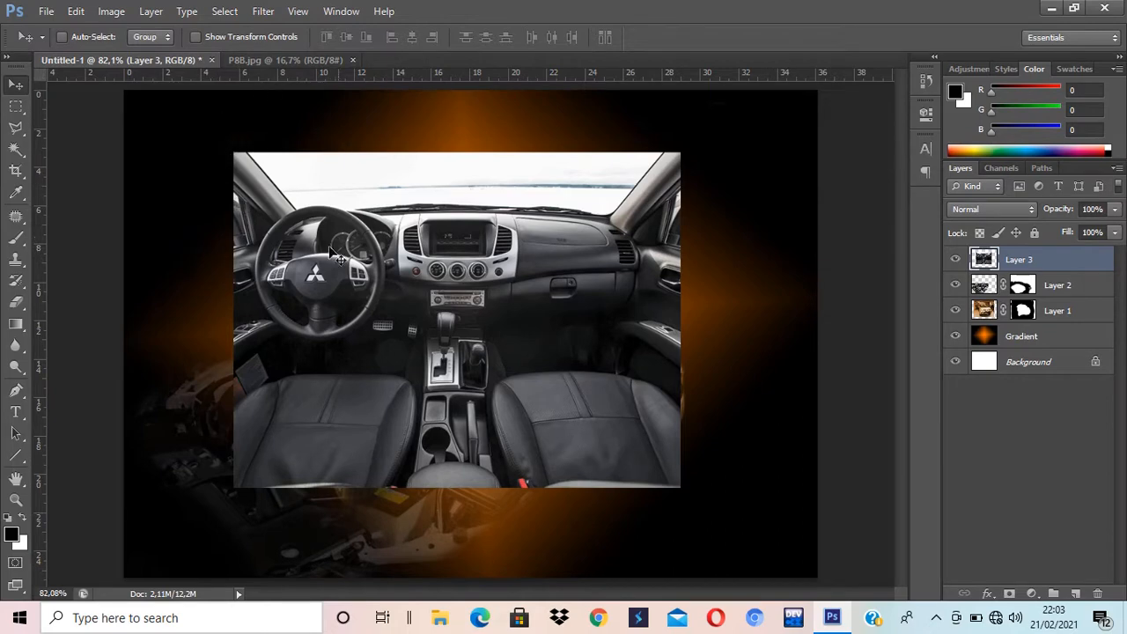
# Step: Choose the Brush tool and add a single layer mask to Layer 3, undoing the duplicate mask
pyautogui.click(16, 105)
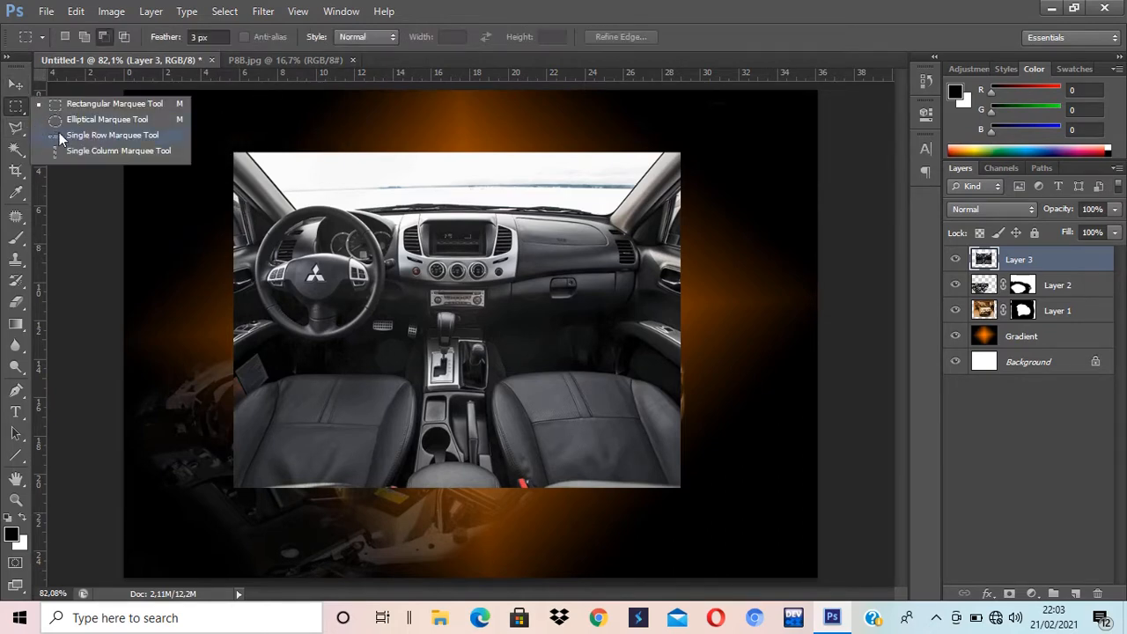
pyautogui.click(76, 122)
pyautogui.click(16, 84)
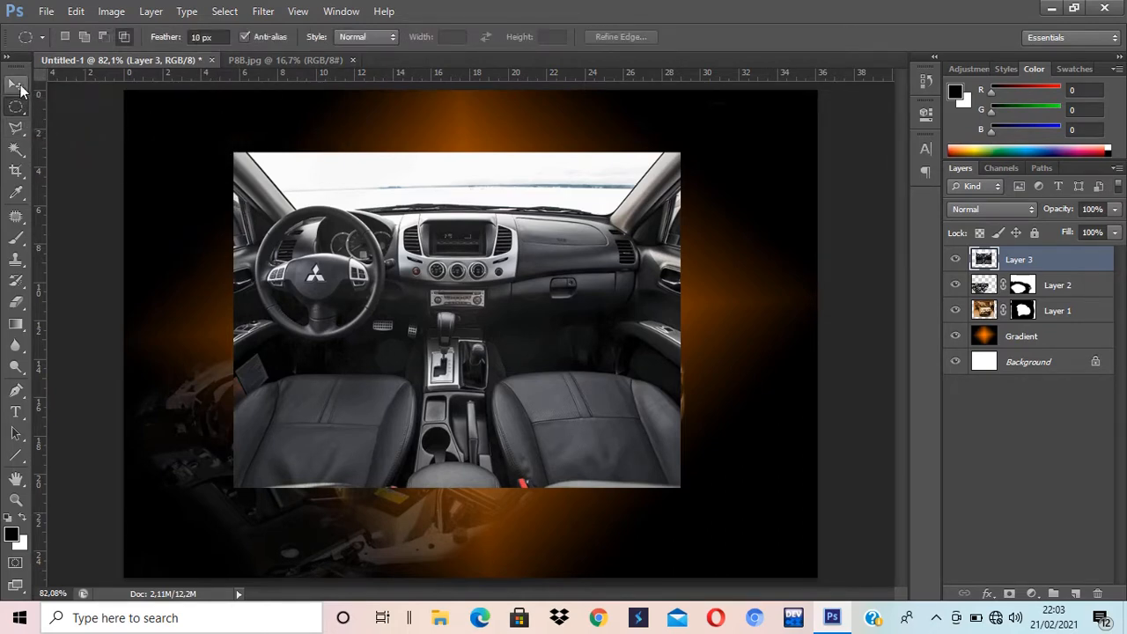
pyautogui.click(24, 238)
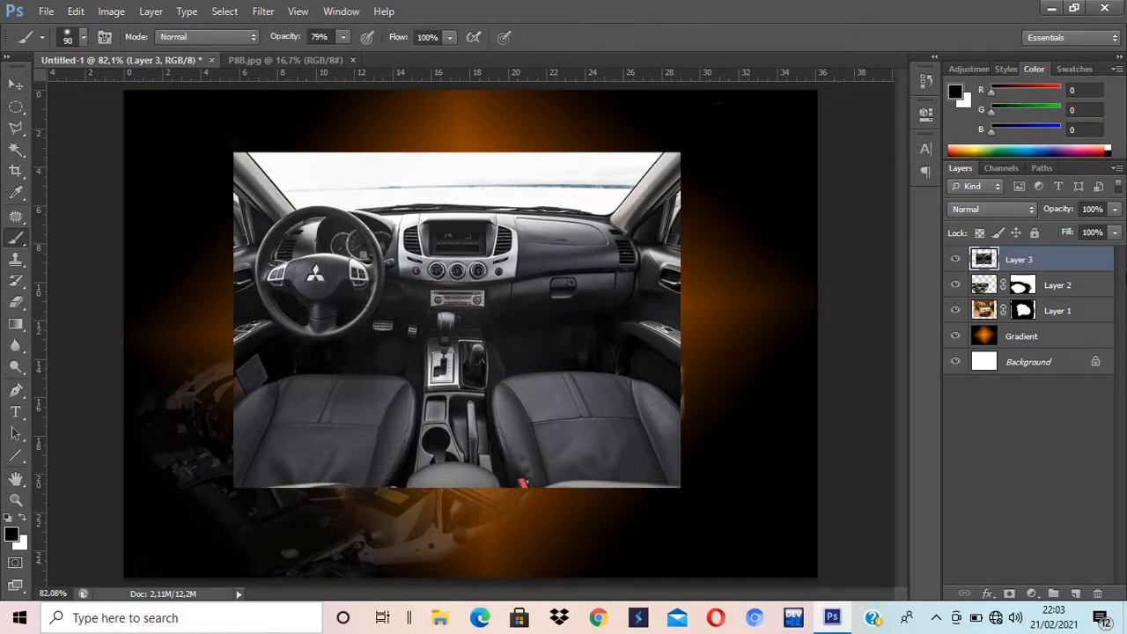
pyautogui.click(1009, 594)
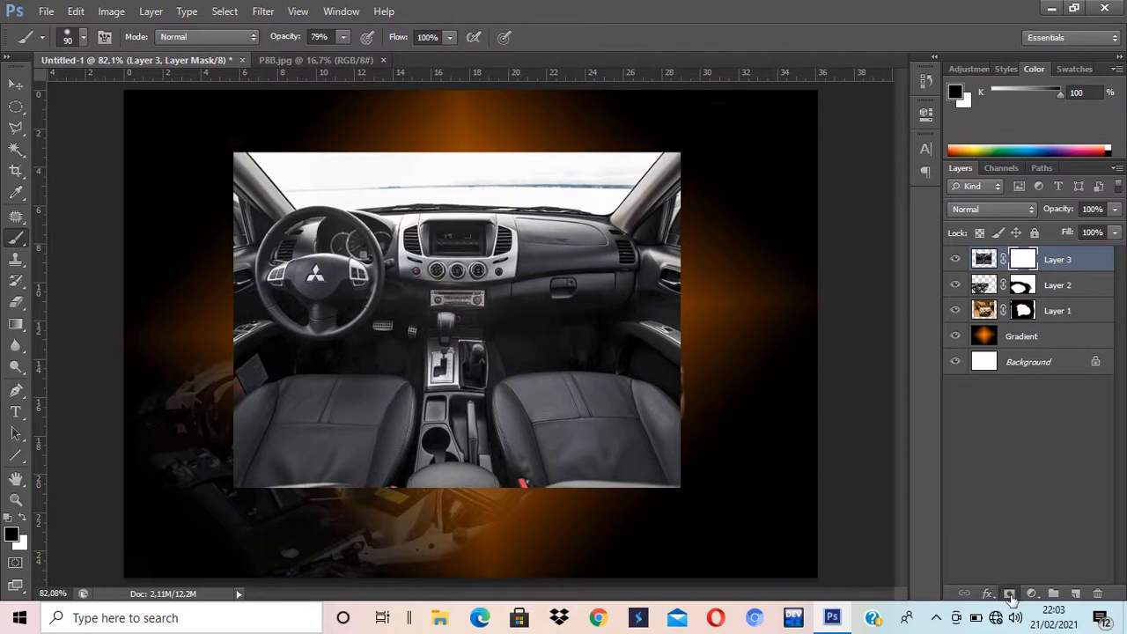
pyautogui.click(1008, 593)
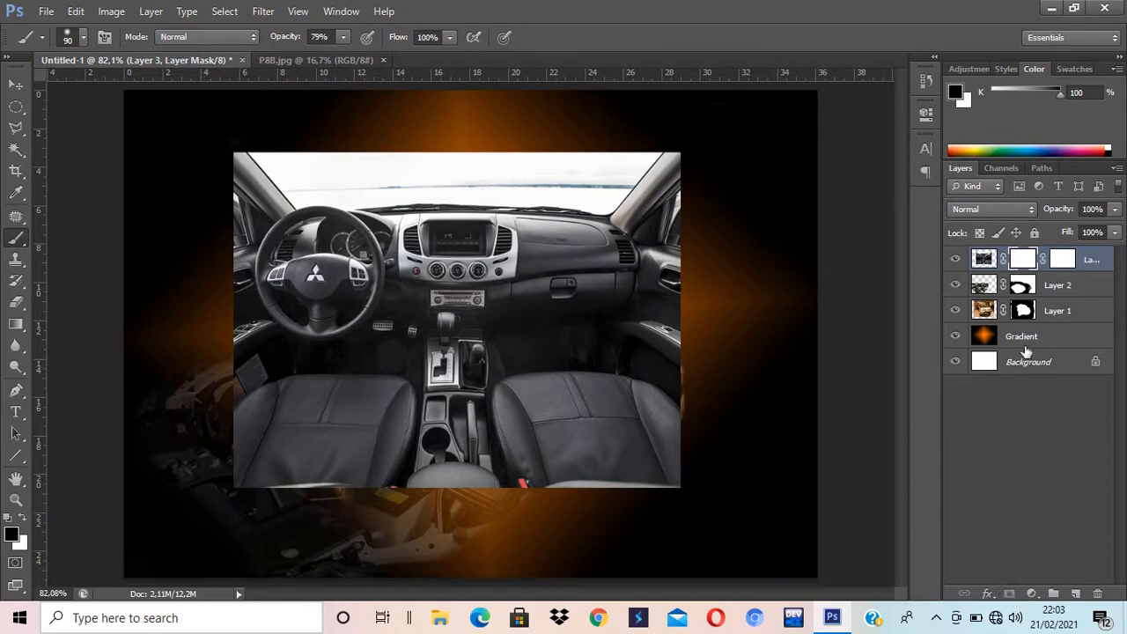
pyautogui.hotkey('ctrl', 'alt', 'z')
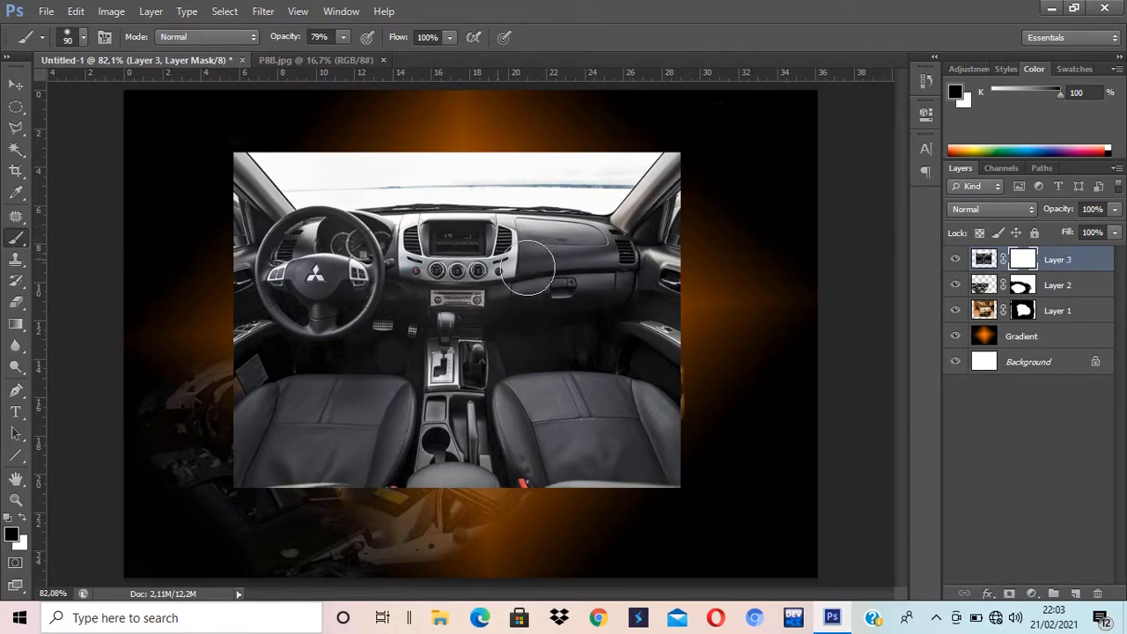
# Step: Paint black on the mask at 150 then 90 px, hiding edges and dashboard around the steering wheel
pyautogui.press(']')
pyautogui.press(']')
pyautogui.press(']')
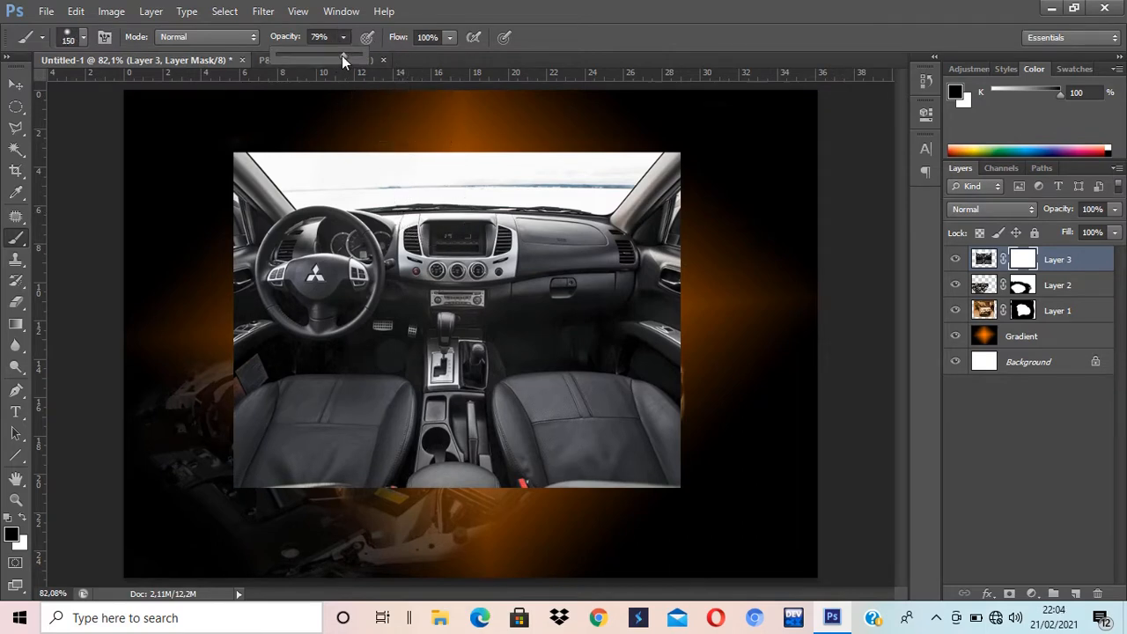
pyautogui.moveTo(616, 188)
pyautogui.mouseDown()
pyautogui.moveTo(447, 163)
pyautogui.moveTo(615, 185)
pyautogui.moveTo(662, 207)
pyautogui.moveTo(700, 265)
pyautogui.moveTo(701, 511)
pyautogui.moveTo(630, 193)
pyautogui.moveTo(635, 258)
pyautogui.moveTo(602, 514)
pyautogui.moveTo(572, 153)
pyautogui.moveTo(524, 464)
pyautogui.moveTo(448, 530)
pyautogui.moveTo(533, 399)
pyautogui.moveTo(320, 475)
pyautogui.moveTo(233, 469)
pyautogui.moveTo(204, 444)
pyautogui.moveTo(334, 440)
pyautogui.moveTo(526, 373)
pyautogui.moveTo(417, 468)
pyautogui.moveTo(339, 467)
pyautogui.moveTo(363, 467)
pyautogui.moveTo(495, 382)
pyautogui.moveTo(465, 404)
pyautogui.moveTo(481, 218)
pyautogui.moveTo(426, 146)
pyautogui.moveTo(524, 281)
pyautogui.moveTo(535, 381)
pyautogui.moveTo(559, 263)
pyautogui.moveTo(554, 242)
pyautogui.moveTo(460, 541)
pyautogui.moveTo(490, 406)
pyautogui.moveTo(474, 425)
pyautogui.moveTo(418, 416)
pyautogui.moveTo(311, 436)
pyautogui.moveTo(240, 421)
pyautogui.moveTo(208, 395)
pyautogui.moveTo(317, 417)
pyautogui.moveTo(219, 358)
pyautogui.moveTo(219, 369)
pyautogui.moveTo(360, 394)
pyautogui.moveTo(417, 369)
pyautogui.moveTo(450, 270)
pyautogui.moveTo(450, 221)
pyautogui.moveTo(423, 178)
pyautogui.moveTo(367, 134)
pyautogui.moveTo(260, 135)
pyautogui.moveTo(232, 147)
pyautogui.moveTo(172, 246)
pyautogui.moveTo(176, 229)
pyautogui.moveTo(238, 169)
pyautogui.moveTo(331, 136)
pyautogui.moveTo(390, 150)
pyautogui.moveTo(498, 201)
pyautogui.mouseUp()
pyautogui.press('[')
pyautogui.press('[')
pyautogui.press('[')
pyautogui.moveTo(436, 222)
pyautogui.mouseDown()
pyautogui.moveTo(374, 170)
pyautogui.moveTo(318, 160)
pyautogui.moveTo(236, 195)
pyautogui.moveTo(215, 228)
pyautogui.moveTo(224, 211)
pyautogui.moveTo(261, 184)
pyautogui.moveTo(341, 166)
pyautogui.moveTo(261, 192)
pyautogui.moveTo(230, 232)
pyautogui.moveTo(227, 304)
pyautogui.moveTo(255, 363)
pyautogui.moveTo(208, 282)
pyautogui.moveTo(240, 352)
pyautogui.moveTo(294, 397)
pyautogui.moveTo(374, 370)
pyautogui.moveTo(411, 317)
pyautogui.moveTo(387, 372)
pyautogui.moveTo(351, 396)
pyautogui.mouseUp()
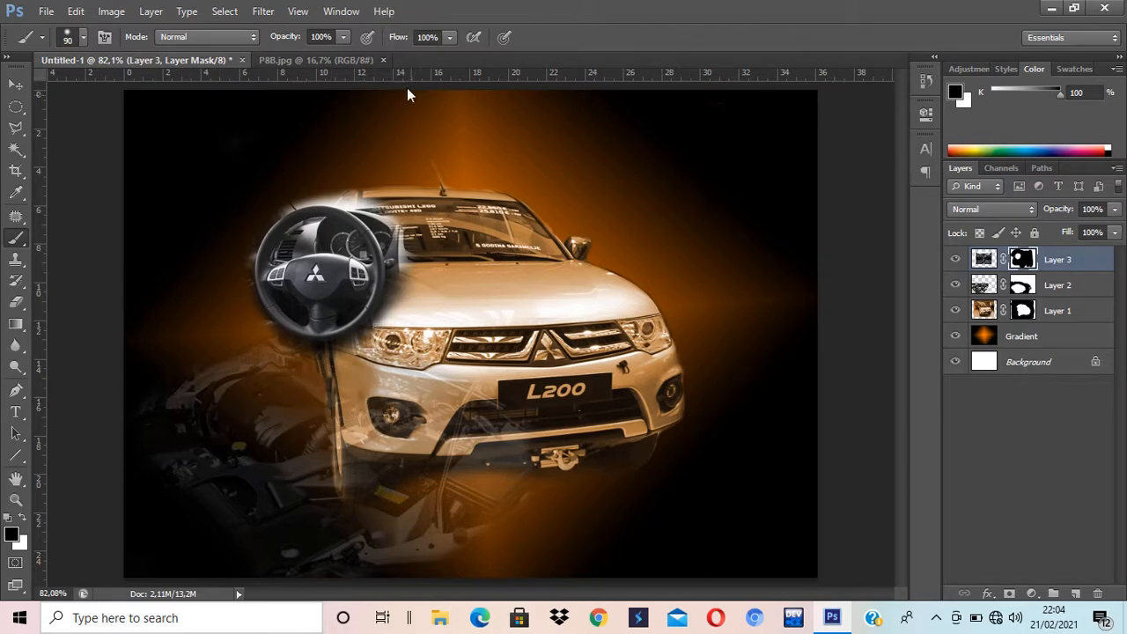
# Step: Move the steering-wheel layer to the top-left and scale it up to about 152%
pyautogui.click(19, 86)
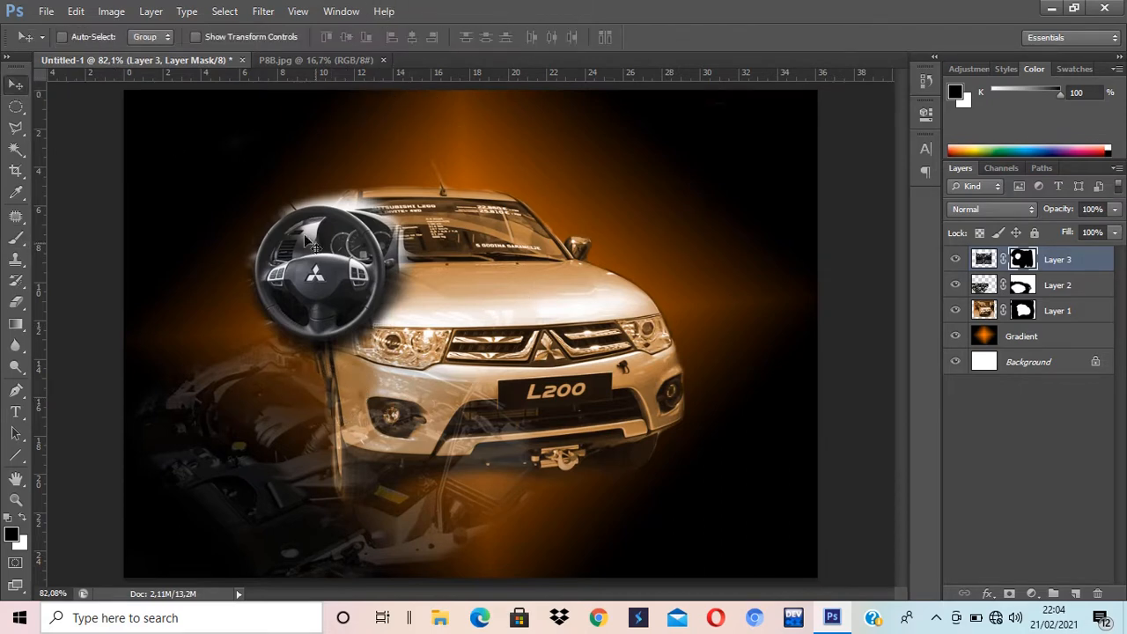
pyautogui.moveTo(349, 280); pyautogui.dragTo(225, 208)
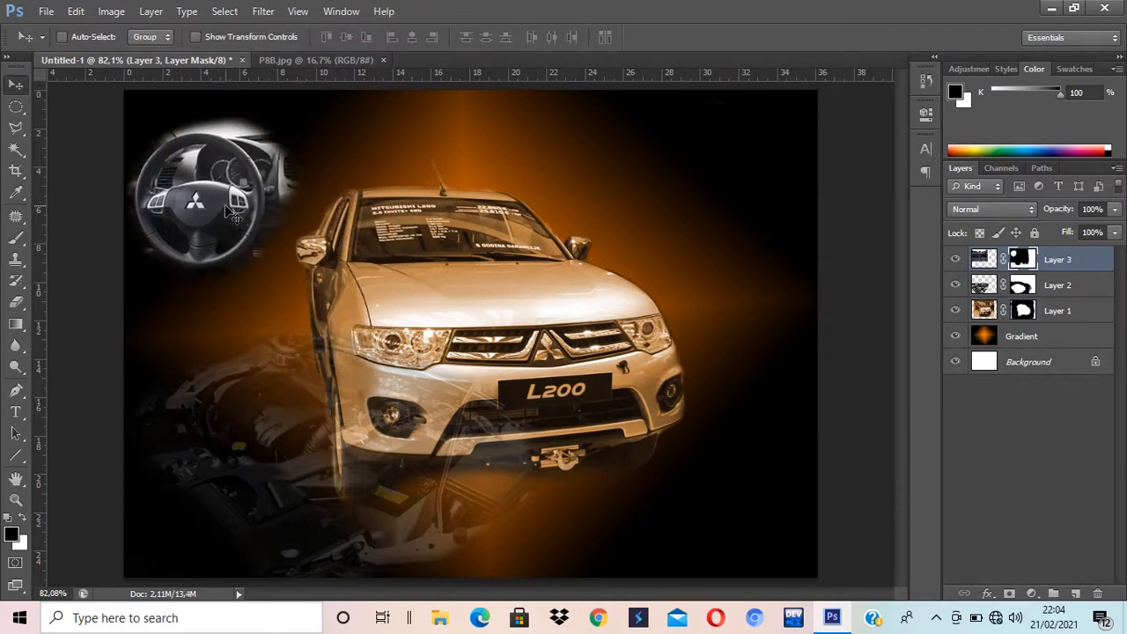
pyautogui.hotkey('ctrl', 't')
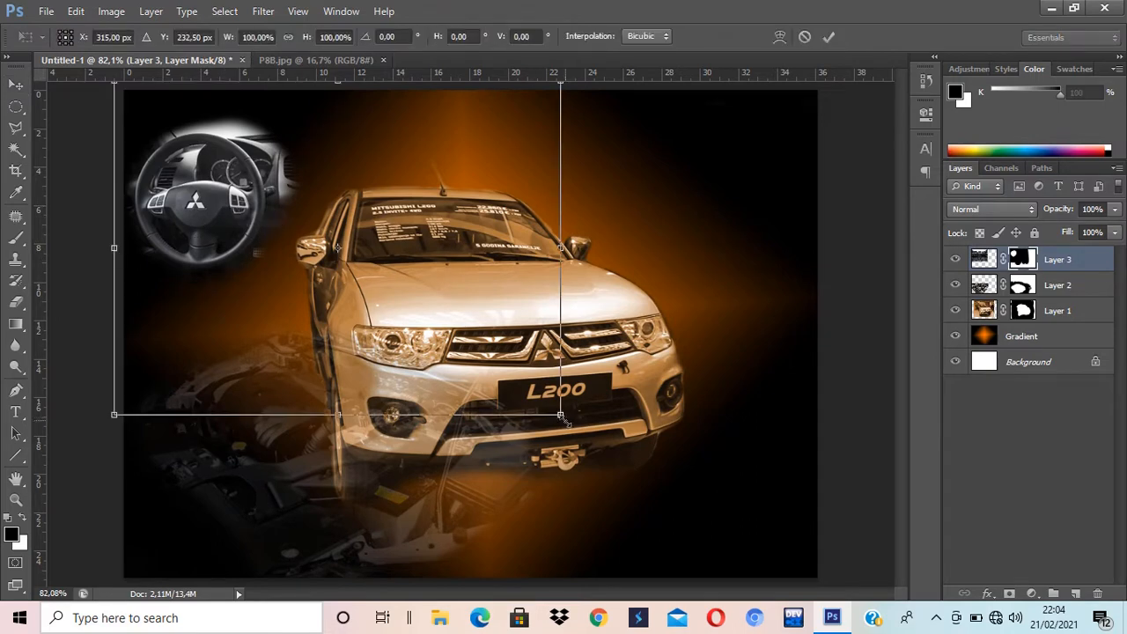
pyautogui.moveTo(560, 414); pyautogui.dragTo(711, 528)
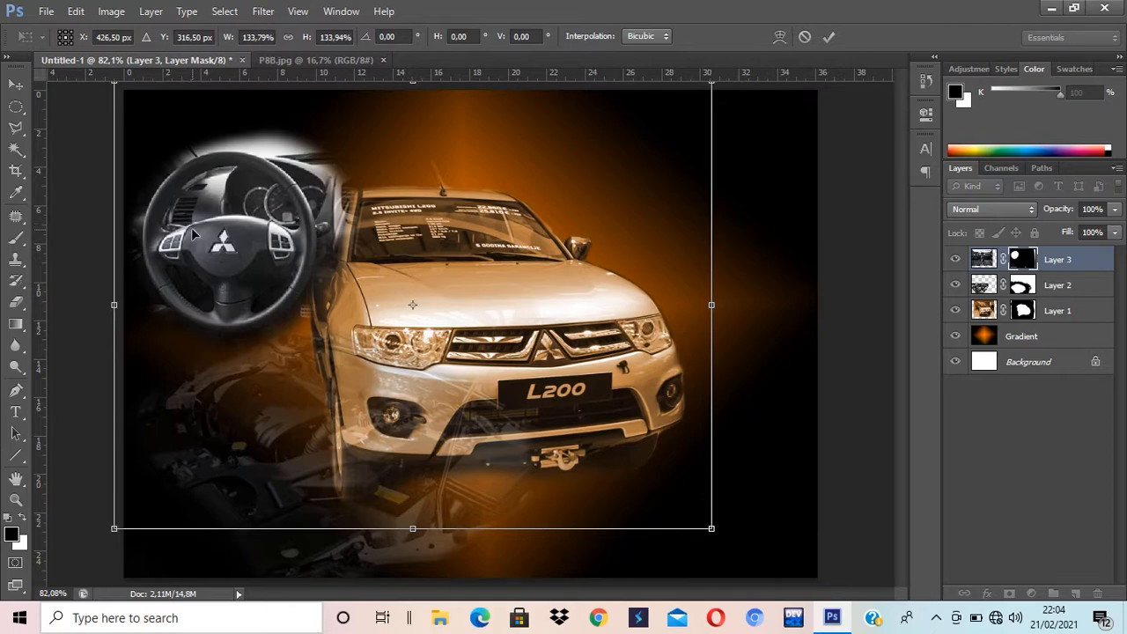
pyautogui.moveTo(193, 234); pyautogui.dragTo(187, 244)
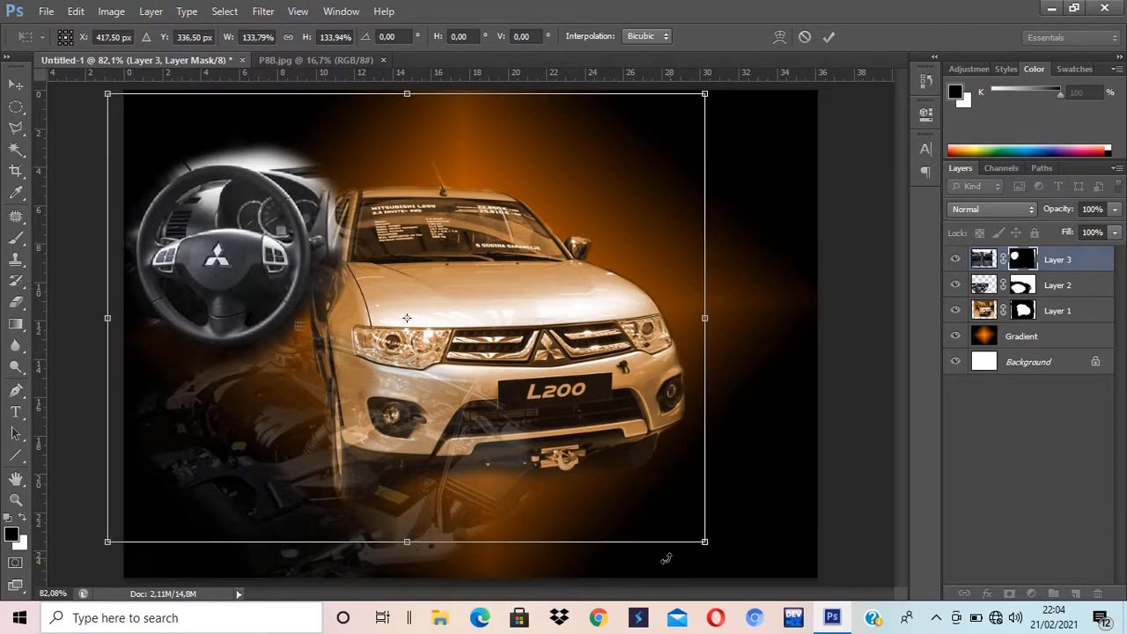
pyautogui.moveTo(702, 543); pyautogui.dragTo(787, 603)
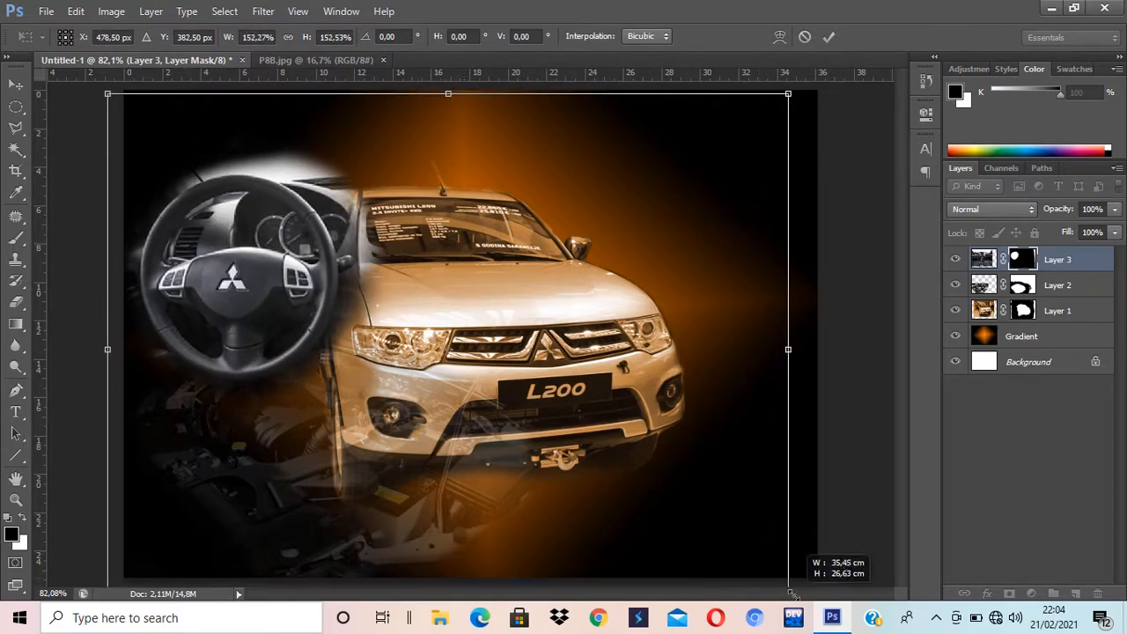
pyautogui.moveTo(243, 297)
pyautogui.mouseDown()
pyautogui.moveTo(239, 255)
pyautogui.moveTo(243, 294)
pyautogui.mouseUp()
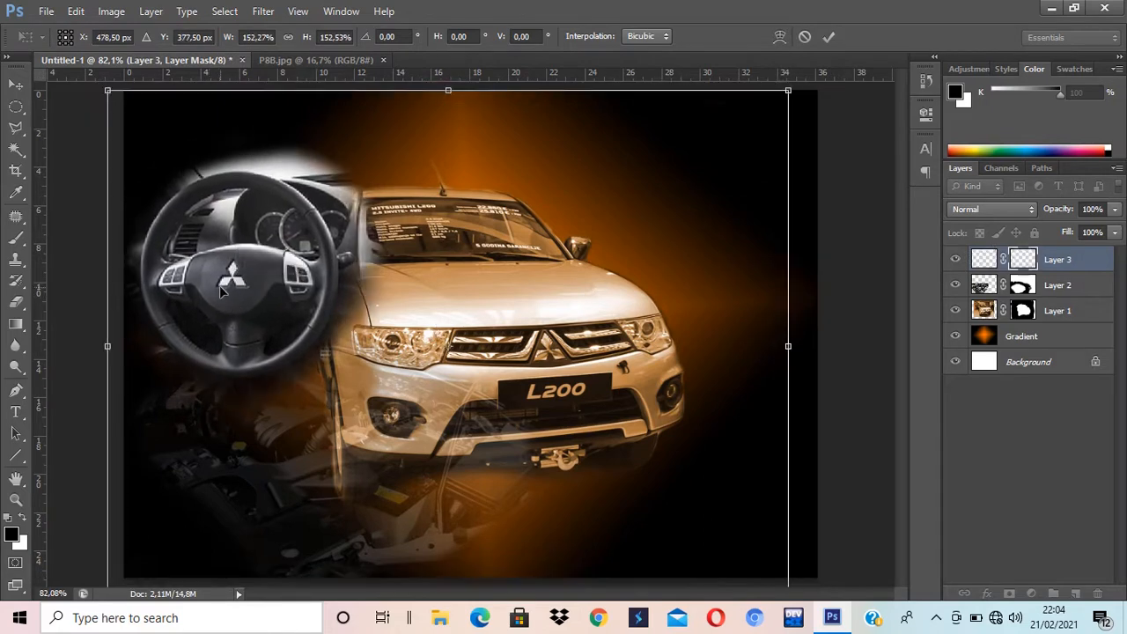
pyautogui.press('Return')
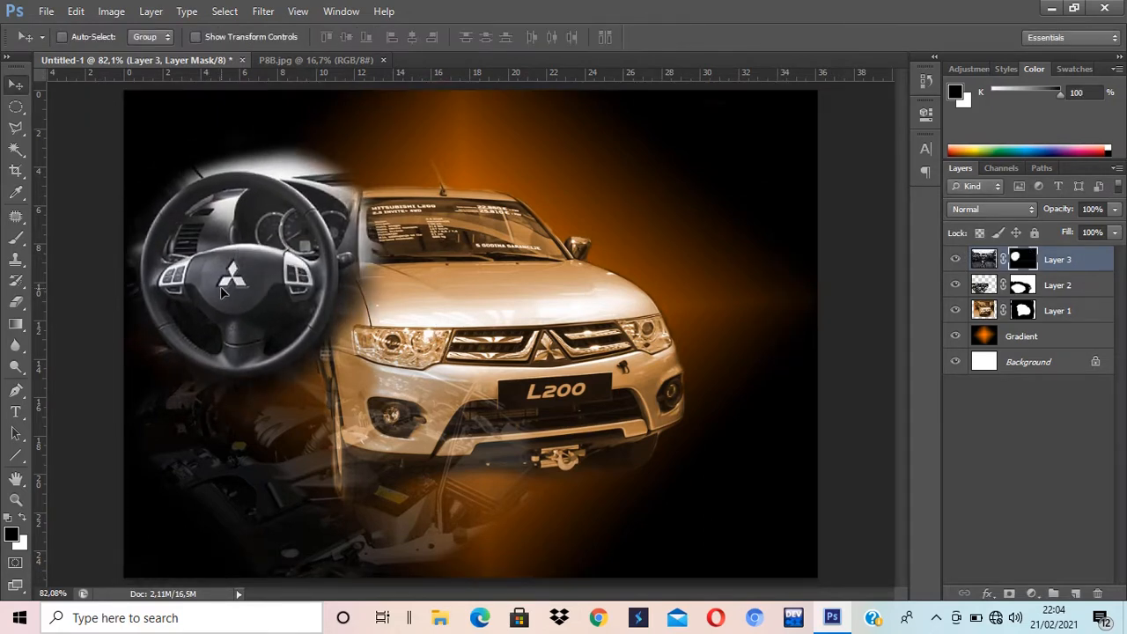
# Step: Lower Layer 3's opacity to 24% and shift the steering wheel down slightly
pyautogui.click(1114, 210)
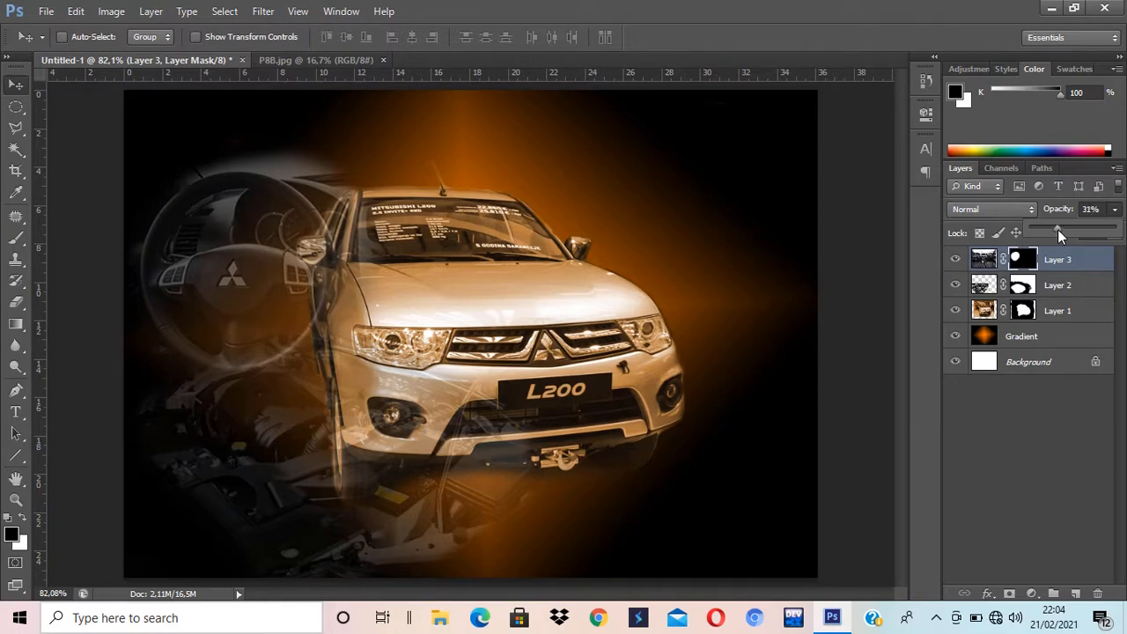
pyautogui.moveTo(1057, 228); pyautogui.dragTo(1050, 231)
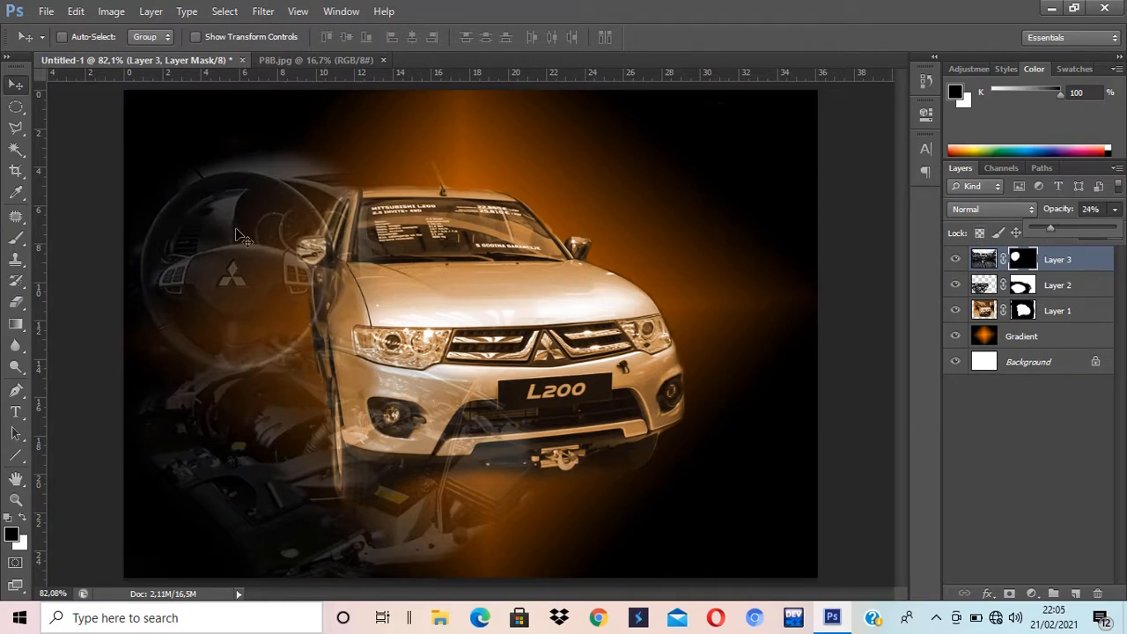
pyautogui.moveTo(236, 230); pyautogui.dragTo(240, 257)
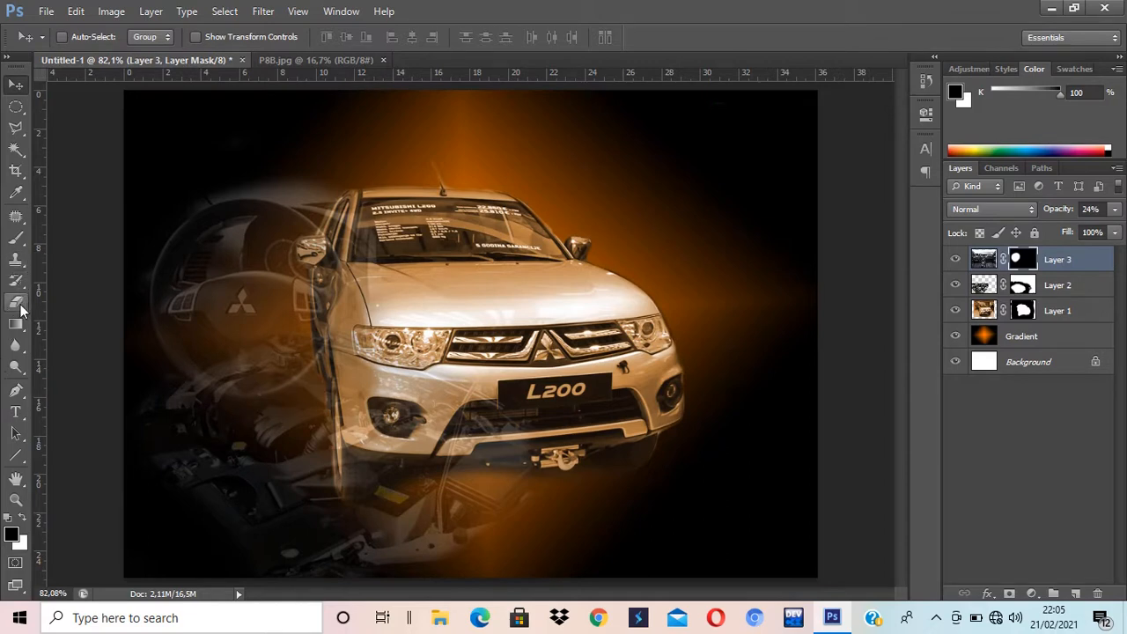
# Step: Brush away the haze above the steering wheel on the mask, then move it up and left
pyautogui.click(16, 238)
pyautogui.moveTo(266, 156)
pyautogui.mouseDown()
pyautogui.moveTo(347, 176)
pyautogui.moveTo(190, 177)
pyautogui.moveTo(257, 168)
pyautogui.mouseUp()
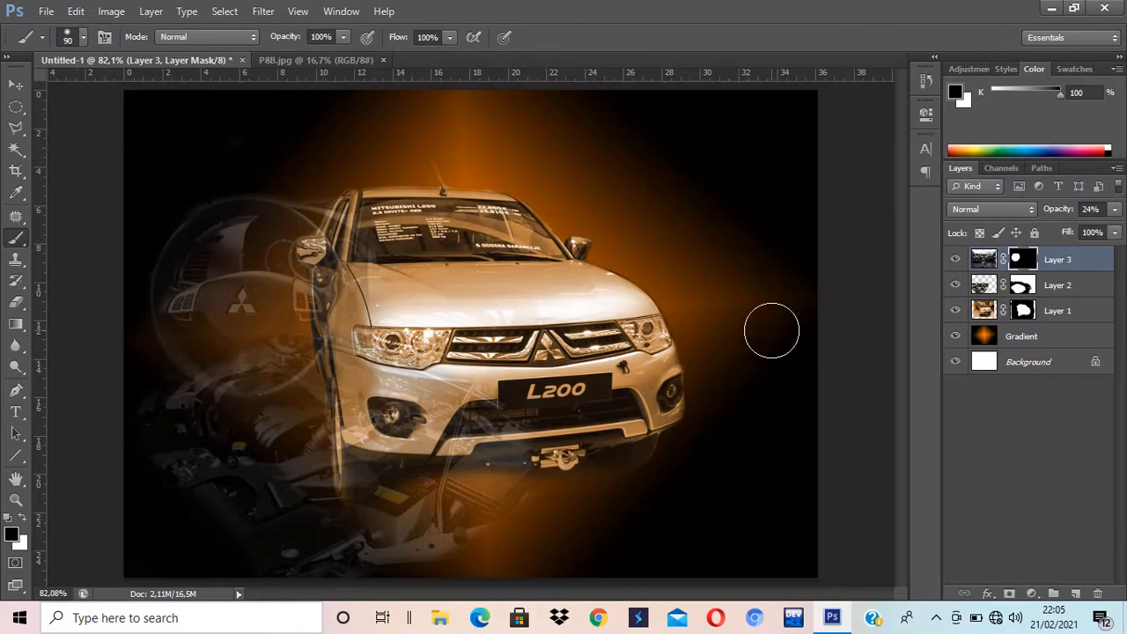
pyautogui.press('v')
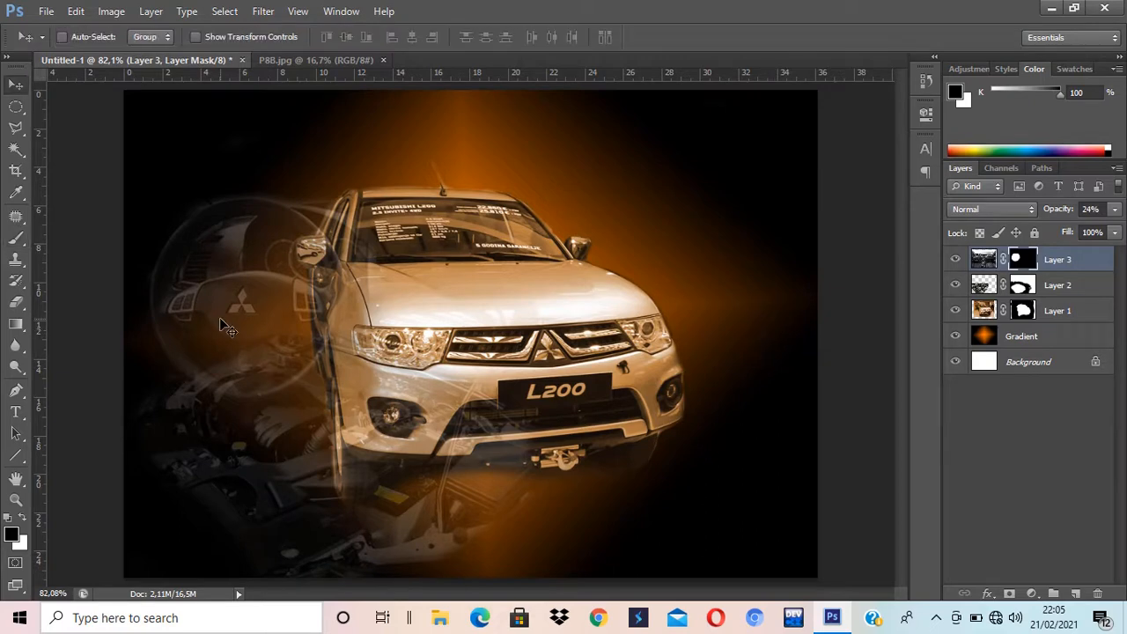
pyautogui.moveTo(249, 324)
pyautogui.mouseDown()
pyautogui.moveTo(236, 247)
pyautogui.moveTo(232, 309)
pyautogui.moveTo(231, 274)
pyautogui.mouseUp()
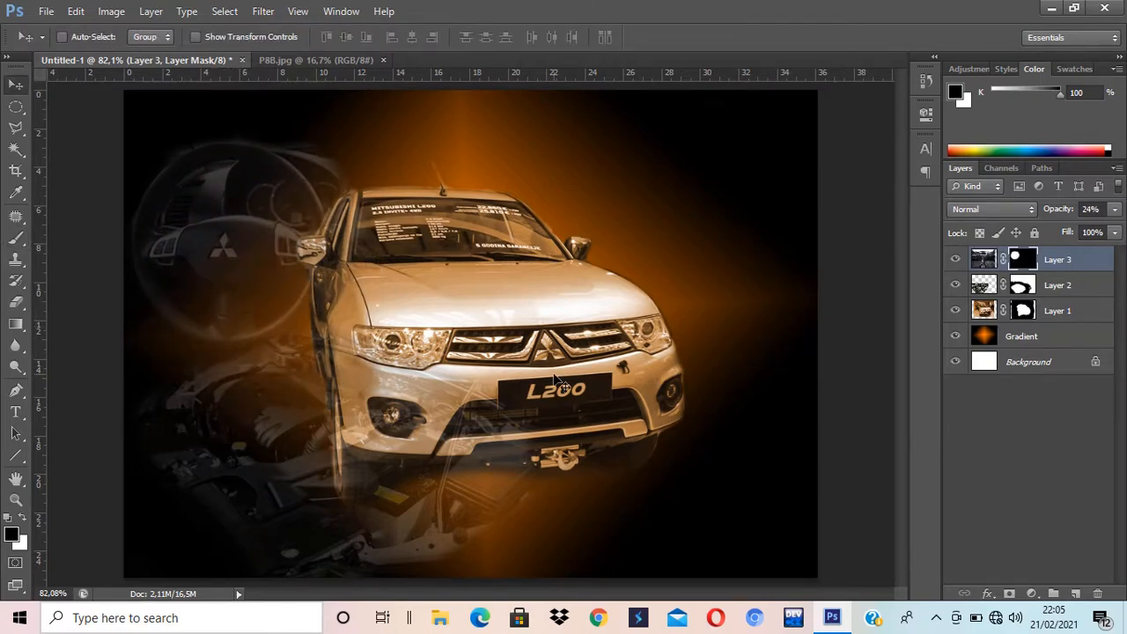
# Step: Drag the P8B.jpg car photo into the composite as a new layer and close its window
pyautogui.moveTo(293, 61); pyautogui.dragTo(488, 136)
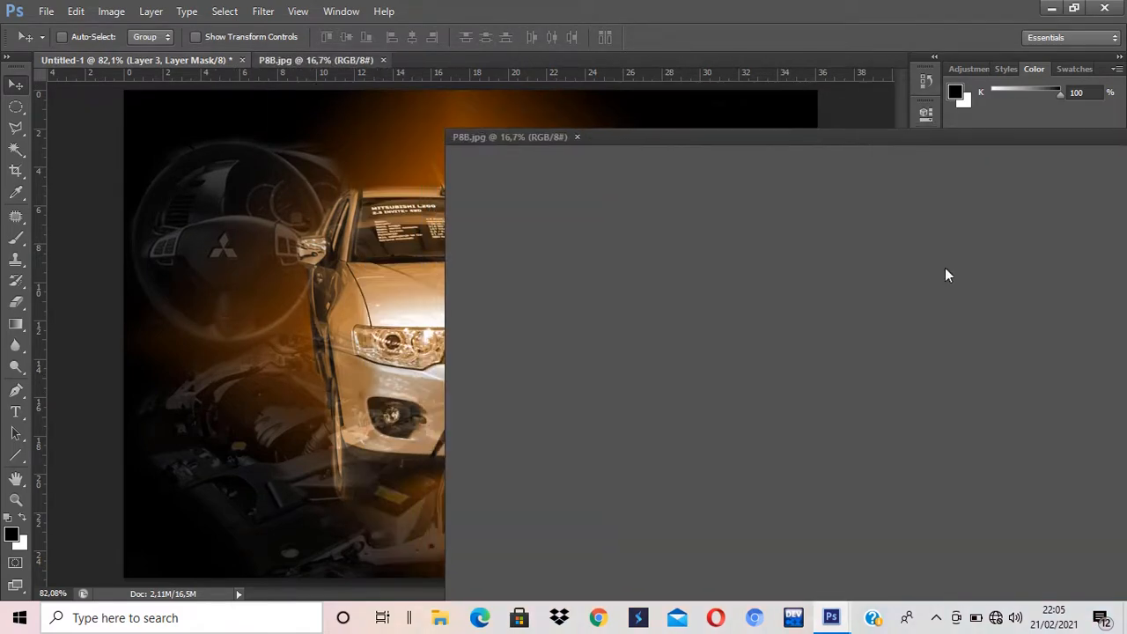
pyautogui.moveTo(774, 333); pyautogui.dragTo(300, 343)
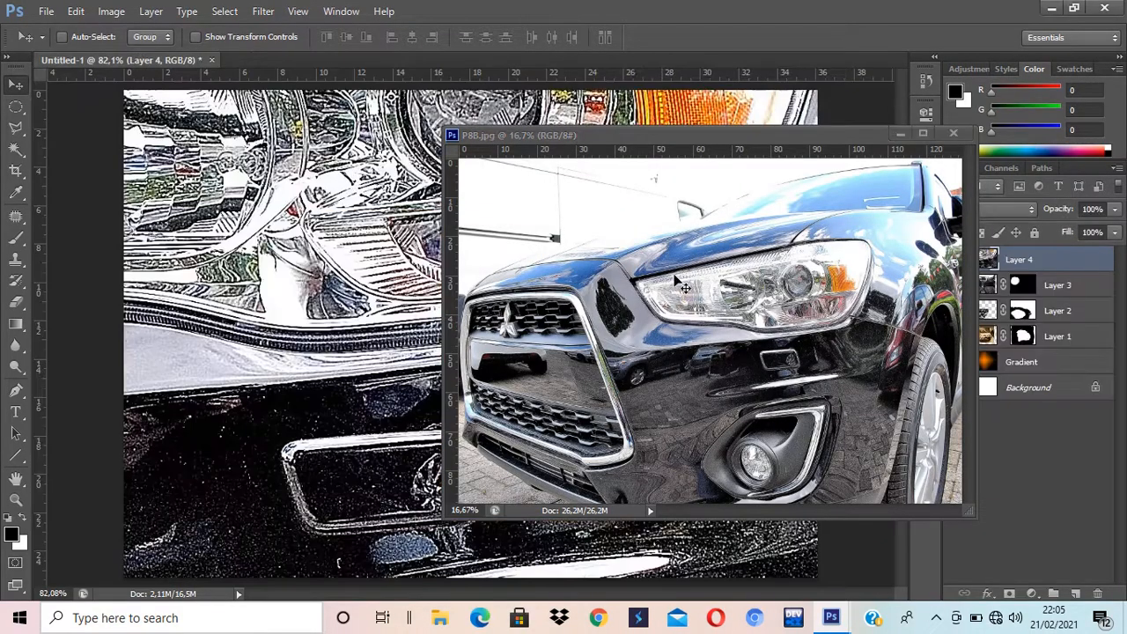
pyautogui.click(954, 133)
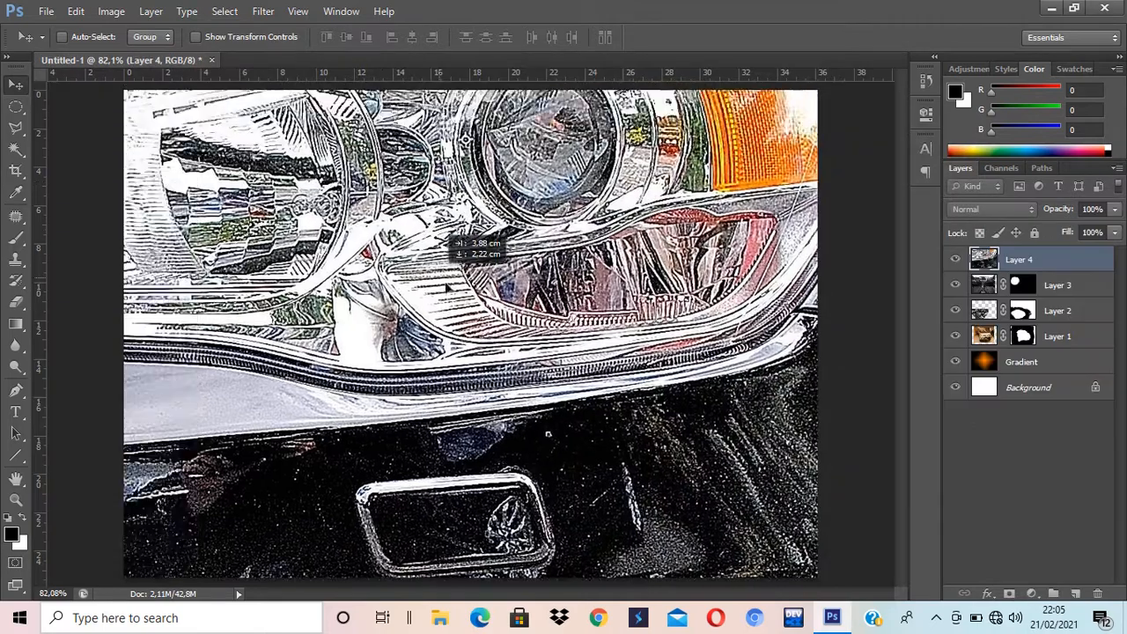
# Step: Shrink the black car photo to about 14% and place it at the lower right
pyautogui.hotkey('ctrl', 't')
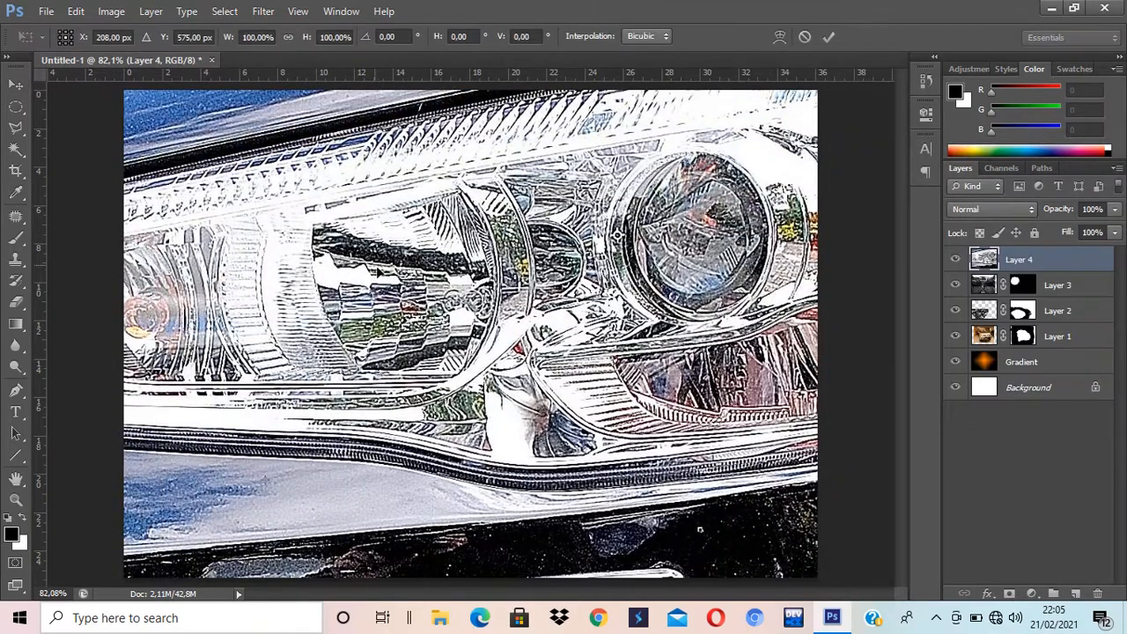
pyautogui.moveTo(563, 352); pyautogui.dragTo(346, 128)
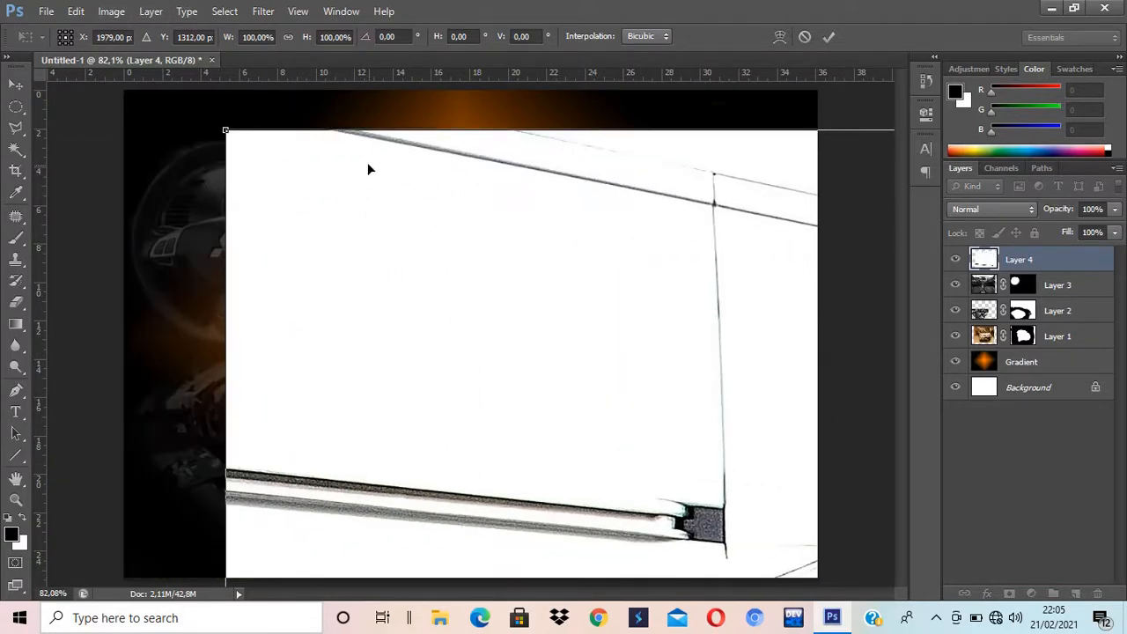
pyautogui.moveTo(227, 139); pyautogui.dragTo(404, 317)
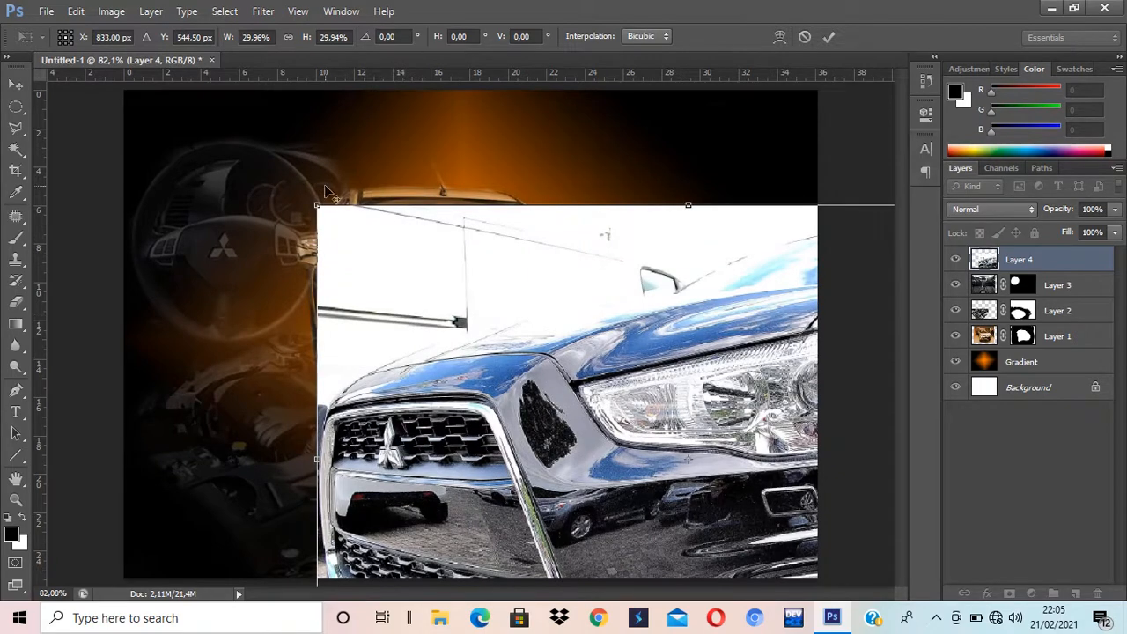
pyautogui.moveTo(318, 207); pyautogui.dragTo(500, 314)
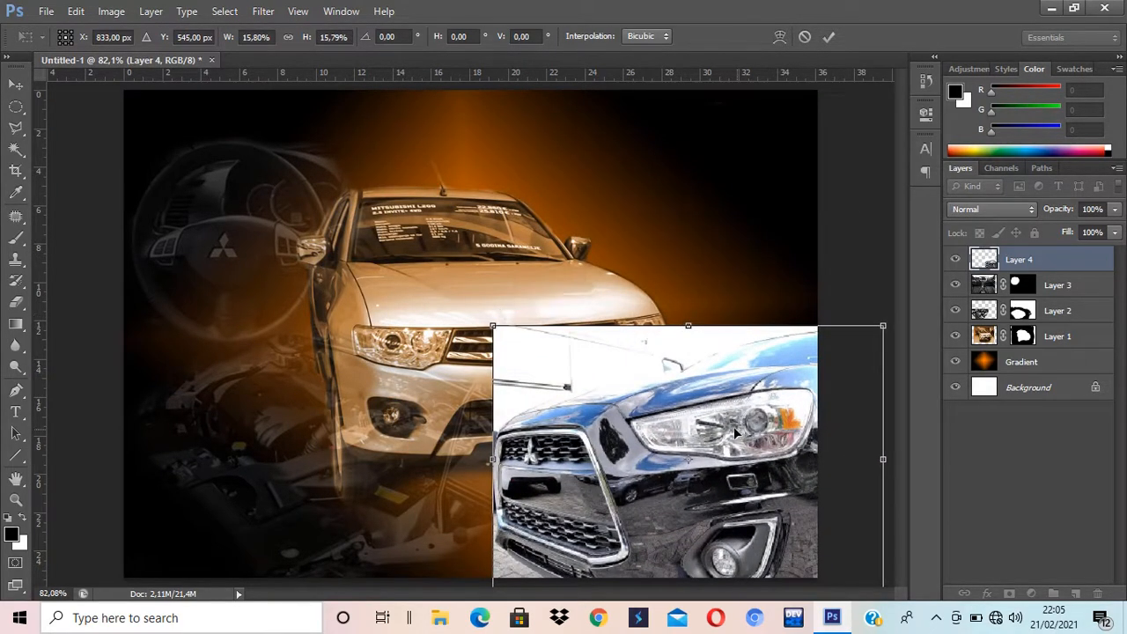
pyautogui.moveTo(753, 436); pyautogui.dragTo(678, 373)
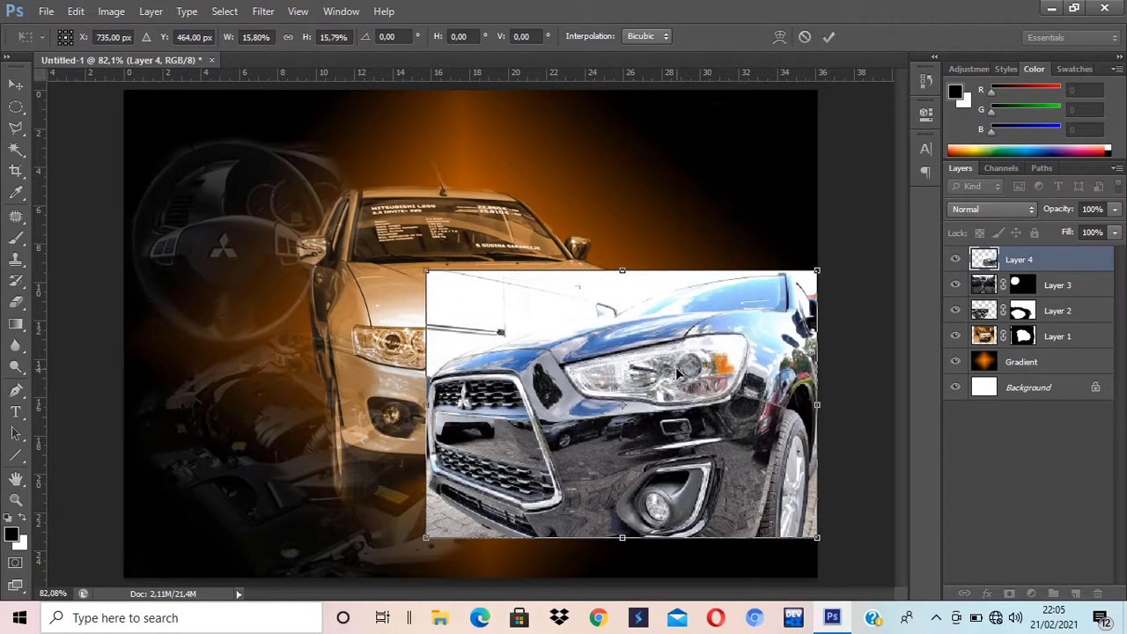
pyautogui.press('Return')
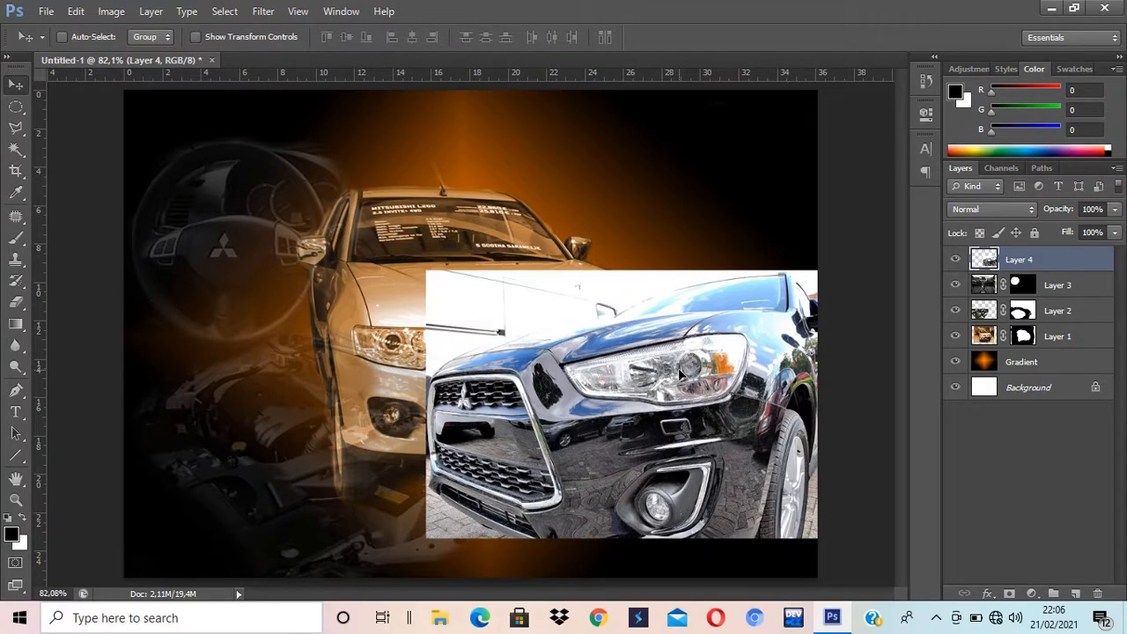
# Step: Enlarge the car photo to about 113% and nudge it slightly higher
pyautogui.hotkey('ctrl', 't')
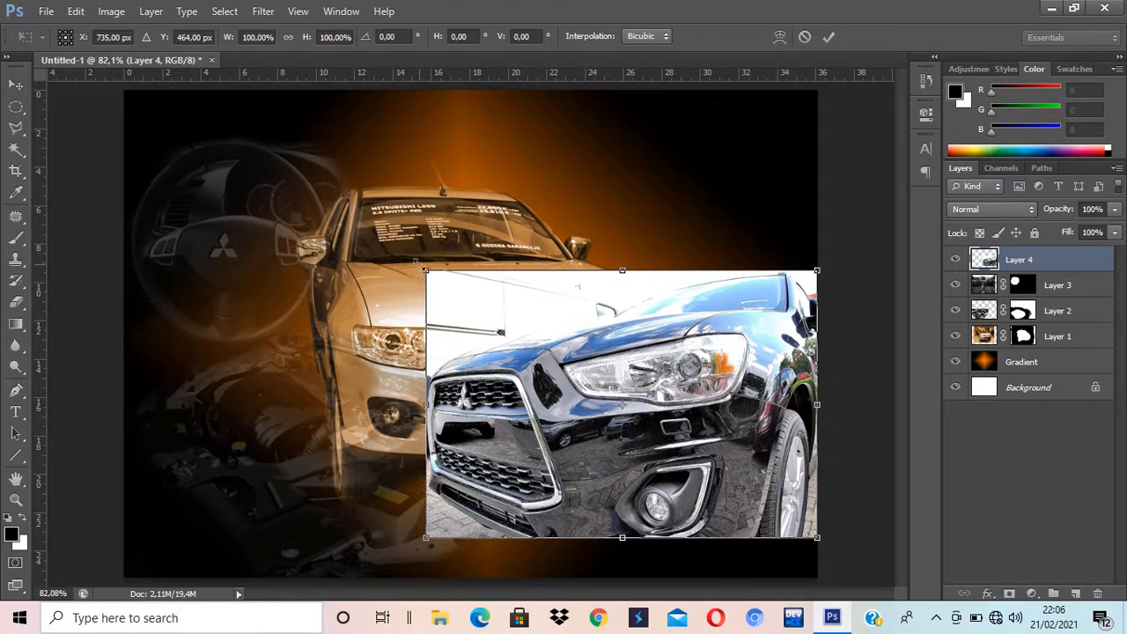
pyautogui.moveTo(417, 265); pyautogui.dragTo(373, 234)
pyautogui.moveTo(588, 356)
pyautogui.mouseDown()
pyautogui.moveTo(599, 314)
pyautogui.moveTo(594, 350)
pyautogui.mouseUp()
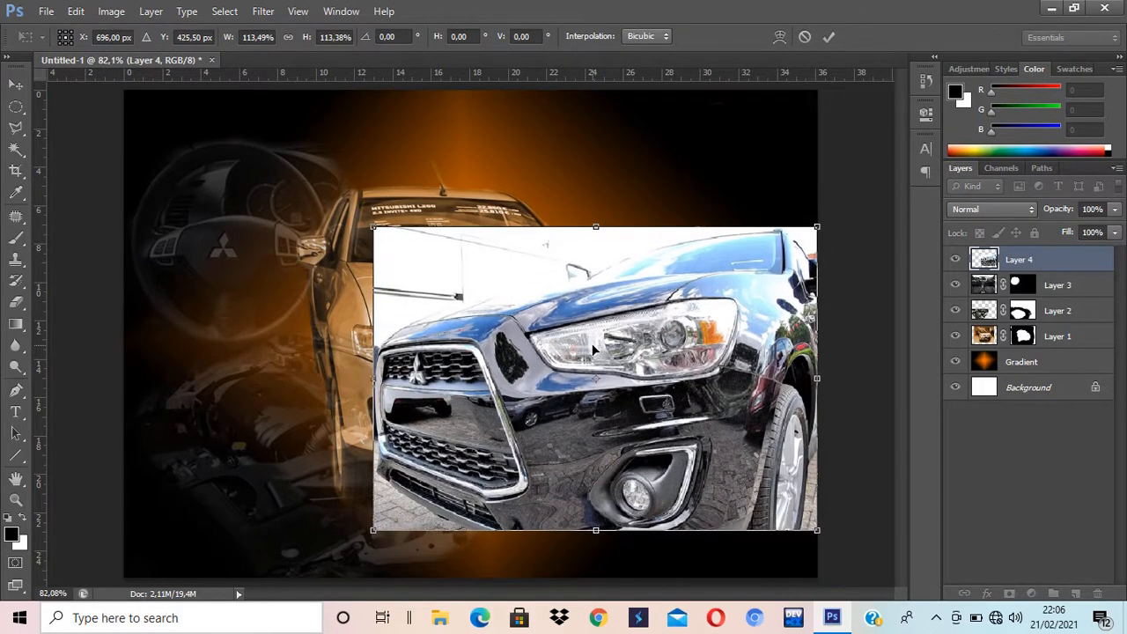
pyautogui.press('Return')
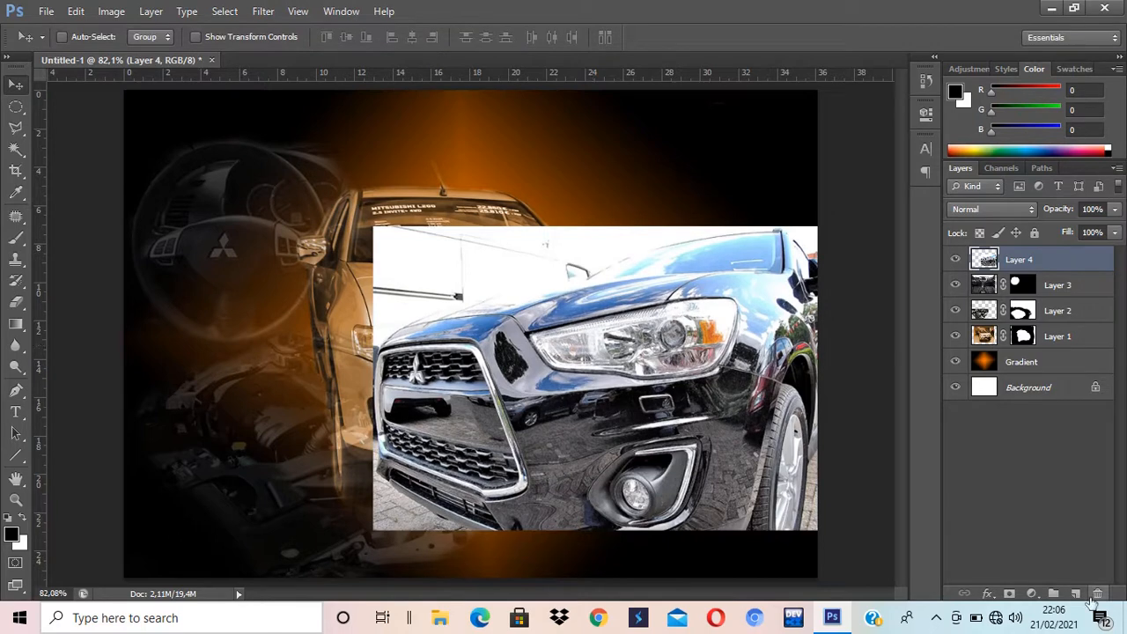
# Step: Mask Layer 4, brush away the car photo's hard top edge, and move it down-right
pyautogui.click(1010, 594)
pyautogui.press('b')
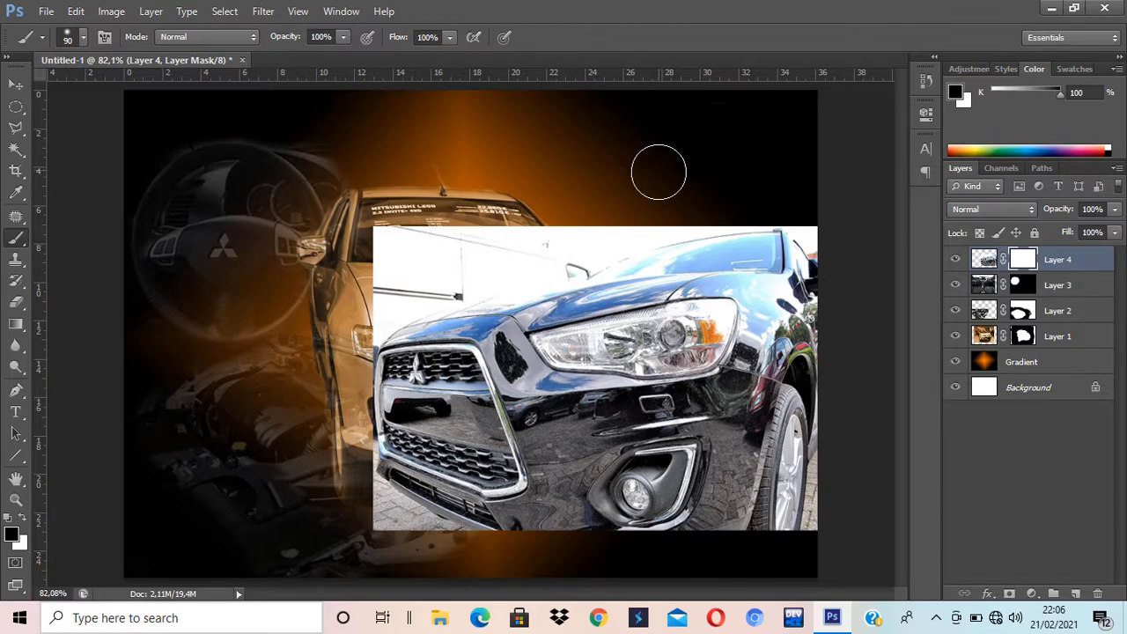
pyautogui.moveTo(620, 207)
pyautogui.mouseDown()
pyautogui.moveTo(327, 291)
pyautogui.moveTo(361, 232)
pyautogui.moveTo(420, 217)
pyautogui.moveTo(345, 309)
pyautogui.moveTo(536, 270)
pyautogui.moveTo(536, 239)
pyautogui.moveTo(591, 239)
pyautogui.moveTo(607, 223)
pyautogui.moveTo(752, 198)
pyautogui.moveTo(798, 198)
pyautogui.moveTo(851, 245)
pyautogui.moveTo(802, 215)
pyautogui.moveTo(738, 202)
pyautogui.moveTo(578, 238)
pyautogui.moveTo(501, 280)
pyautogui.moveTo(406, 307)
pyautogui.moveTo(359, 336)
pyautogui.moveTo(348, 378)
pyautogui.moveTo(360, 491)
pyautogui.moveTo(486, 563)
pyautogui.moveTo(388, 518)
pyautogui.moveTo(417, 536)
pyautogui.moveTo(519, 554)
pyautogui.moveTo(757, 555)
pyautogui.moveTo(817, 533)
pyautogui.moveTo(850, 460)
pyautogui.moveTo(832, 528)
pyautogui.moveTo(854, 422)
pyautogui.moveTo(844, 475)
pyautogui.mouseUp()
pyautogui.click(25, 85)
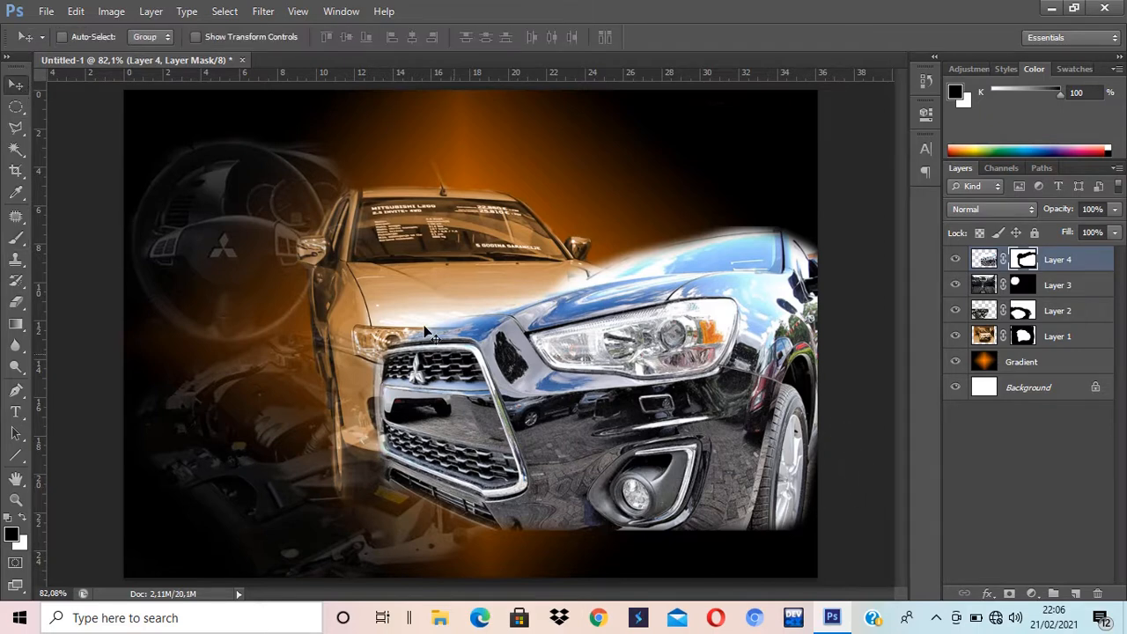
pyautogui.moveTo(615, 420); pyautogui.dragTo(625, 468)
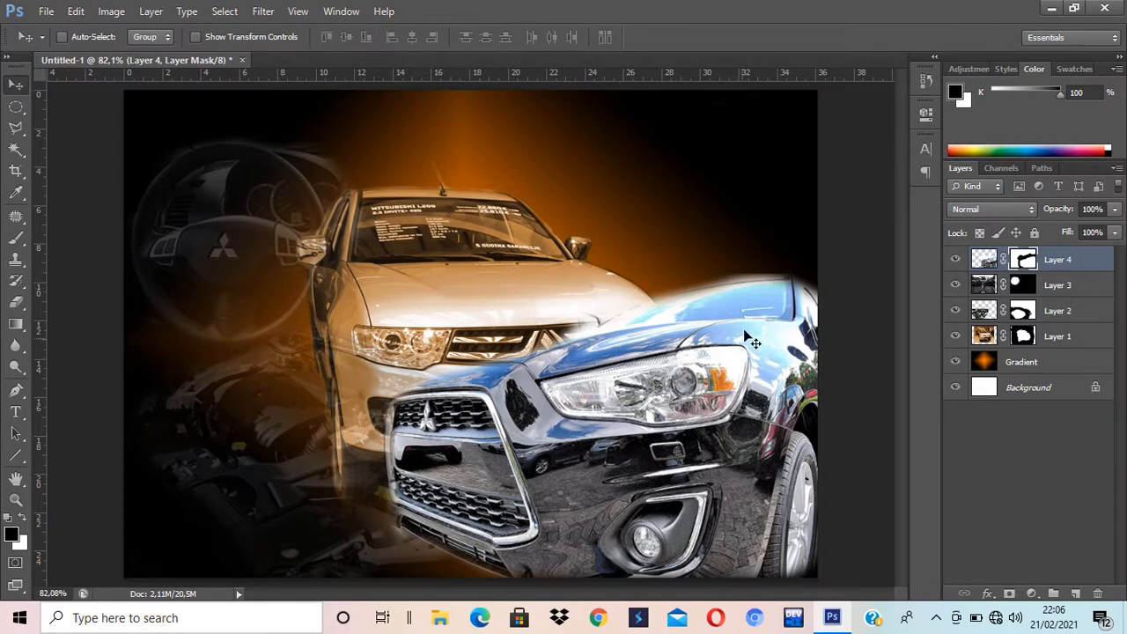
# Step: Colorize the black car photo with Hue 40, Saturation 36, Lightness -41
pyautogui.click(983, 260)
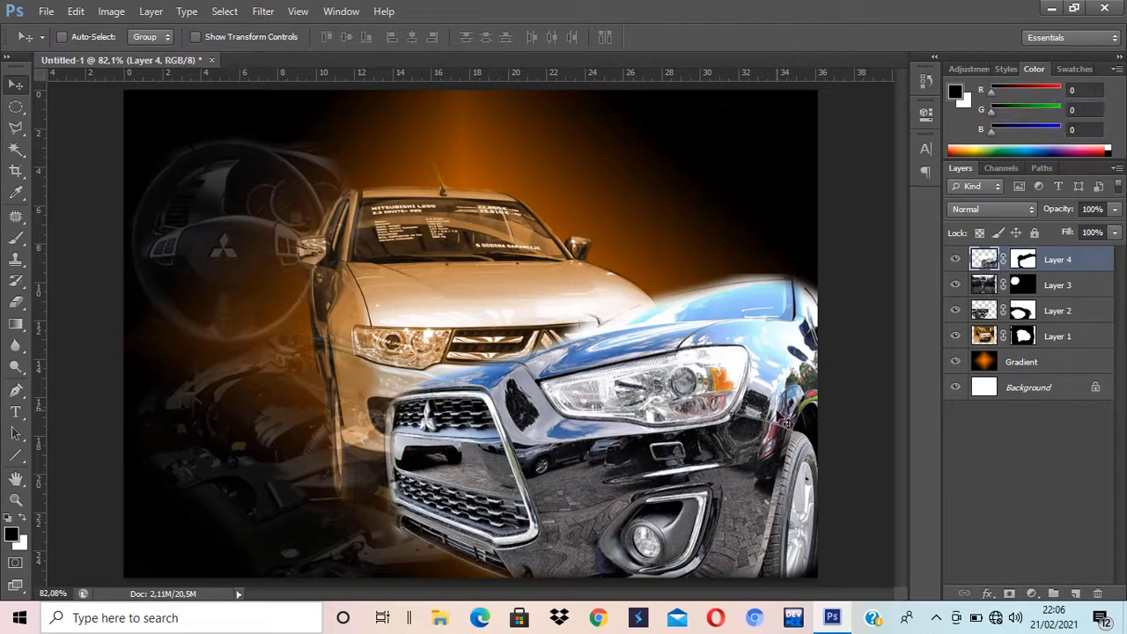
pyautogui.hotkey('ctrl', 'u')
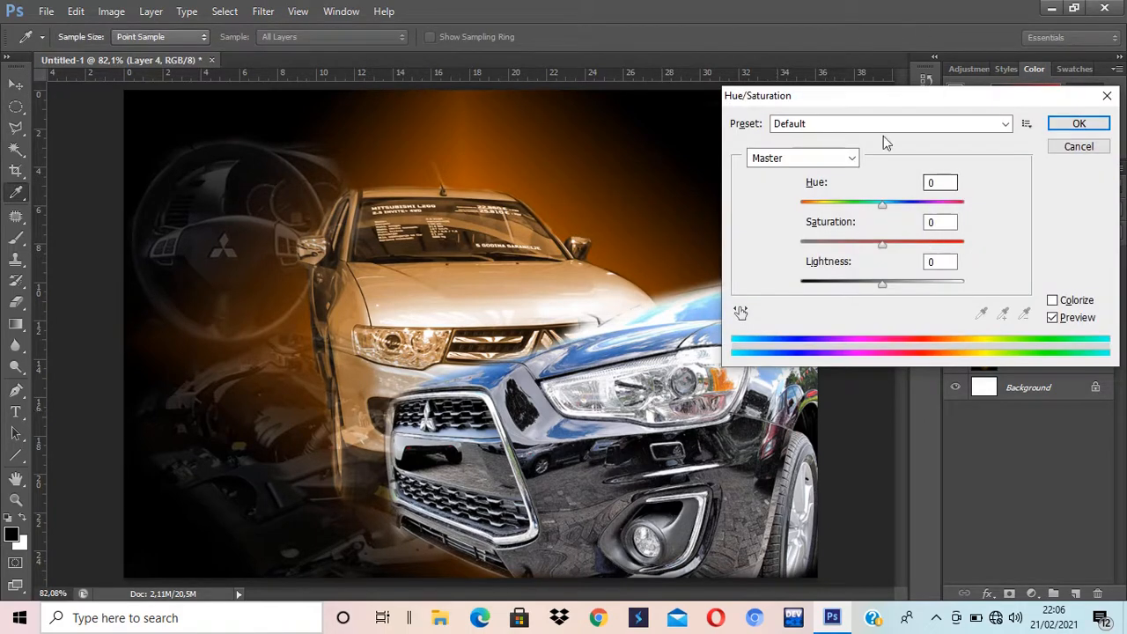
pyautogui.click(1063, 303)
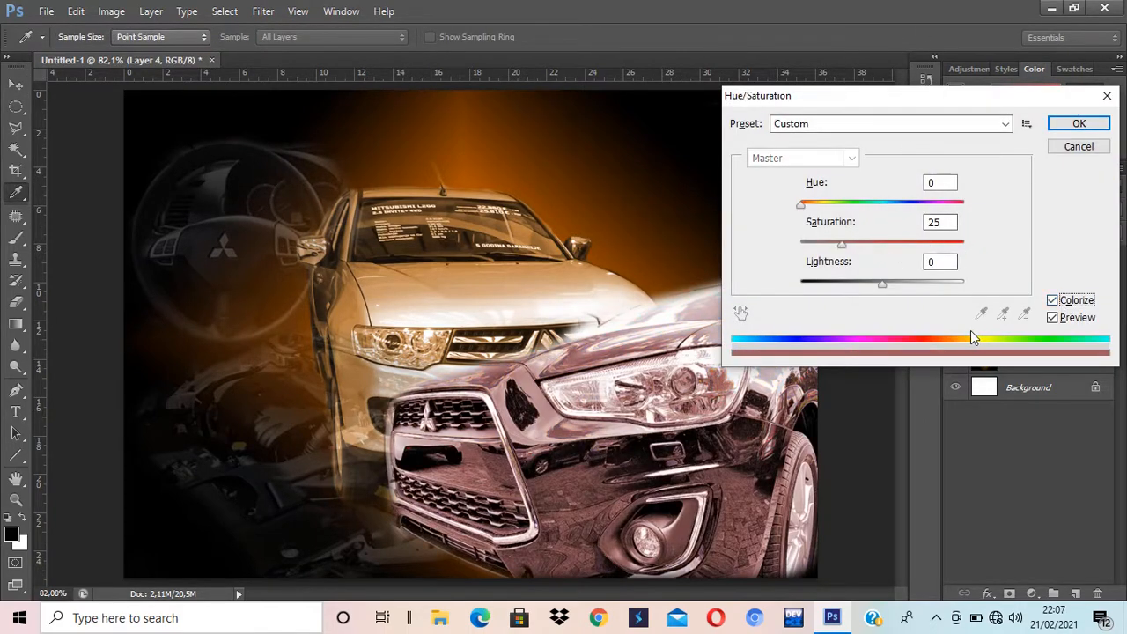
pyautogui.moveTo(803, 208); pyautogui.dragTo(825, 209)
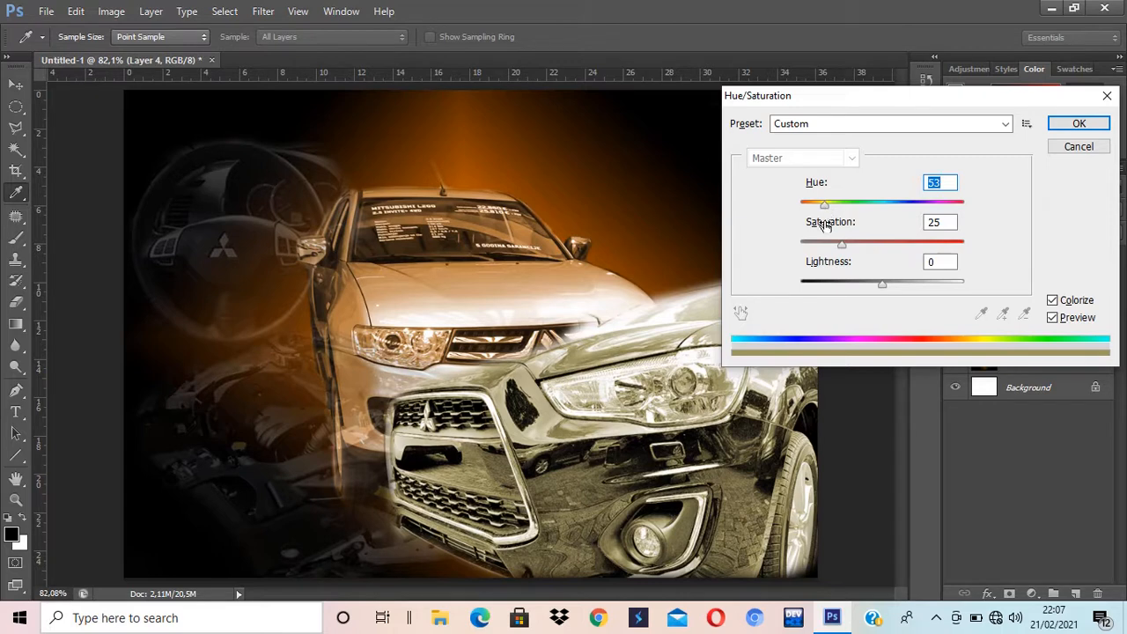
pyautogui.moveTo(824, 205); pyautogui.dragTo(818, 206)
pyautogui.moveTo(887, 289); pyautogui.dragTo(851, 294)
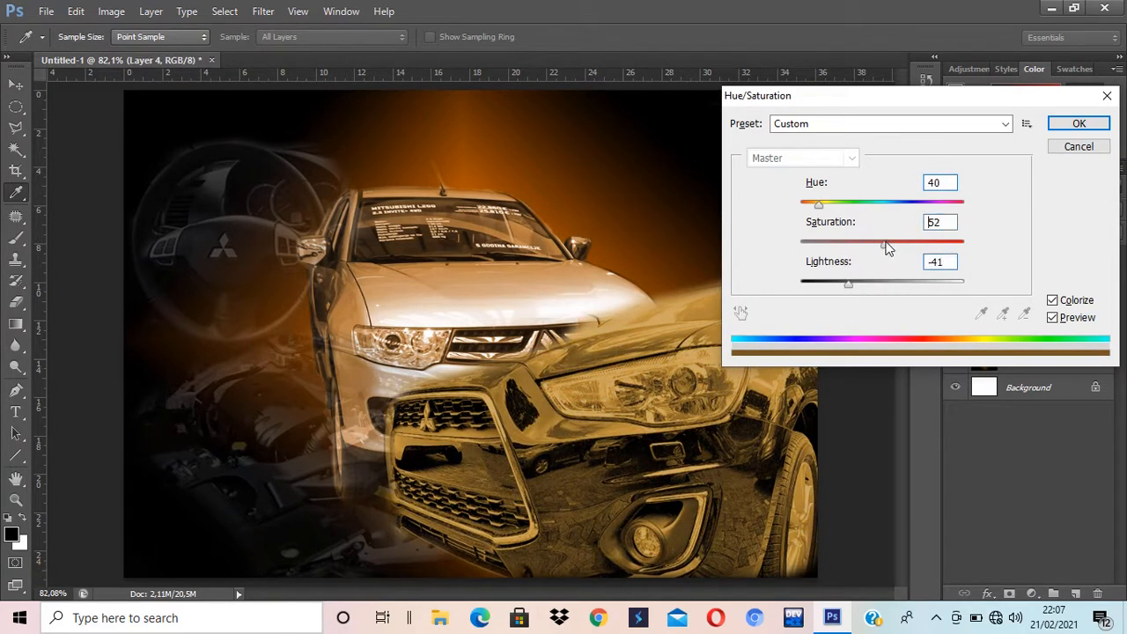
pyautogui.click(1078, 123)
# Step: Drop Layer 4's opacity to 19% and nudge the faded car photo up slightly
pyautogui.click(1114, 210)
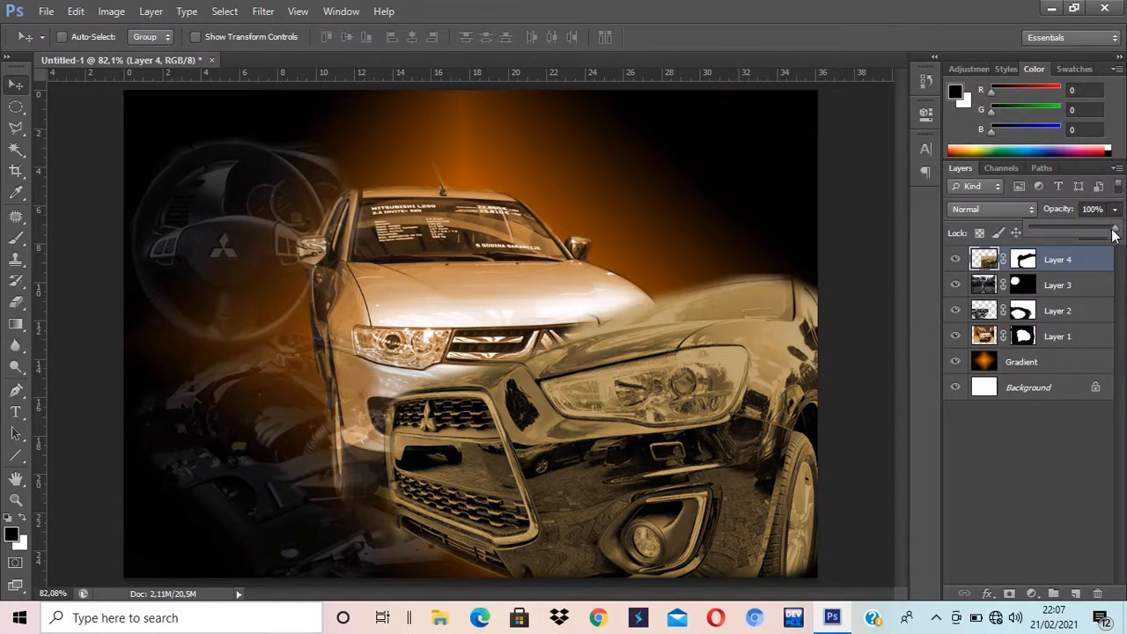
pyautogui.moveTo(1071, 240); pyautogui.dragTo(1054, 240)
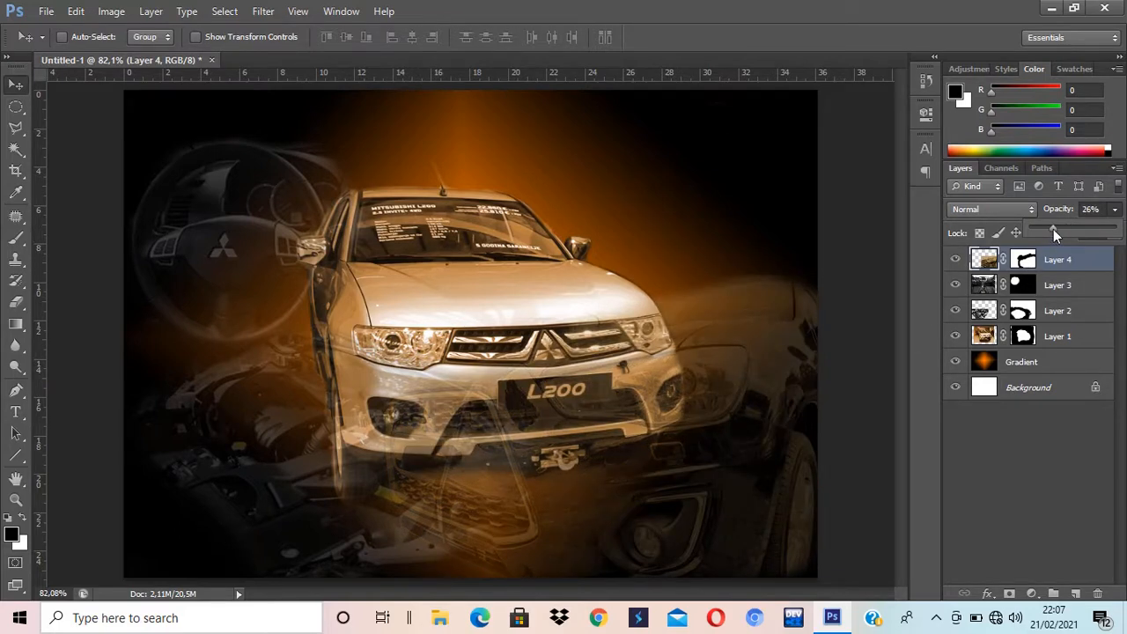
pyautogui.moveTo(1053, 229); pyautogui.dragTo(1045, 227)
pyautogui.click(775, 490)
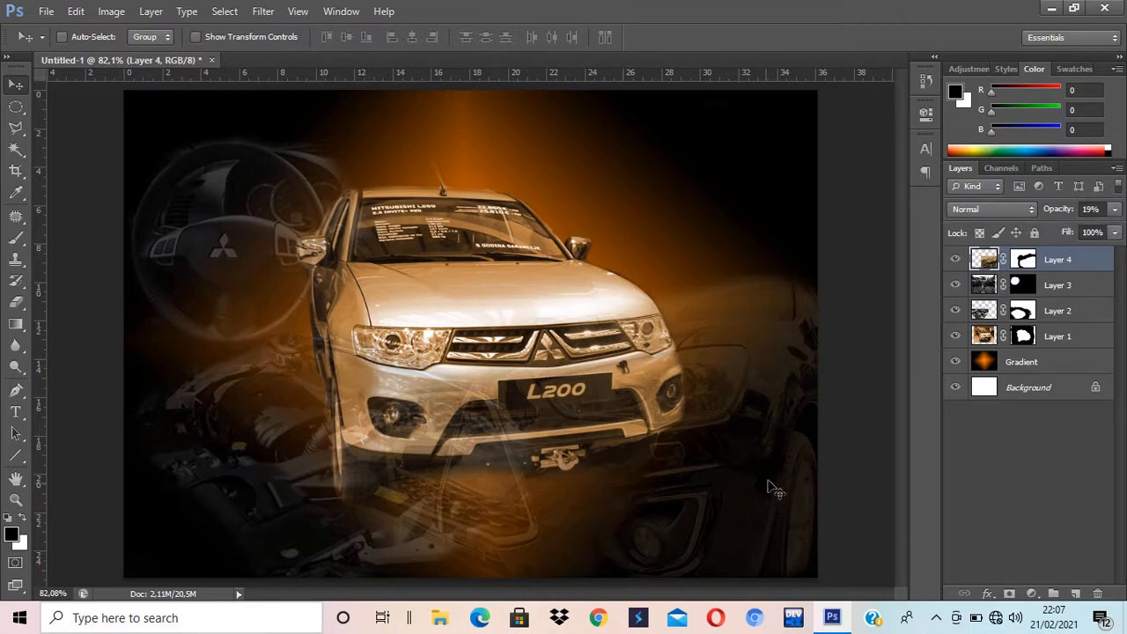
pyautogui.moveTo(774, 491); pyautogui.dragTo(751, 475)
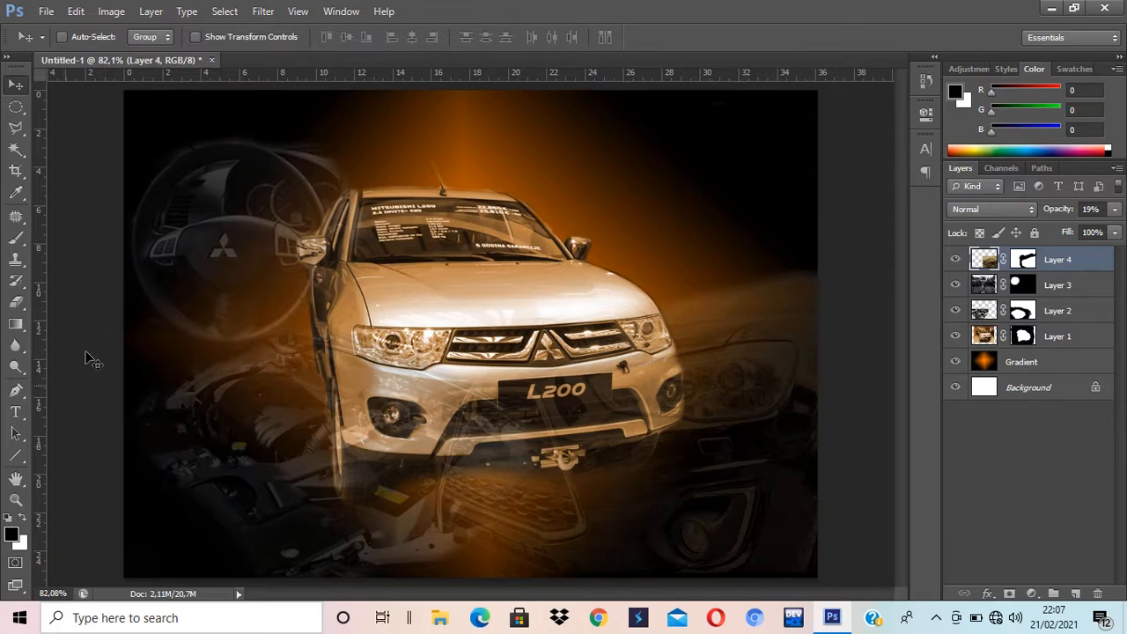
# Step: Type the title 'P4jer0 Sport' above the L200 and move it toward the upper right
pyautogui.press('v')
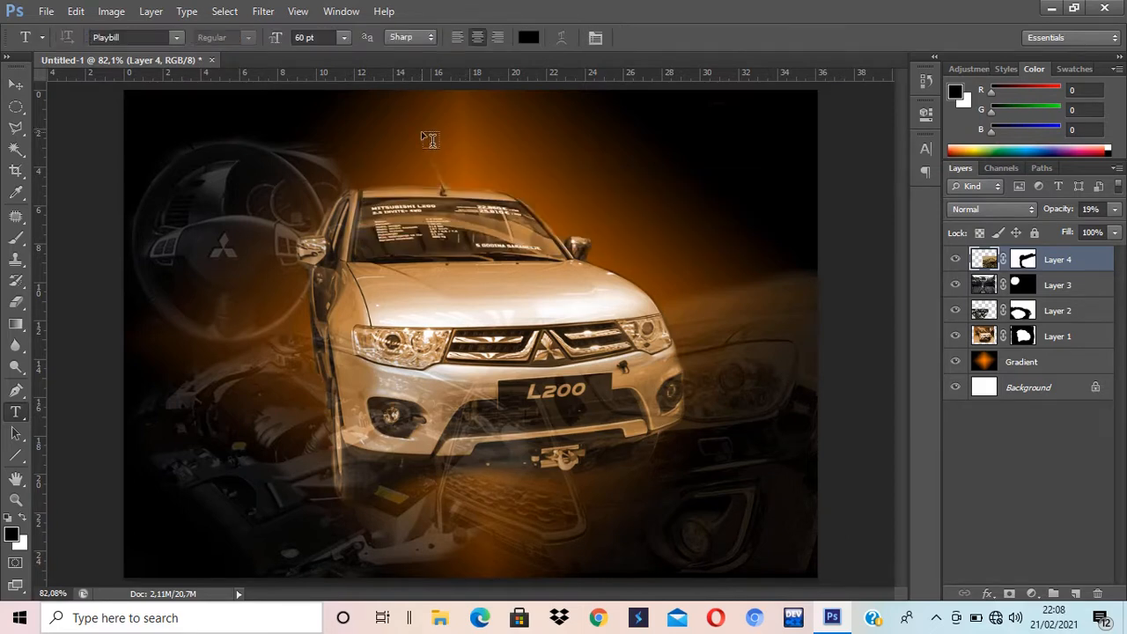
pyautogui.click(422, 134)
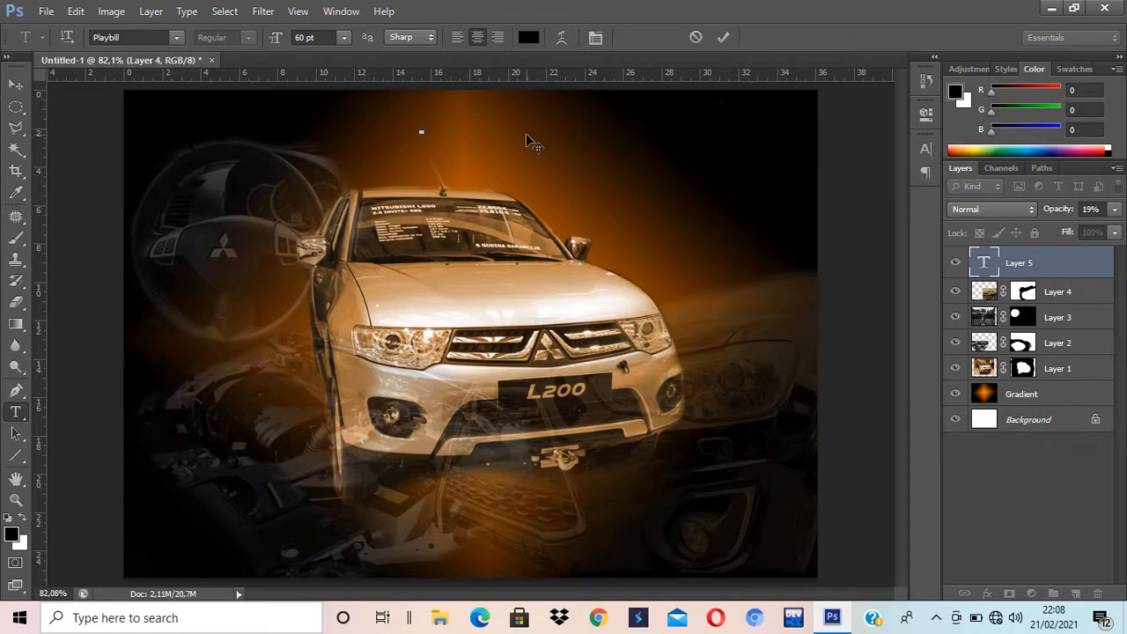
pyautogui.write('P4jer0 S')
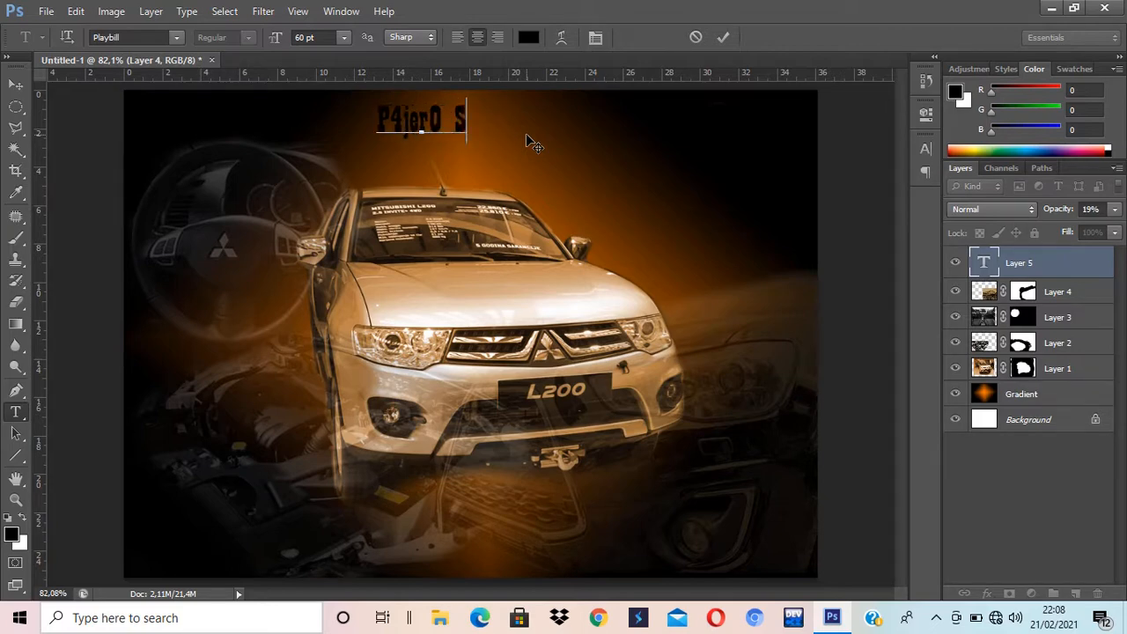
pyautogui.write('po')
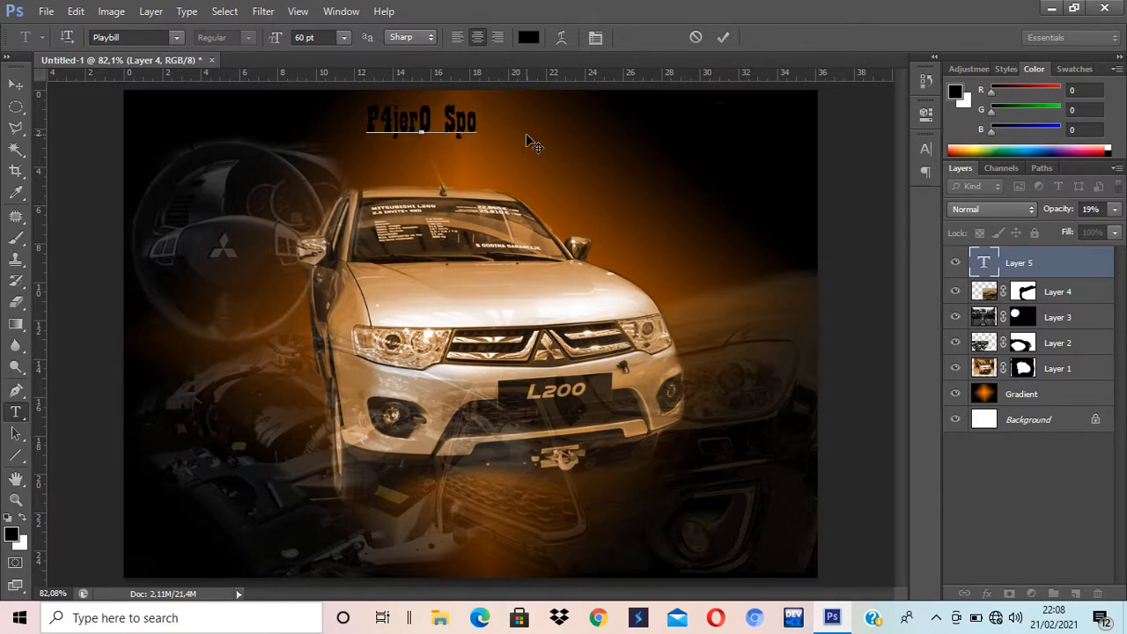
pyautogui.write('rt')
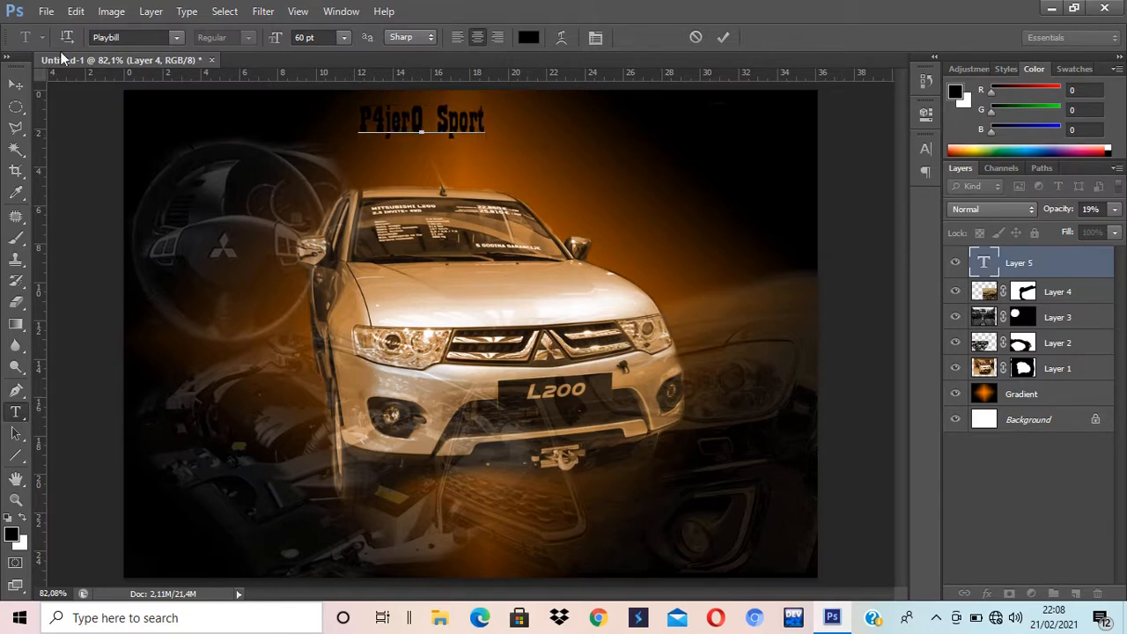
pyautogui.click(15, 85)
pyautogui.moveTo(414, 141); pyautogui.dragTo(724, 158)
# Step: Delete the stray empty text layer, Layer 5
pyautogui.press('t')
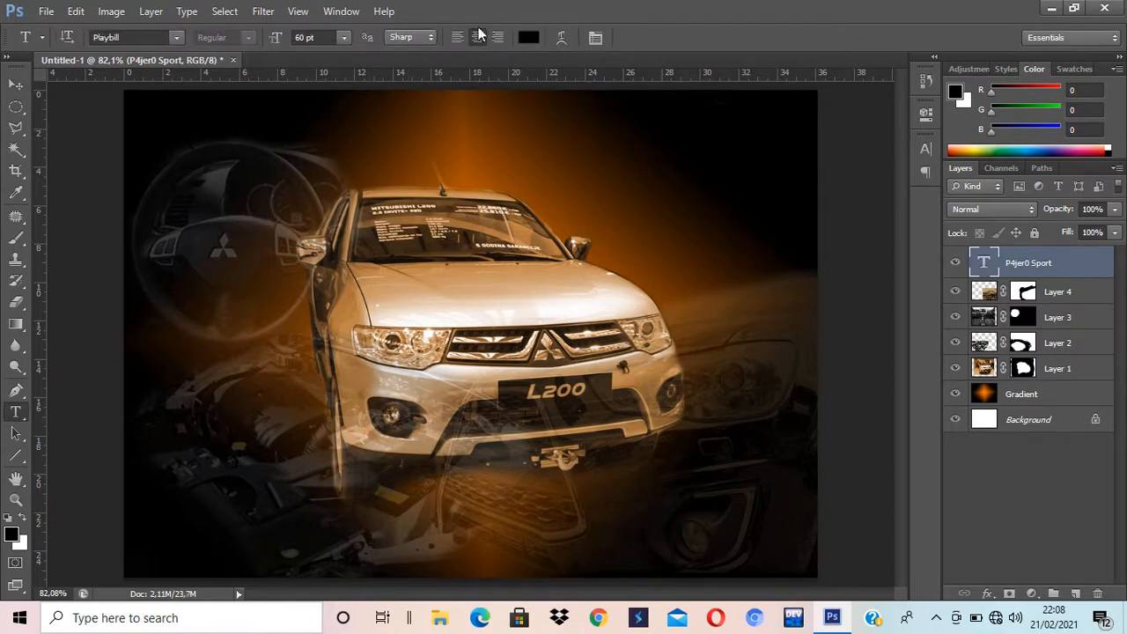
pyautogui.click(685, 126)
pyautogui.click(1068, 274)
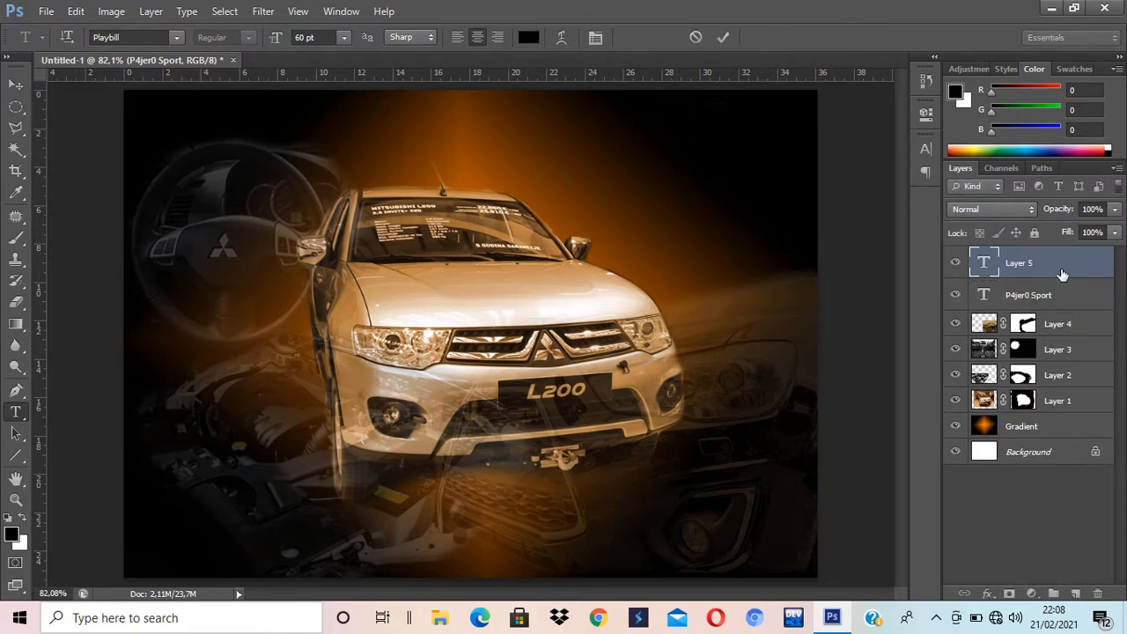
pyautogui.click(1096, 593)
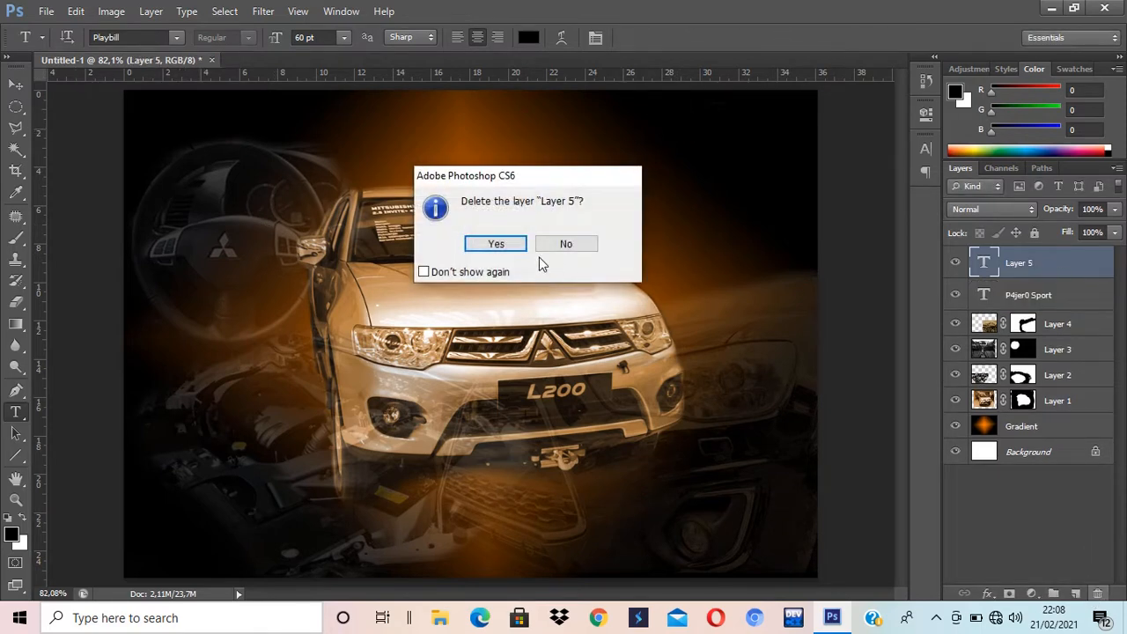
pyautogui.click(496, 246)
# Step: Bring the P4jer0 Sport title back near the top and recolour its text white
pyautogui.press('v')
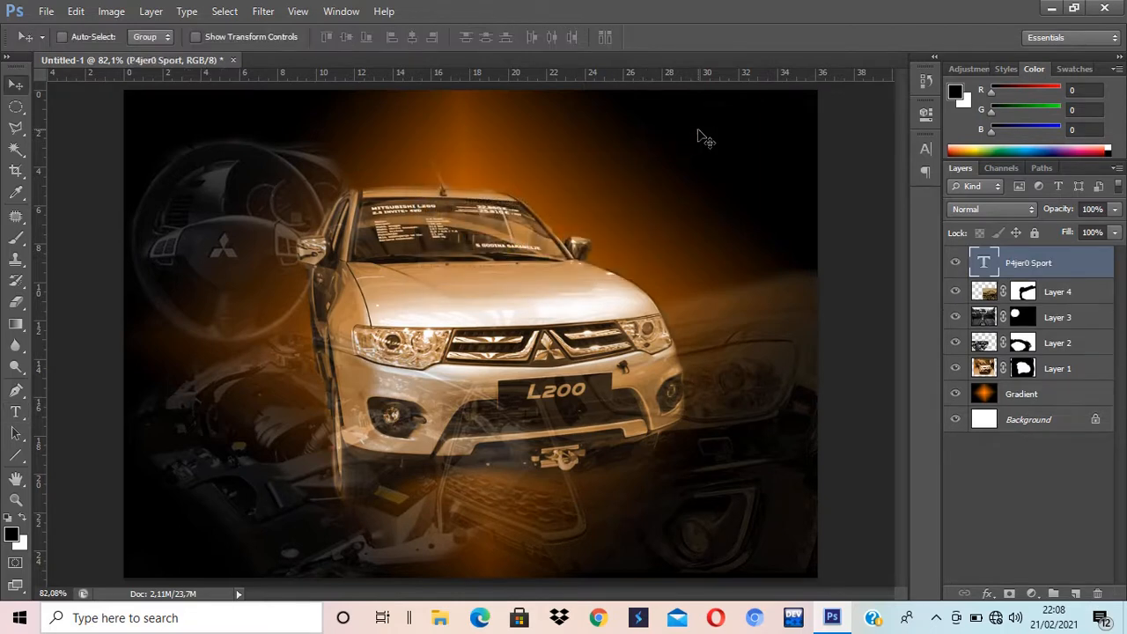
pyautogui.moveTo(700, 134); pyautogui.dragTo(540, 155)
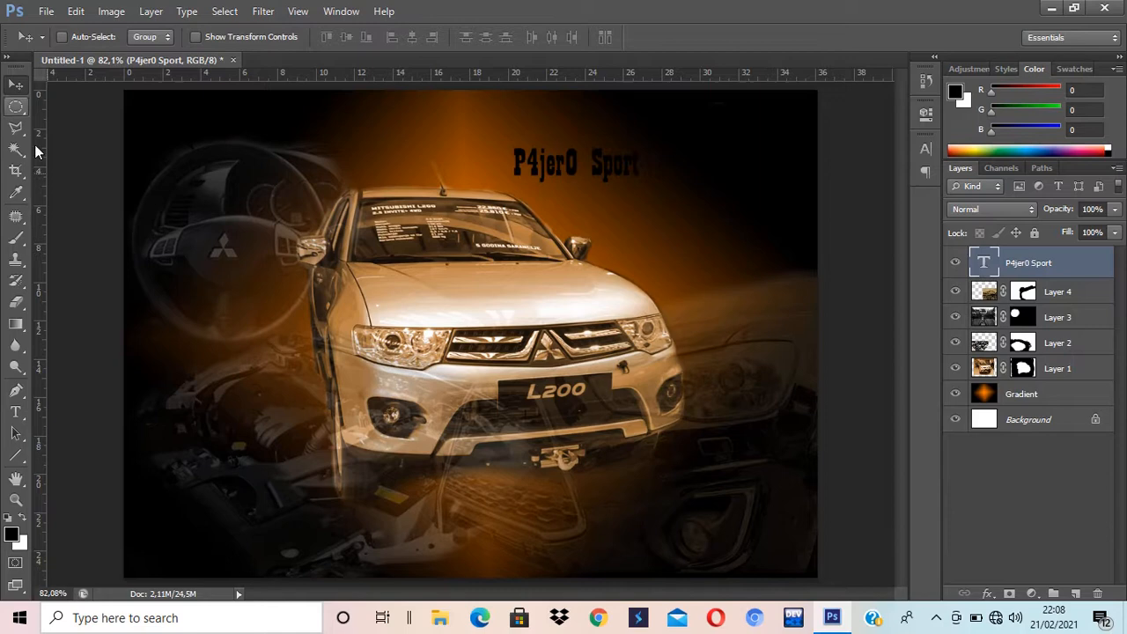
pyautogui.click(16, 411)
pyautogui.click(555, 161)
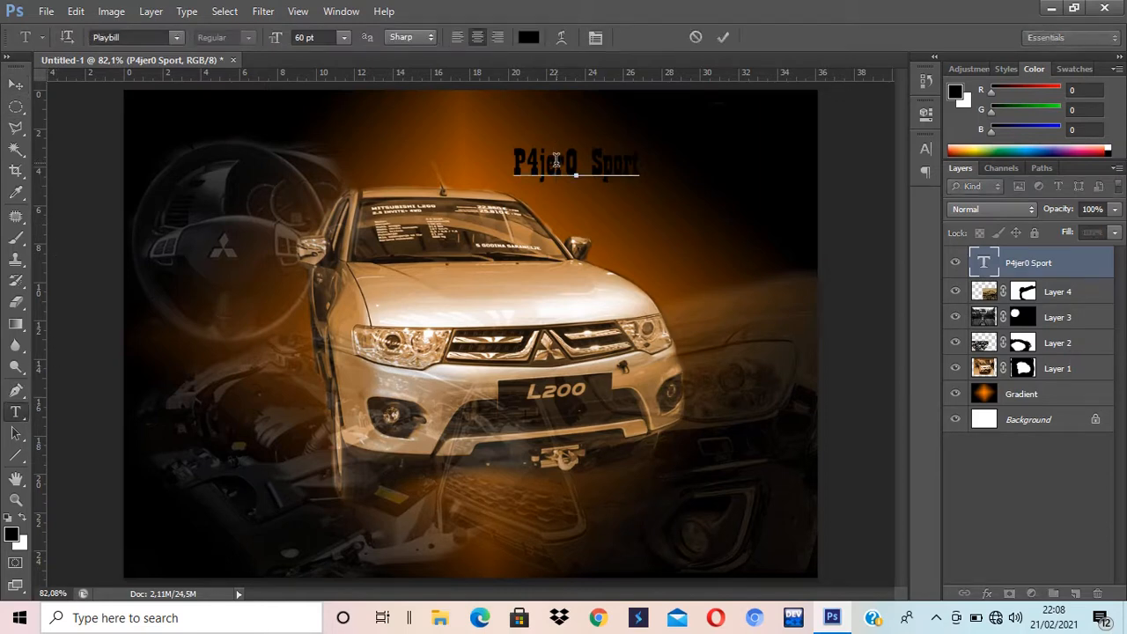
pyautogui.hotkey('ctrl', 'a')
pyautogui.click(527, 40)
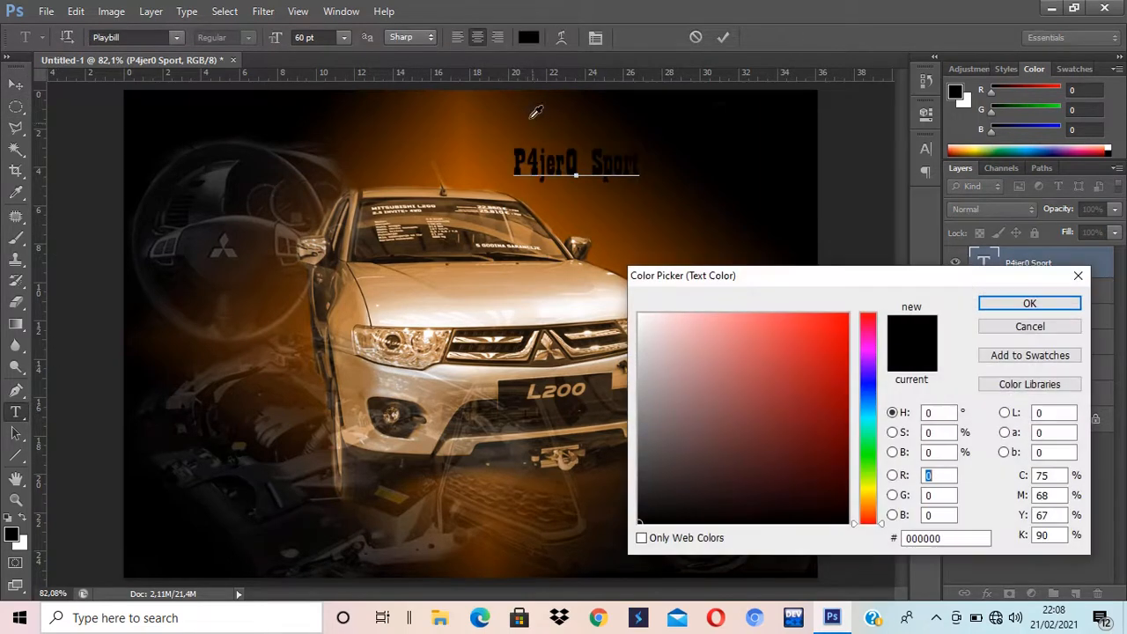
pyautogui.moveTo(769, 344); pyautogui.dragTo(623, 306)
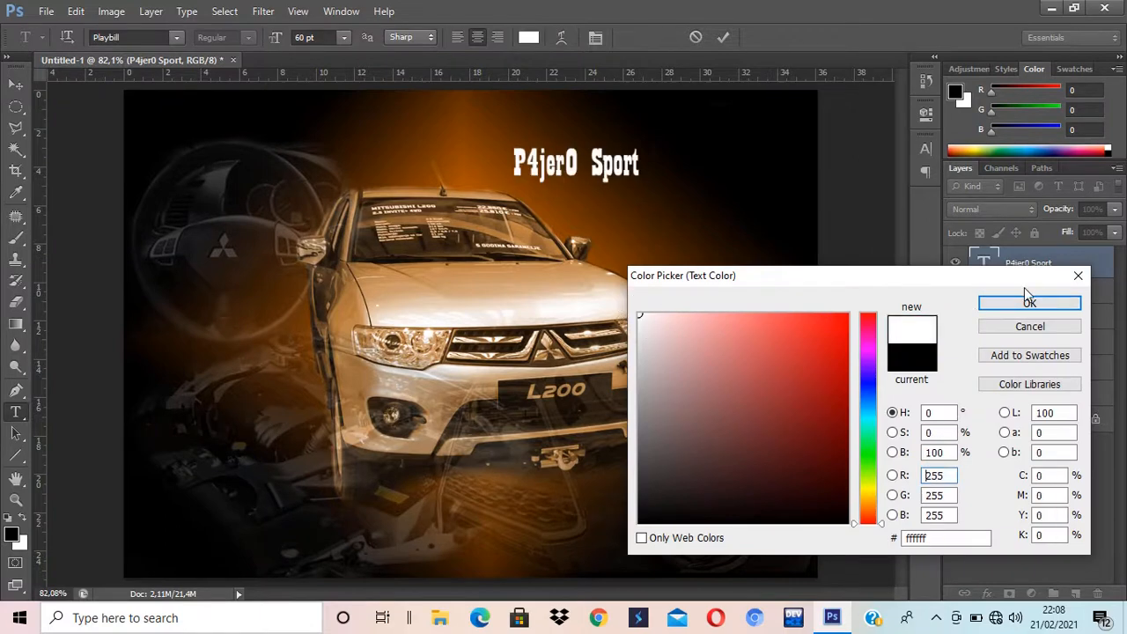
pyautogui.click(1029, 303)
pyautogui.click(16, 84)
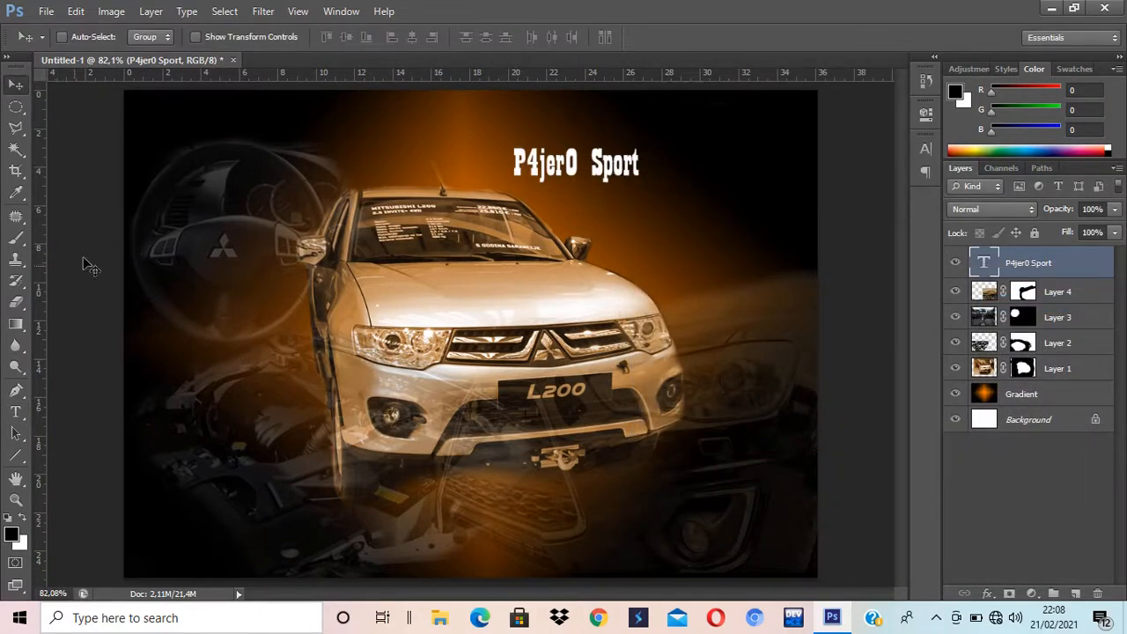
# Step: Set the title to 72 pt and shift it slightly to the right
pyautogui.click(16, 411)
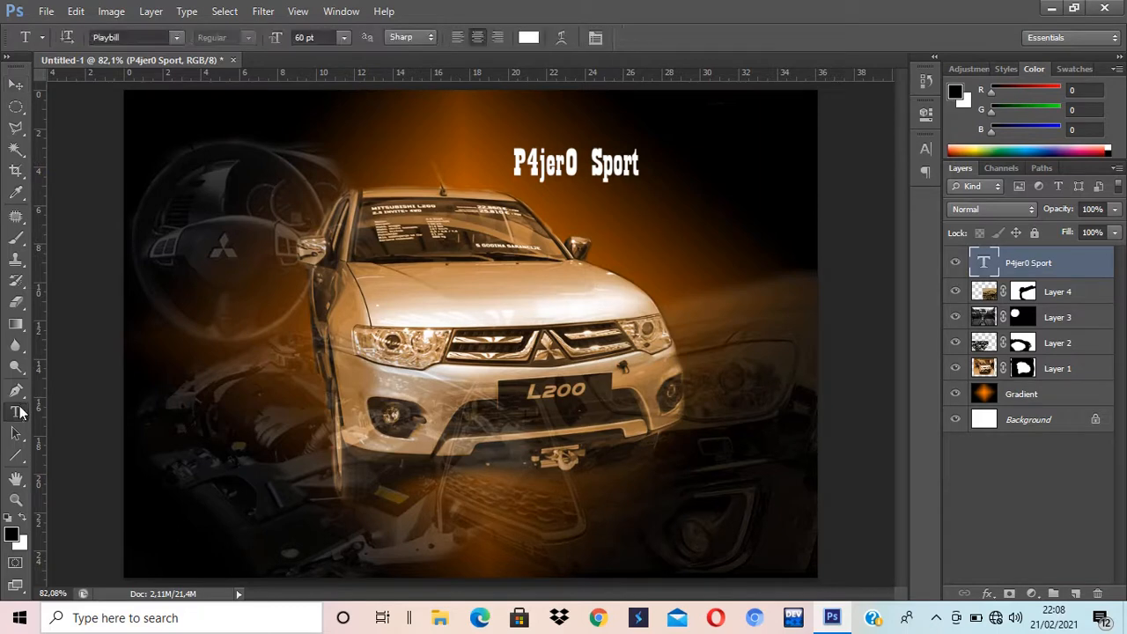
pyautogui.click(345, 41)
pyautogui.click(343, 315)
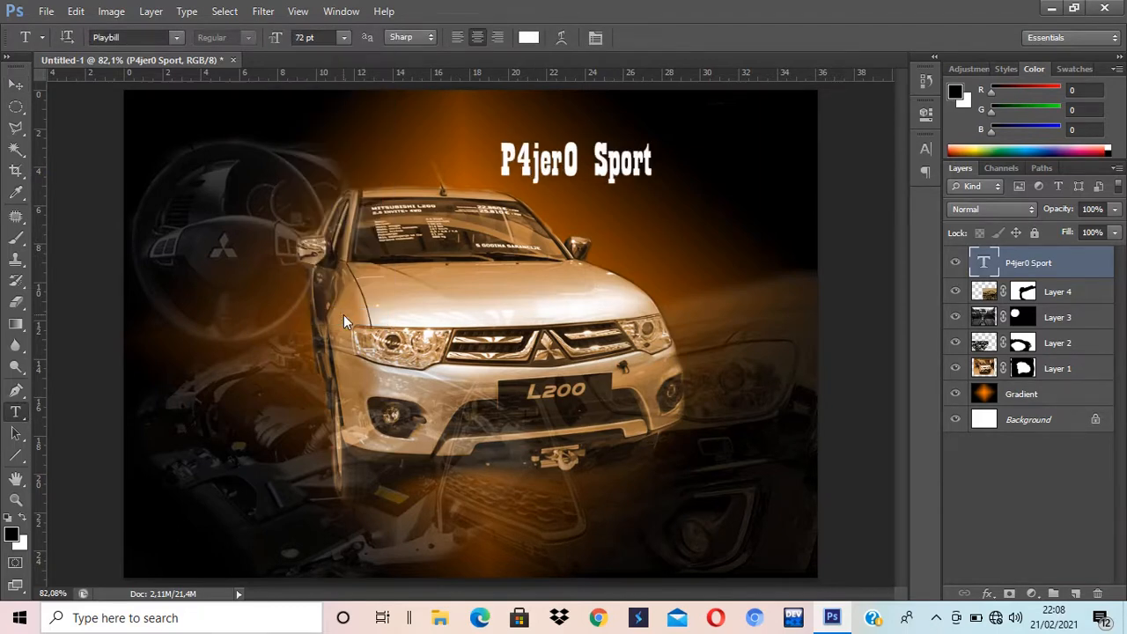
pyautogui.click(532, 150)
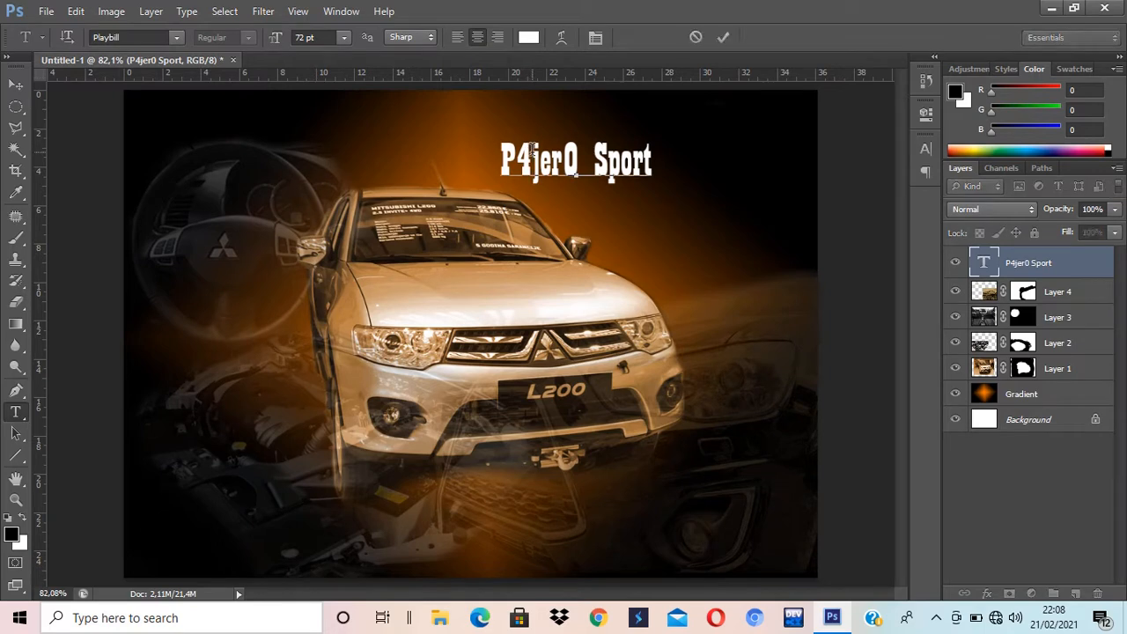
pyautogui.press('ctrl')
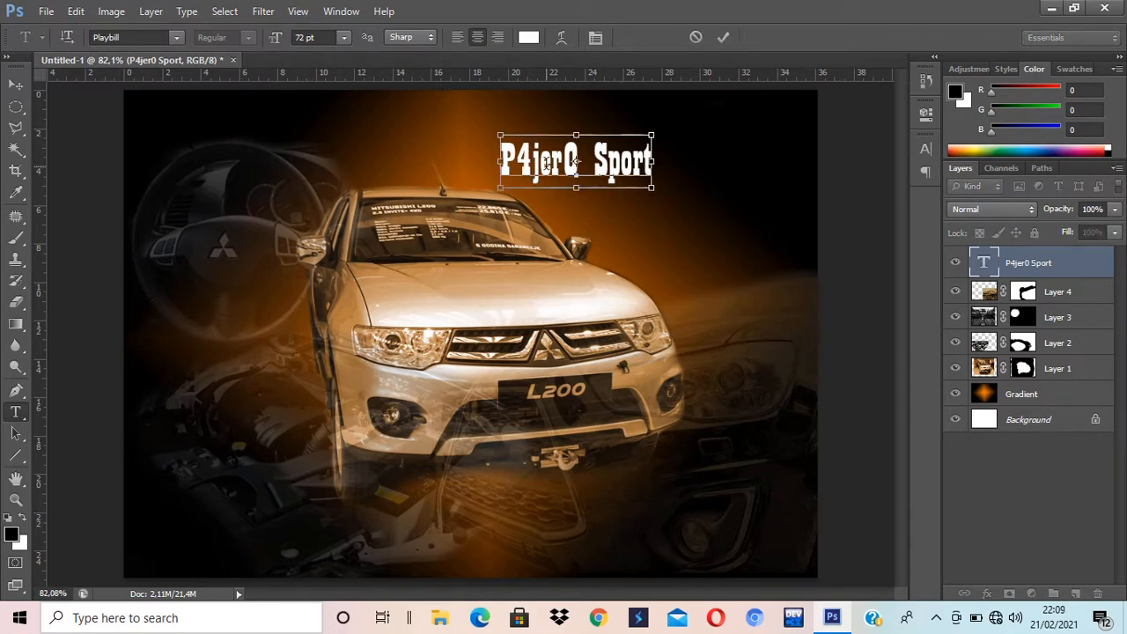
pyautogui.hotkey('ctrl', 'a')
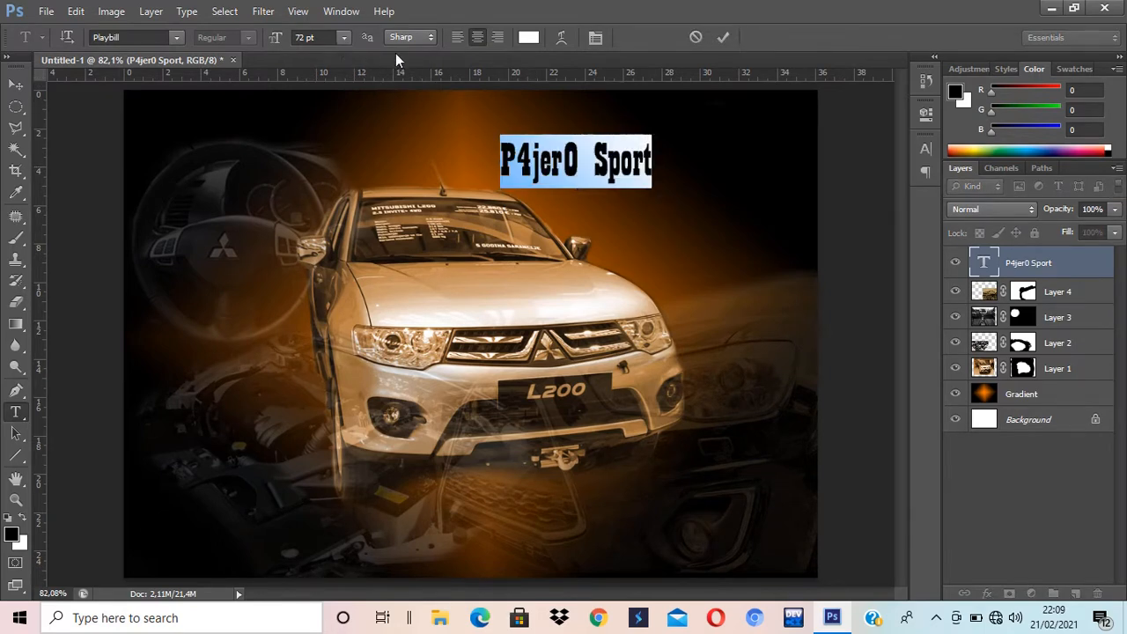
pyautogui.click(16, 83)
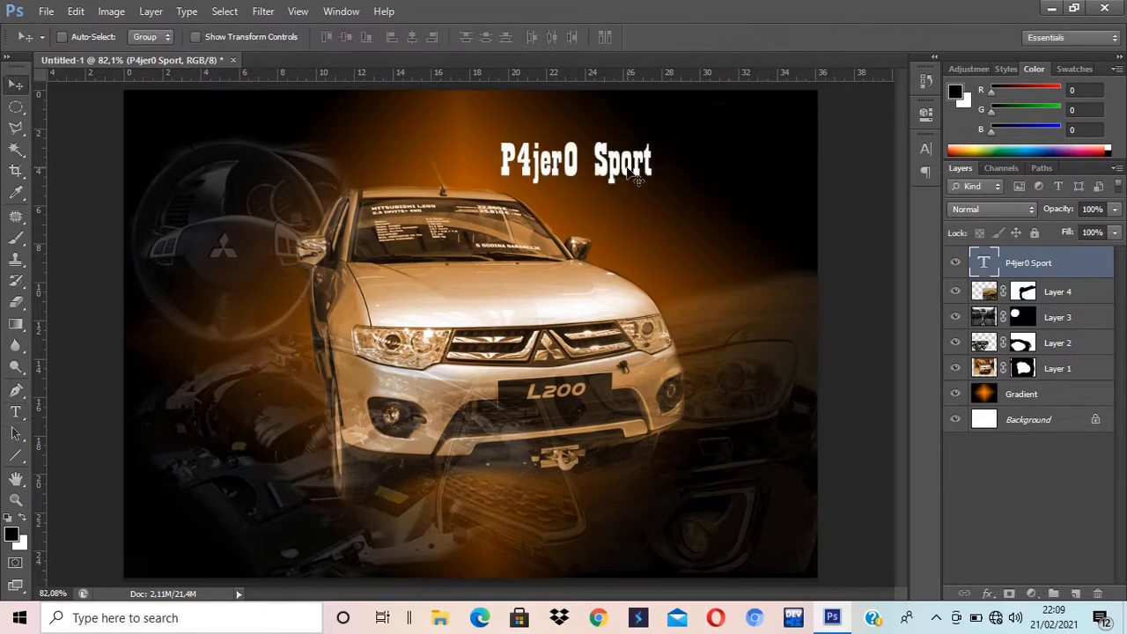
pyautogui.moveTo(639, 171); pyautogui.dragTo(725, 148)
# Step: Fade the title layer to 52% opacity and duplicate it
pyautogui.click(1115, 209)
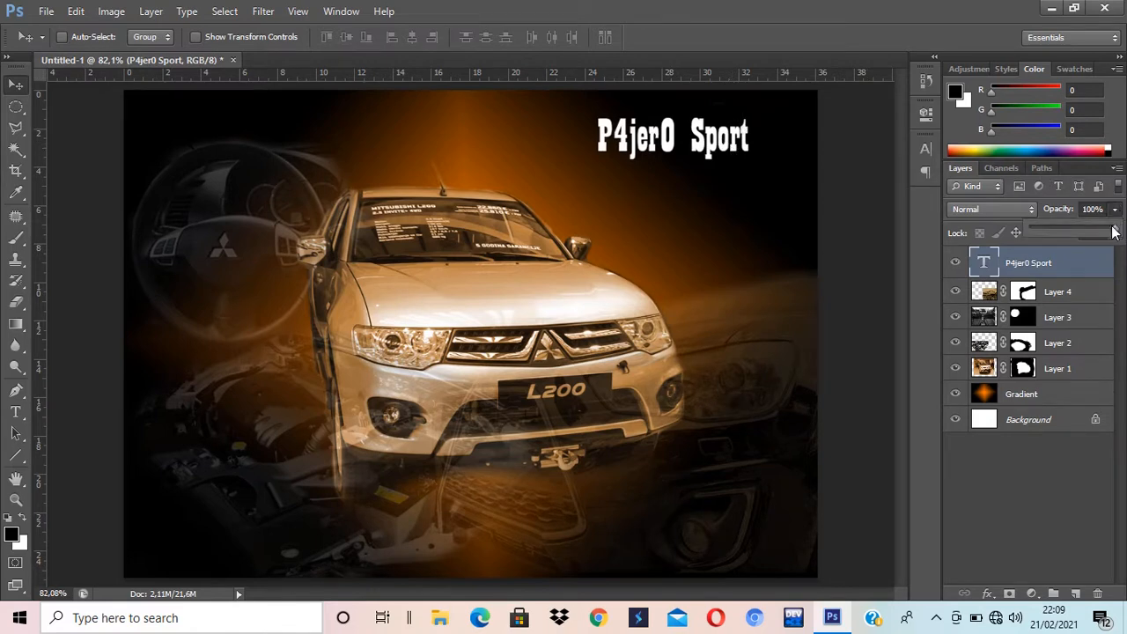
pyautogui.moveTo(1114, 228); pyautogui.dragTo(1086, 226)
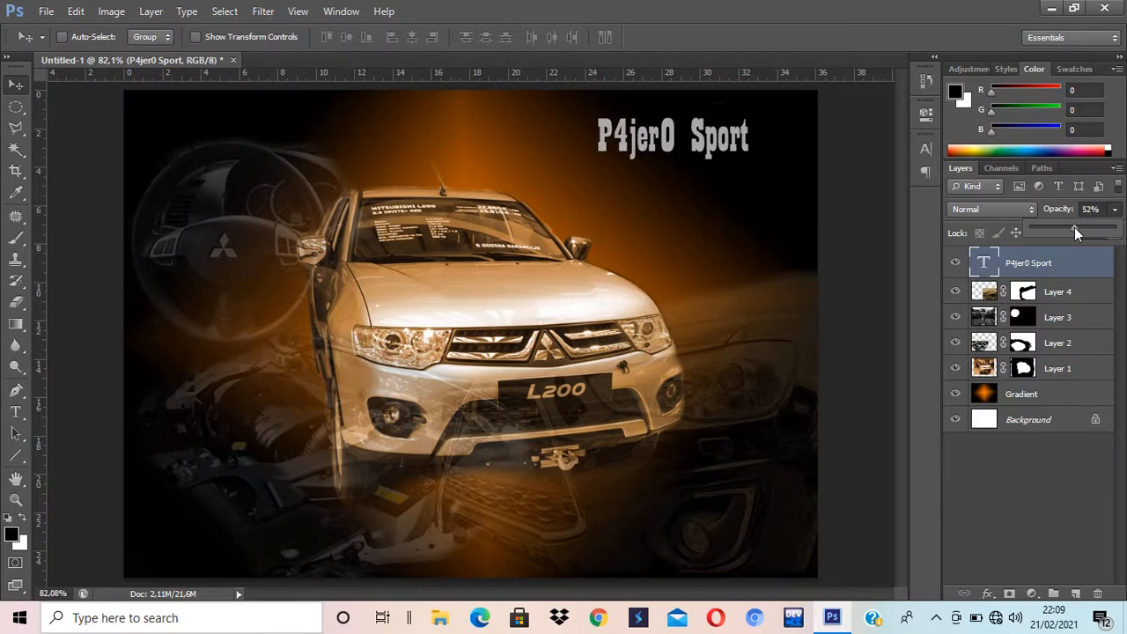
pyautogui.click(662, 153)
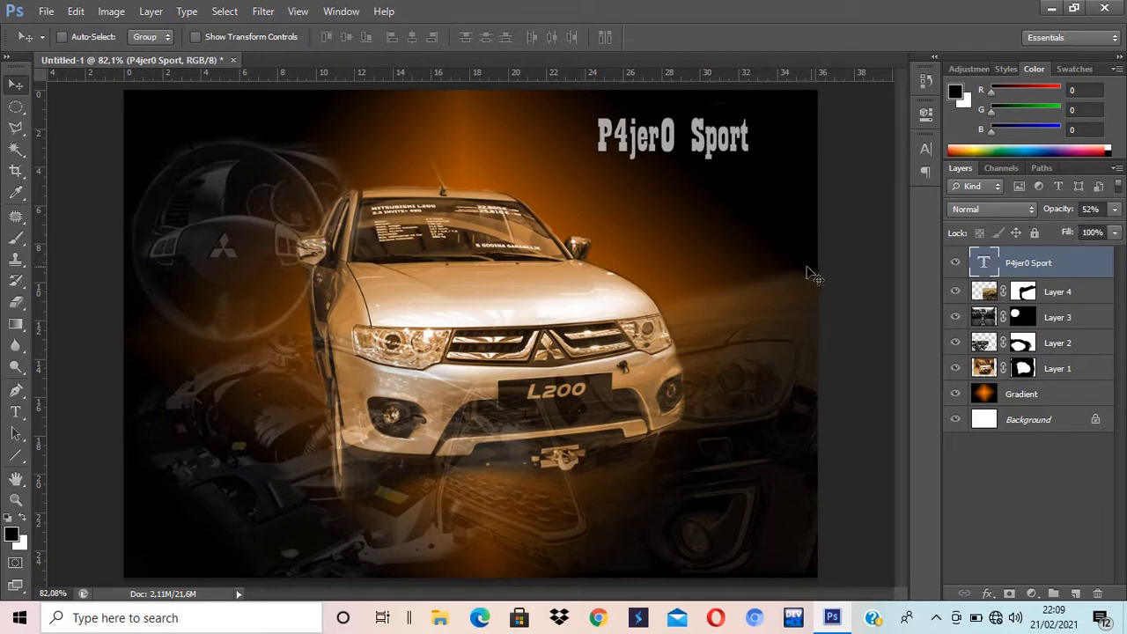
pyautogui.hotkey('ctrl', 'j')
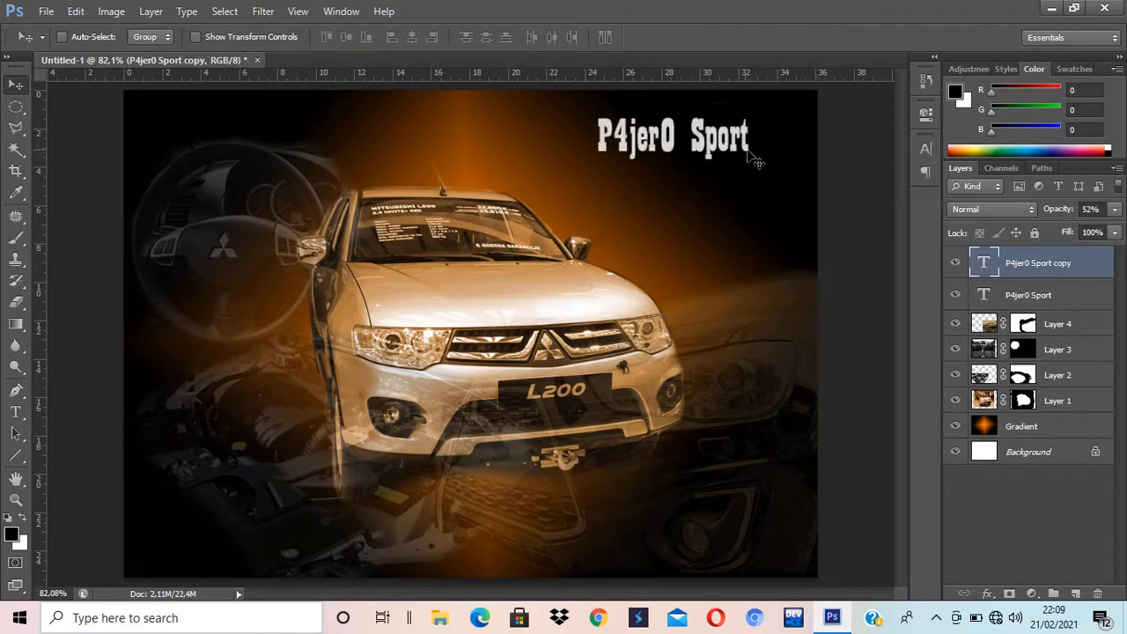
# Step: Recolour the copied title's text to orange #e87005
pyautogui.moveTo(712, 157); pyautogui.dragTo(700, 224)
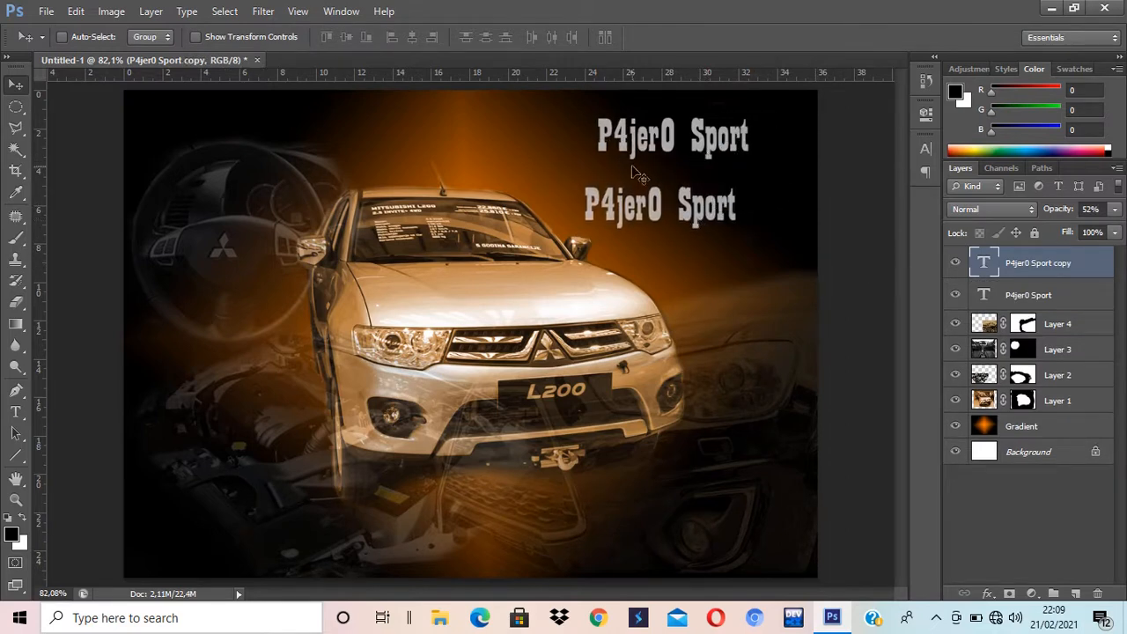
pyautogui.click(15, 411)
pyautogui.click(662, 204)
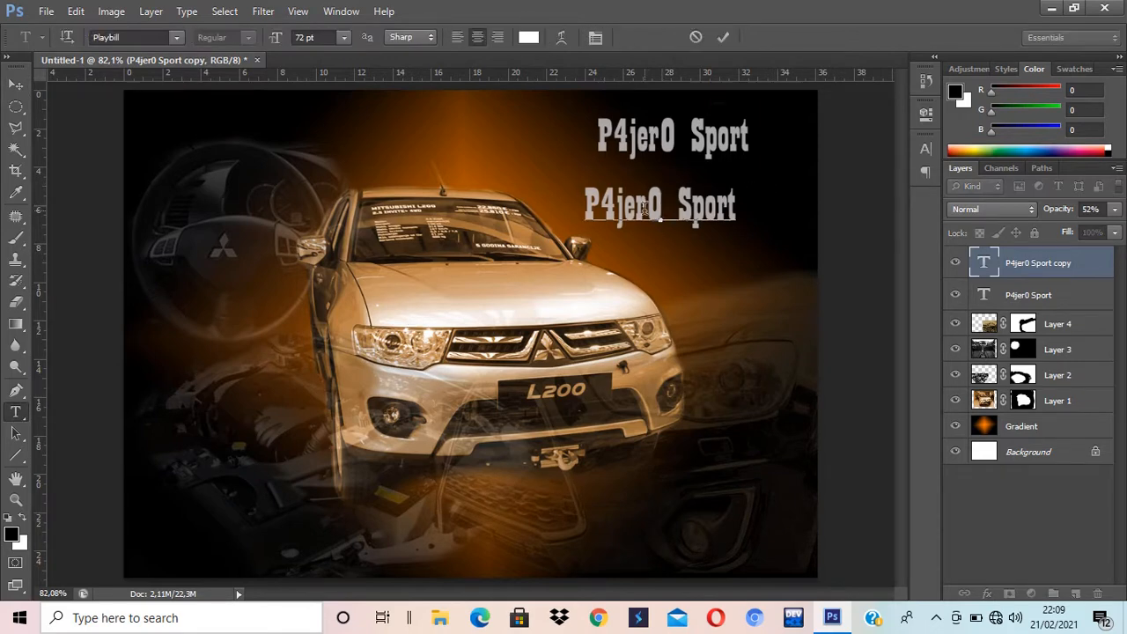
pyautogui.hotkey('ctrl', 'a')
pyautogui.click(15, 534)
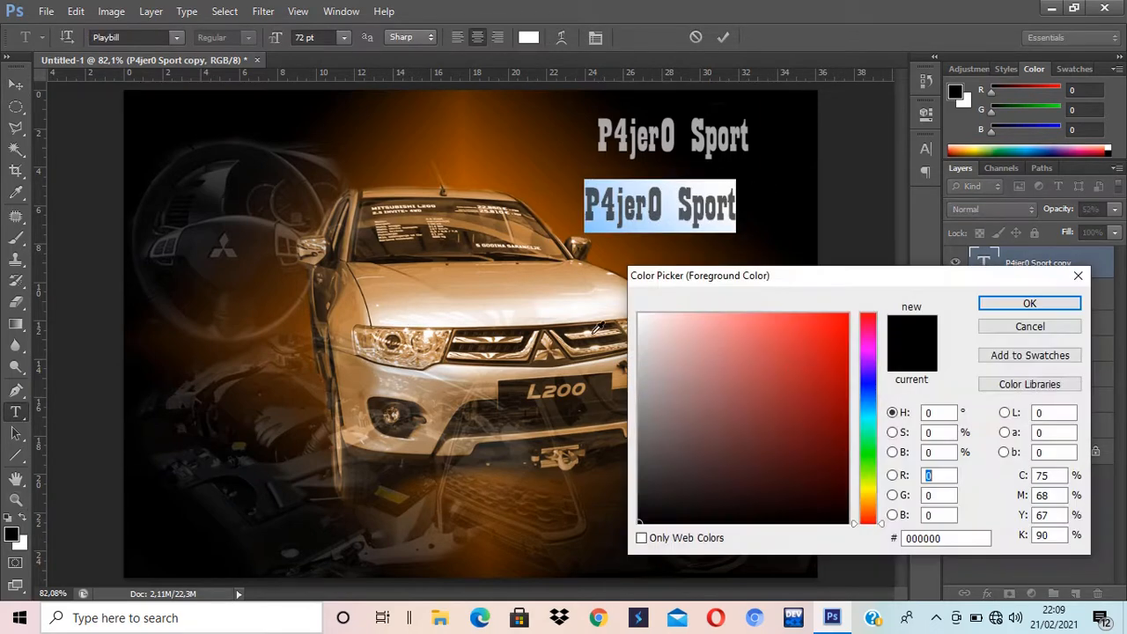
pyautogui.moveTo(876, 494); pyautogui.dragTo(870, 514)
pyautogui.click(844, 333)
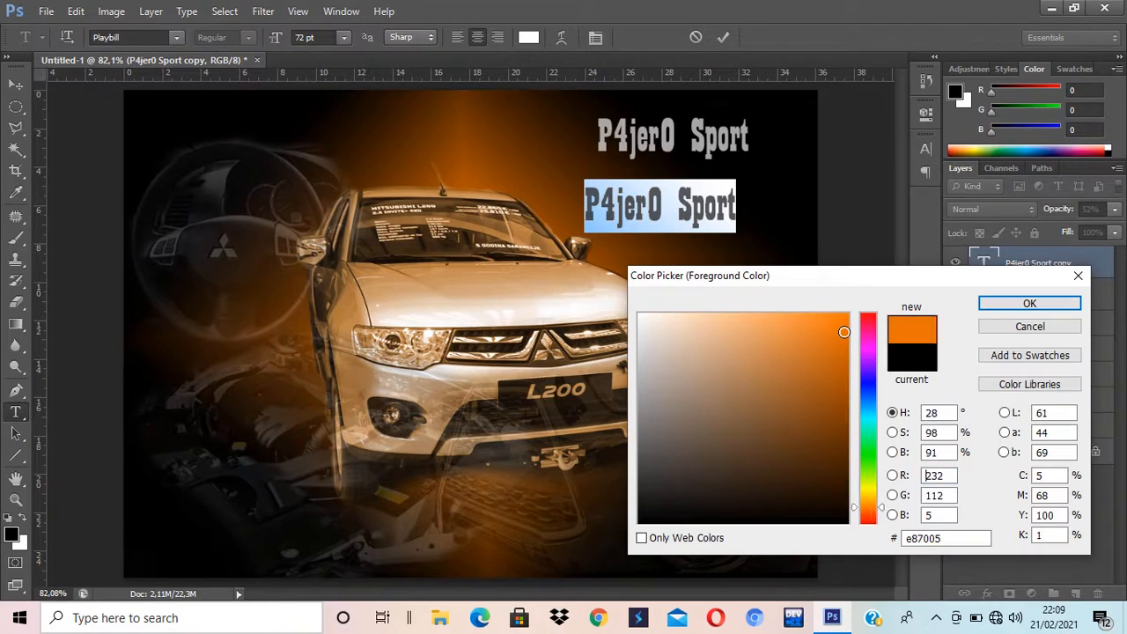
pyautogui.click(1028, 303)
pyautogui.click(16, 83)
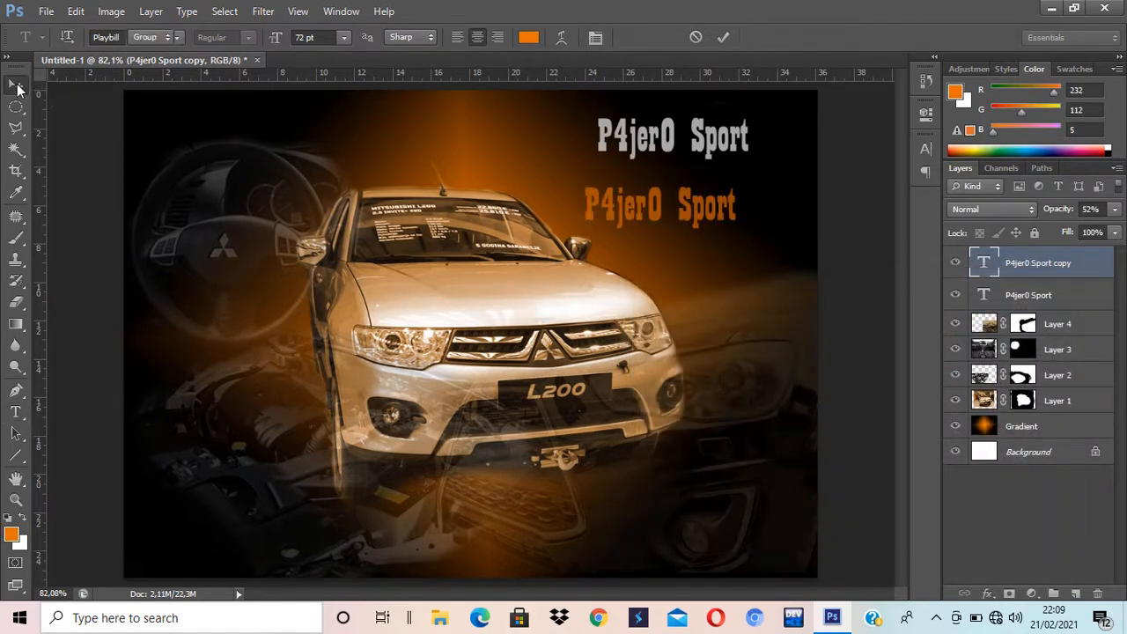
# Step: Set the orange title to 100% opacity over the original, offset a few pixels right
pyautogui.moveTo(695, 218); pyautogui.dragTo(704, 146)
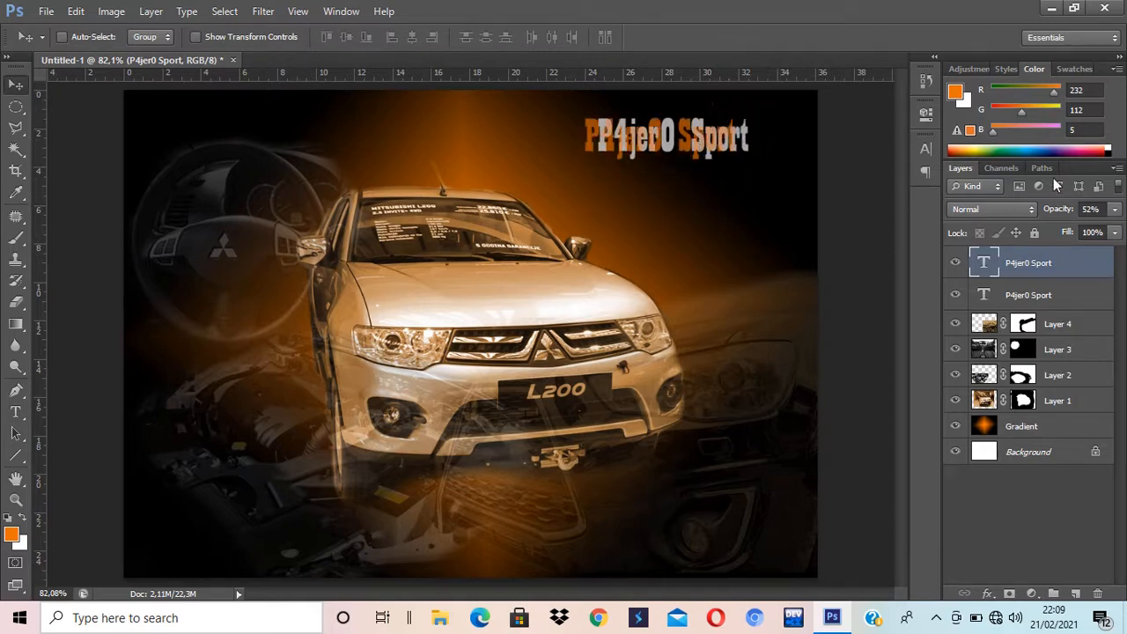
pyautogui.click(1115, 209)
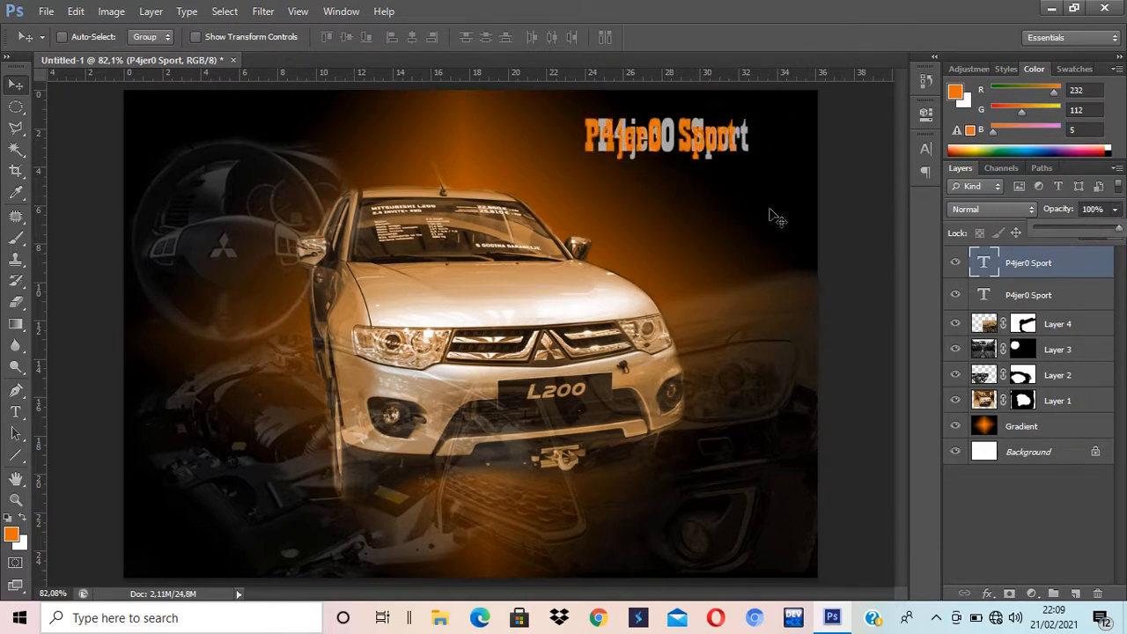
pyautogui.click(723, 145)
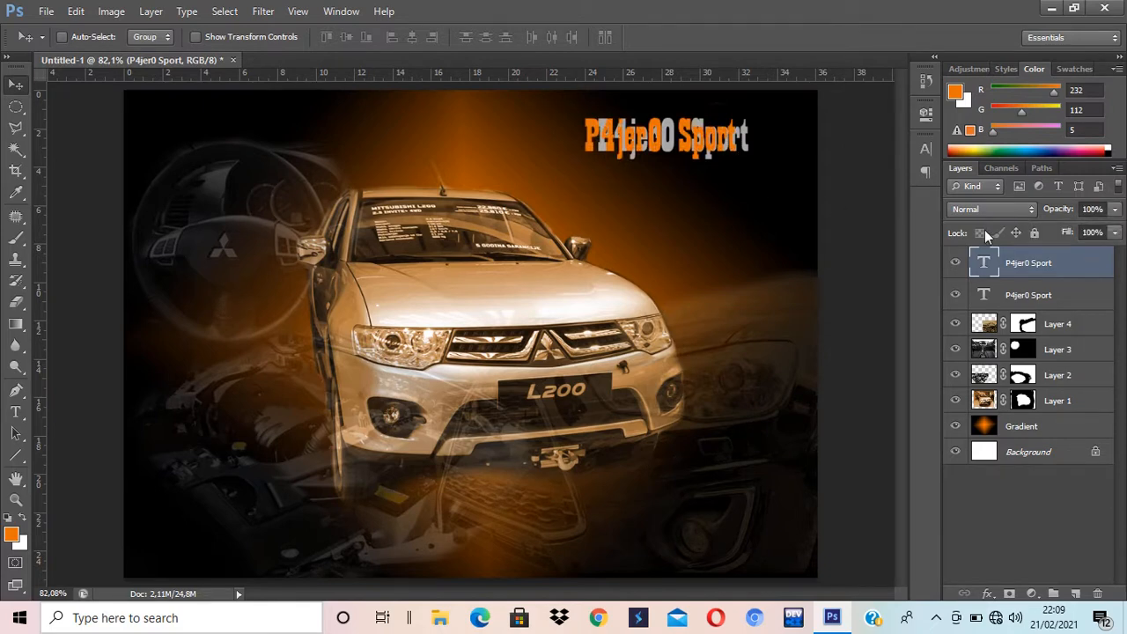
pyautogui.press('Right')
pyautogui.press('Right')
pyautogui.press('Right')
pyautogui.press('Right')
pyautogui.press('Right')
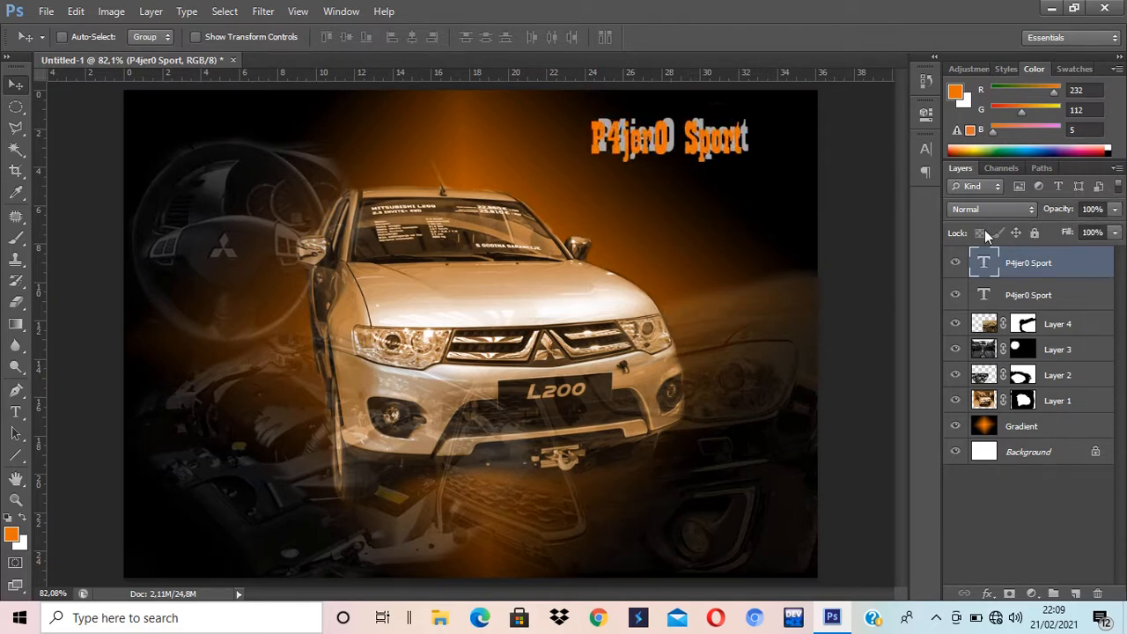
pyautogui.press('Right')
pyautogui.press('Right')
pyautogui.press('Right')
pyautogui.press('Right')
pyautogui.press('Right')
pyautogui.press('Right')
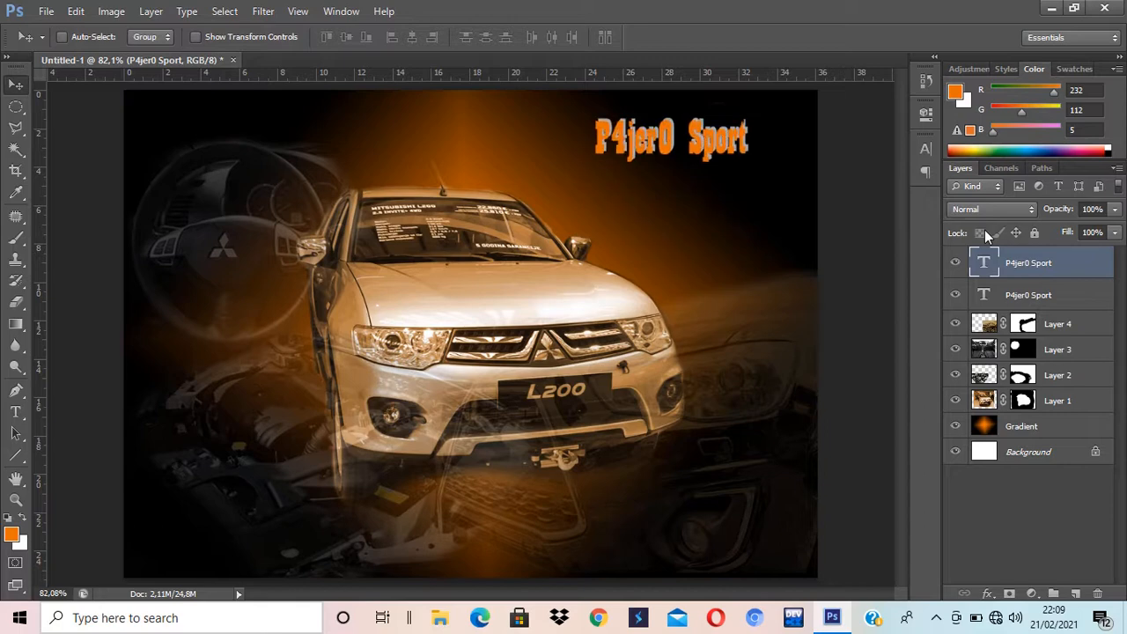
pyautogui.press('Right')
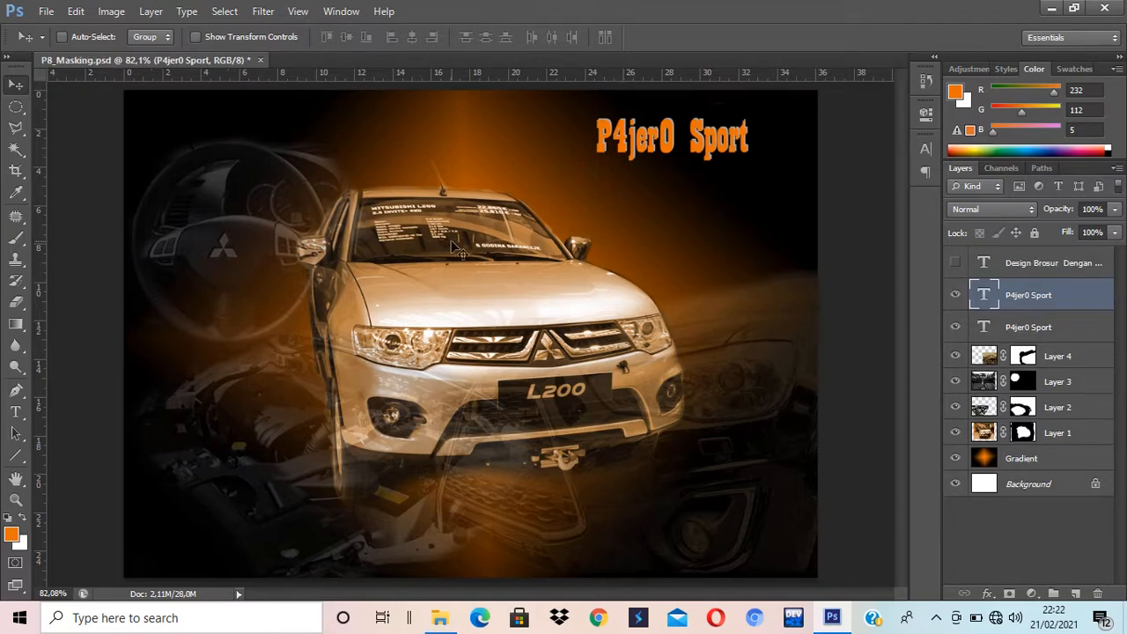
# Step: Create a new 100 × 100 pixel white document and zoom in on the canvas
pyautogui.click(45, 11)
pyautogui.click(50, 29)
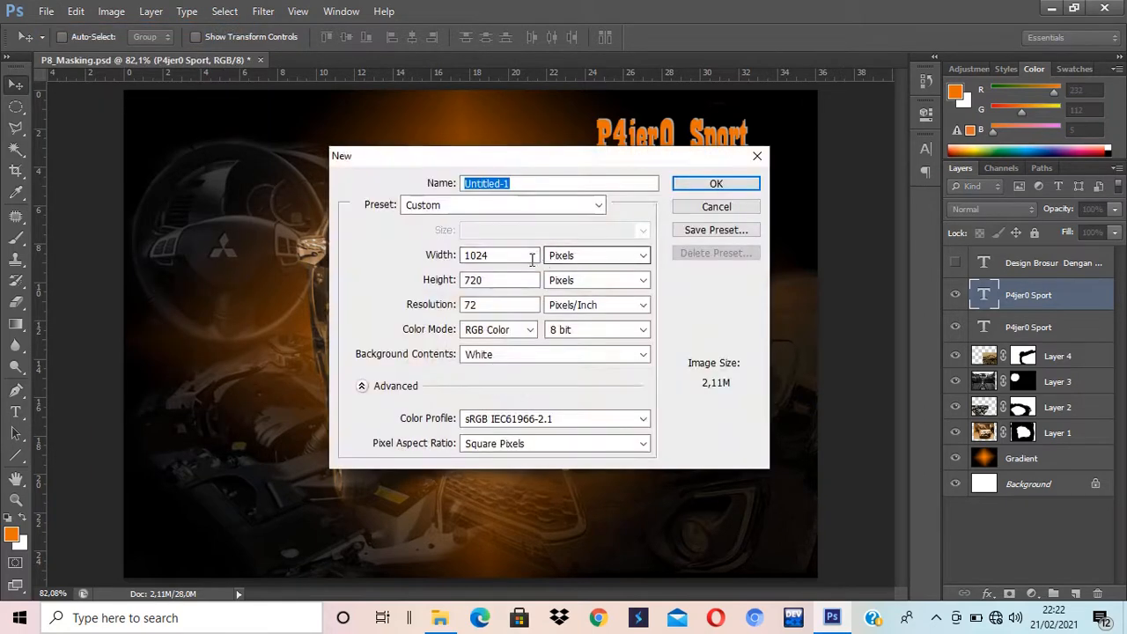
pyautogui.click(514, 255)
pyautogui.moveTo(514, 255); pyautogui.dragTo(423, 255)
pyautogui.write('100')
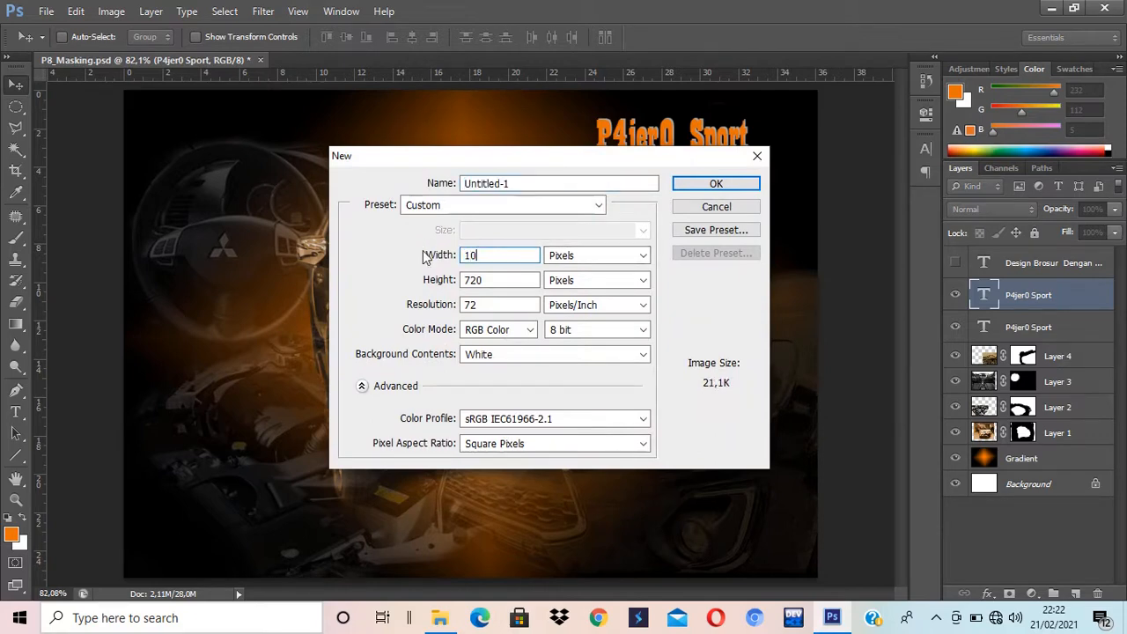
pyautogui.press('Tab')
pyautogui.press('Tab')
pyautogui.write('100')
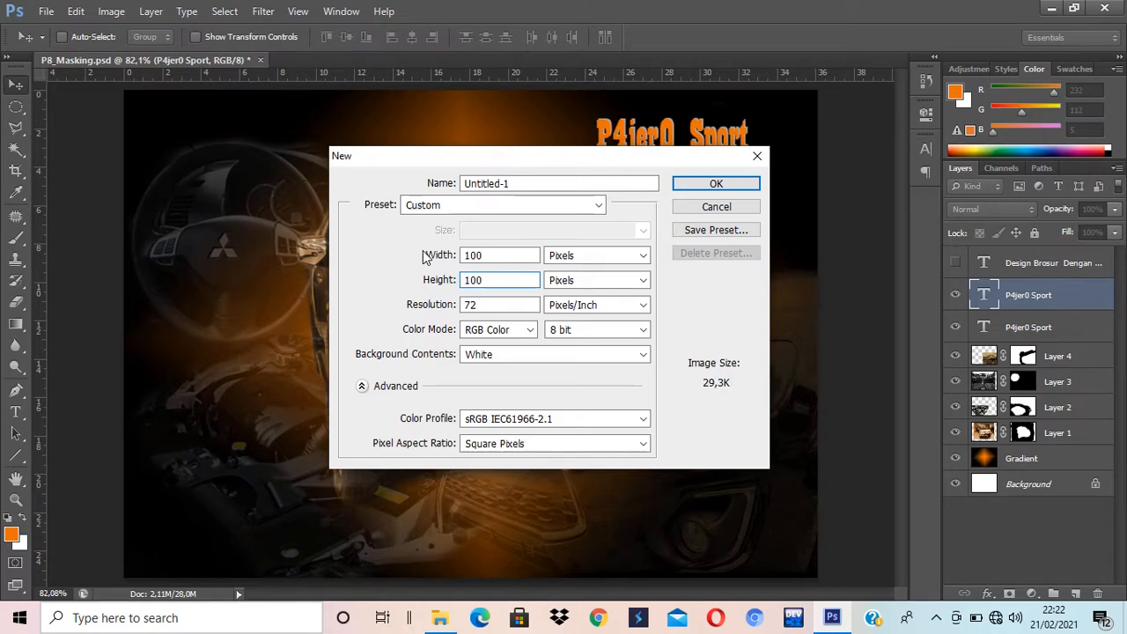
pyautogui.press('Escape')
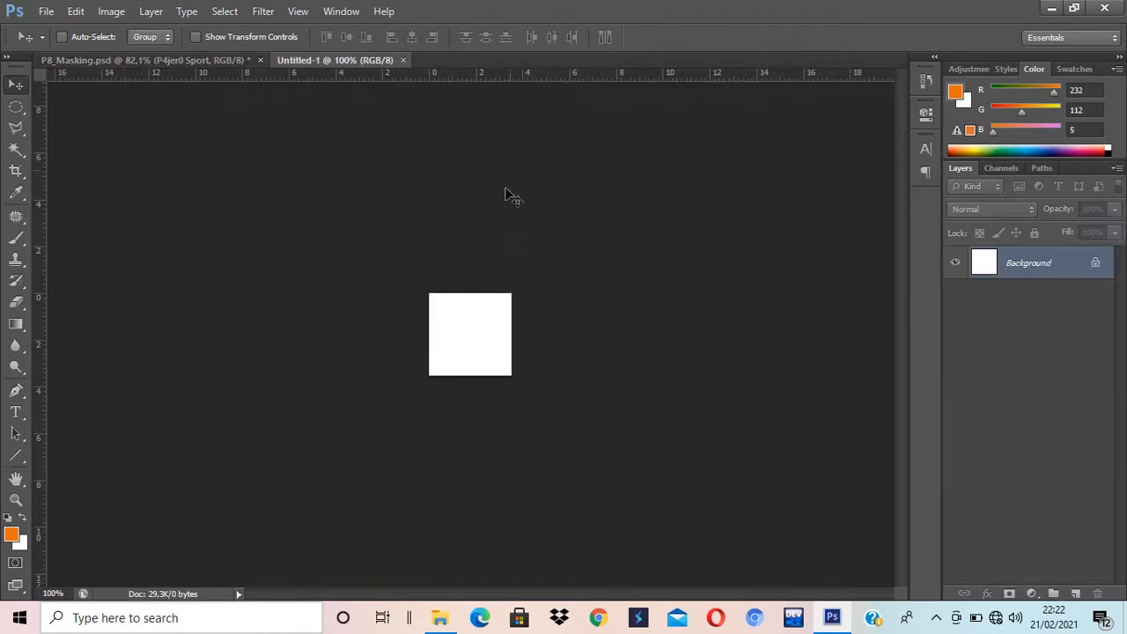
pyautogui.hotkey('ctrl', '+')
pyautogui.hotkey('ctrl', '+')
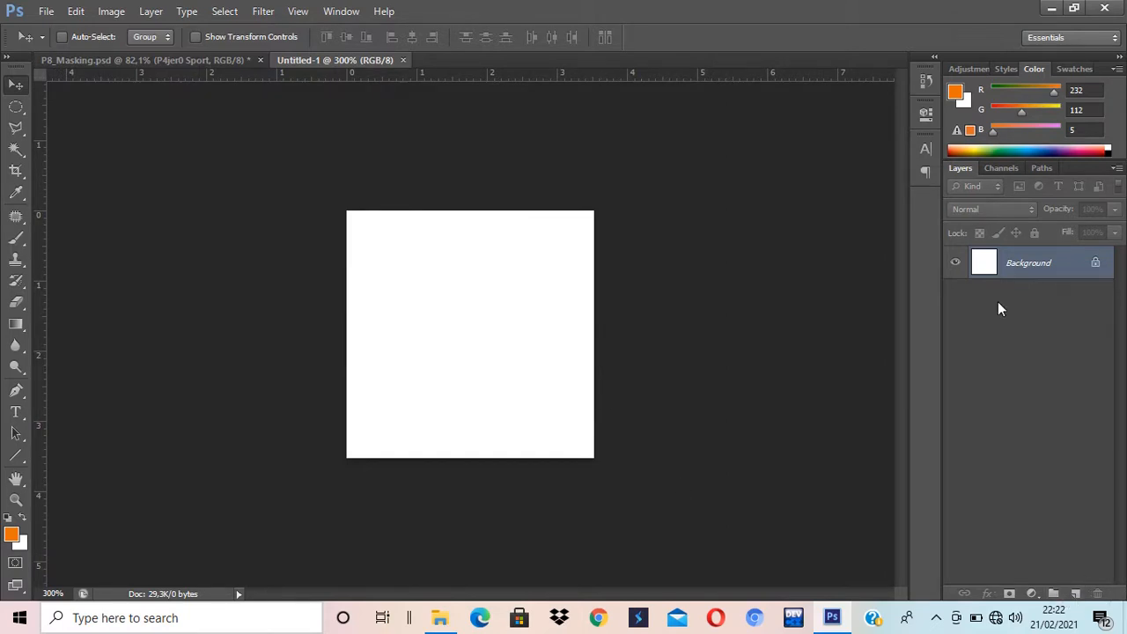
# Step: Add Layer 1 and make a frame-shaped marquee by subtracting an inner rectangle from an outer one
pyautogui.click(1075, 593)
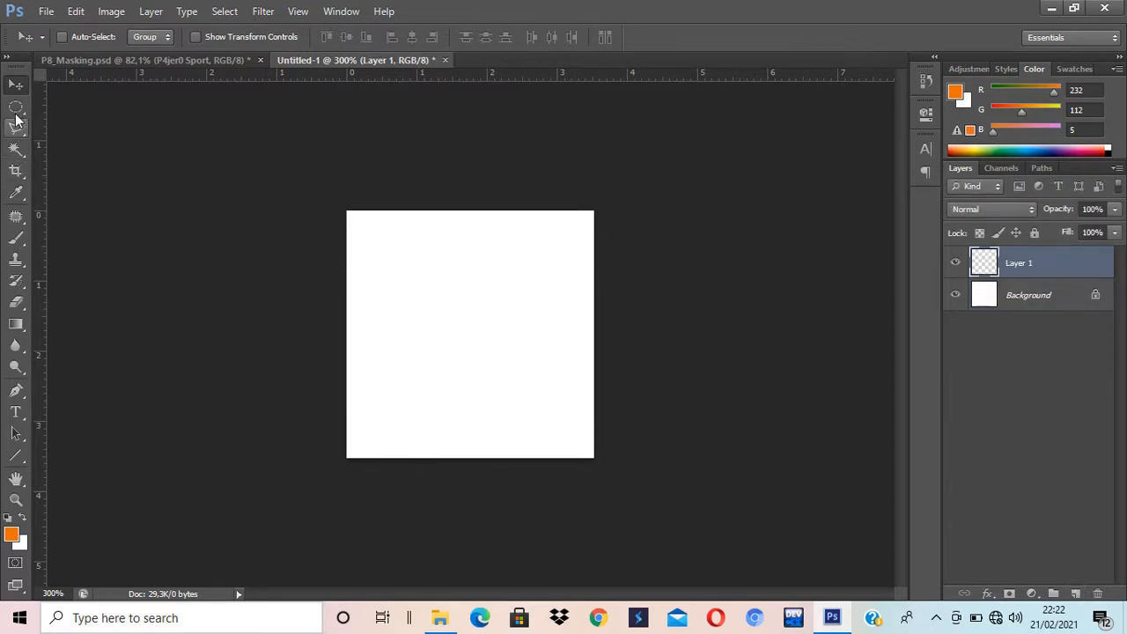
pyautogui.click(16, 112)
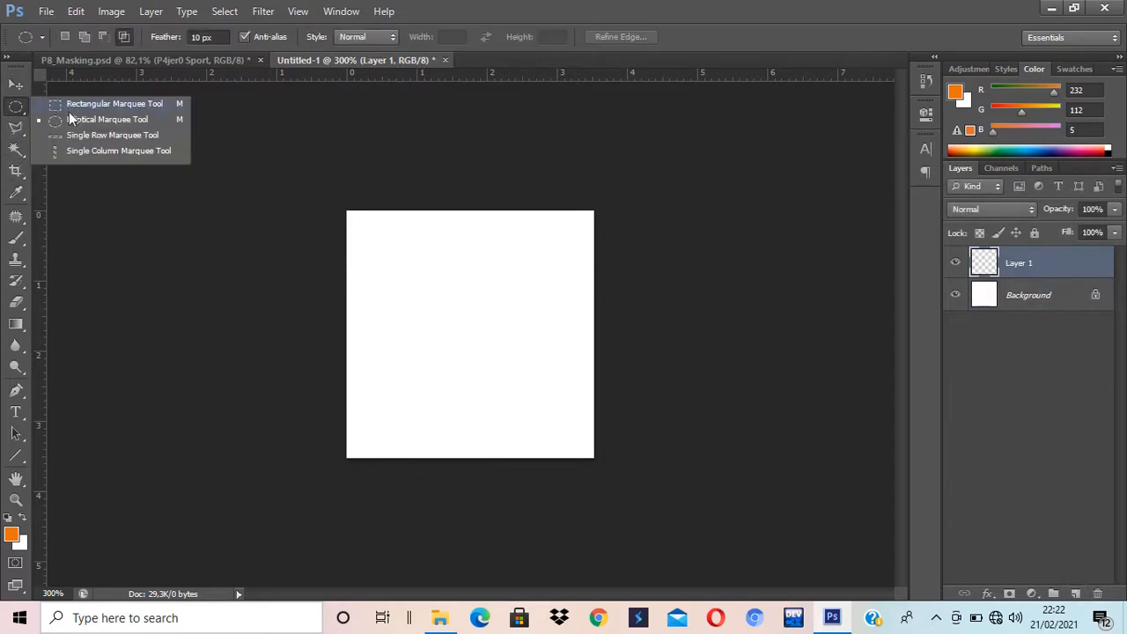
pyautogui.click(71, 104)
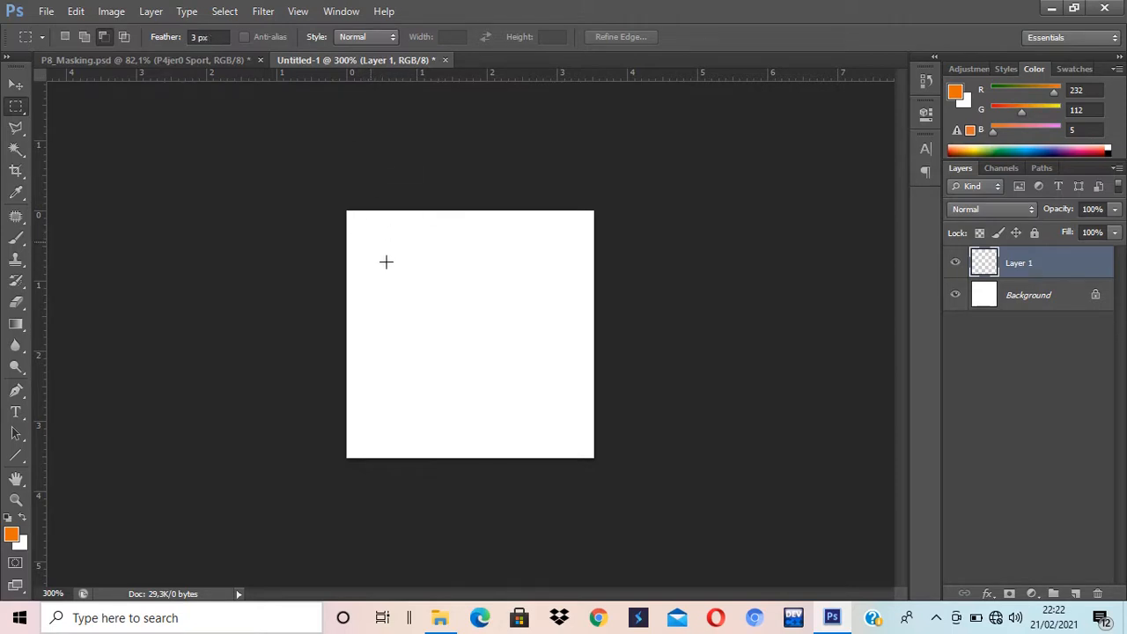
pyautogui.moveTo(514, 425); pyautogui.dragTo(580, 441)
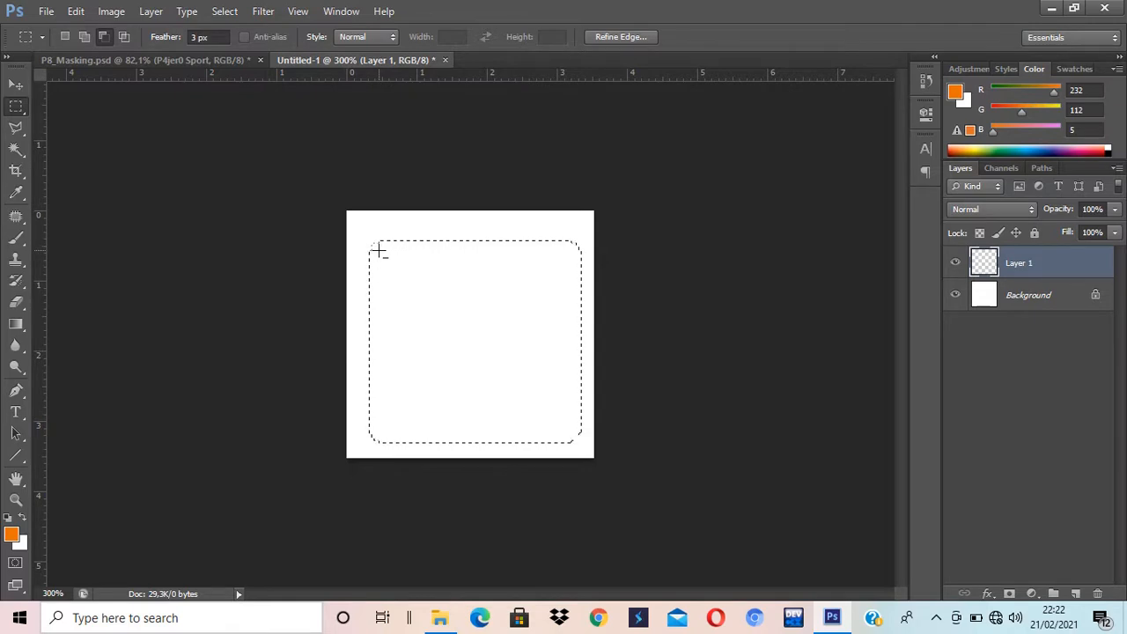
pyautogui.moveTo(525, 396); pyautogui.dragTo(571, 431)
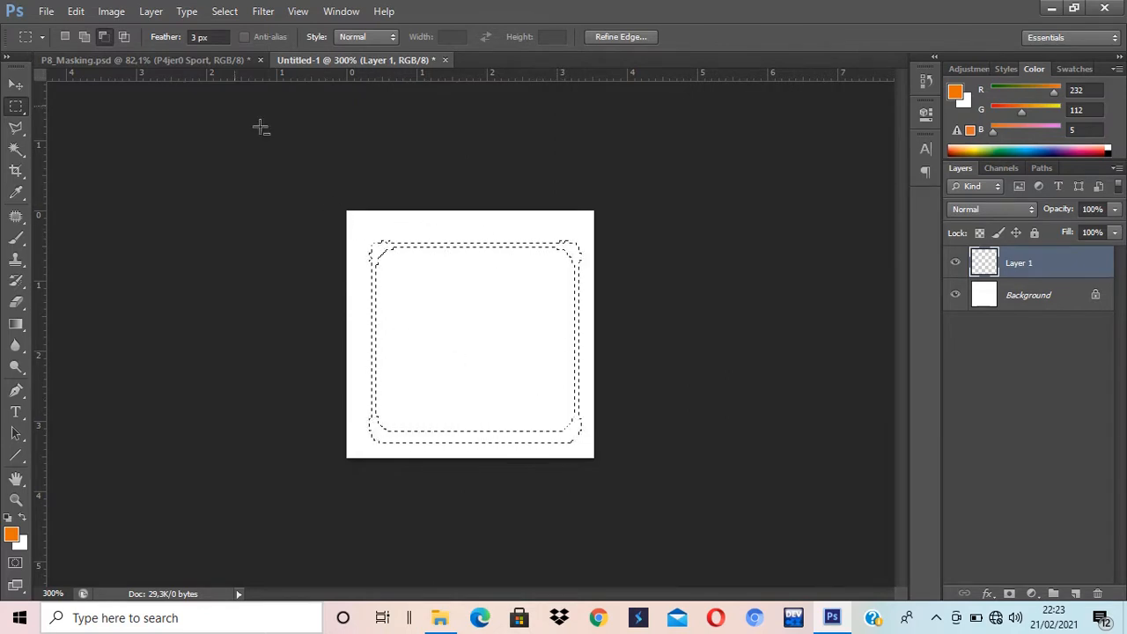
pyautogui.click(104, 38)
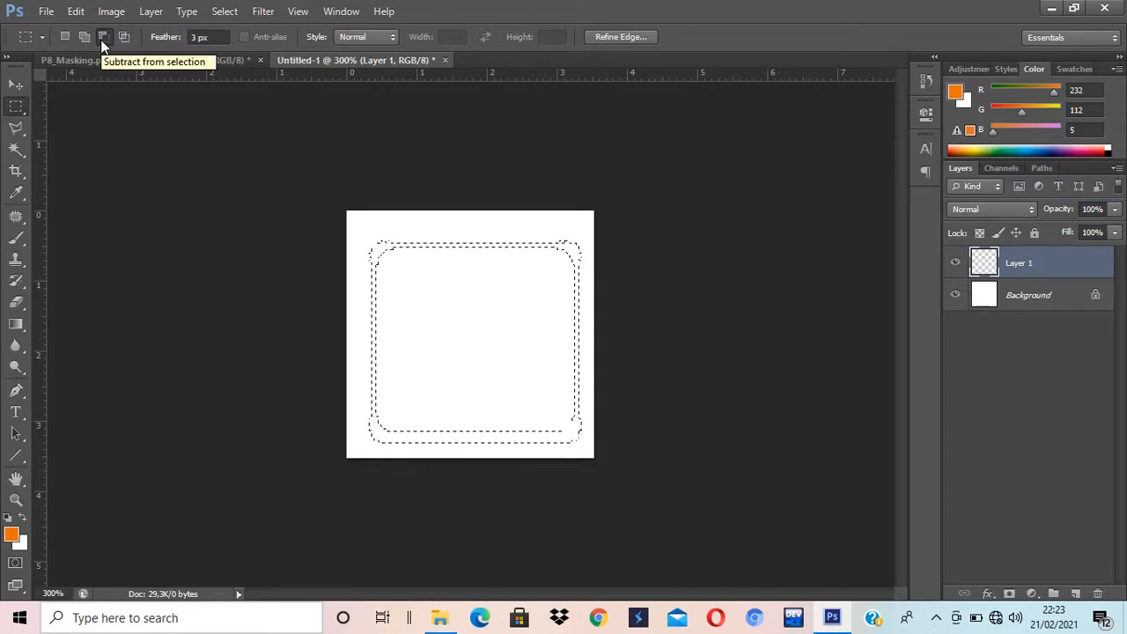
pyautogui.click(1018, 301)
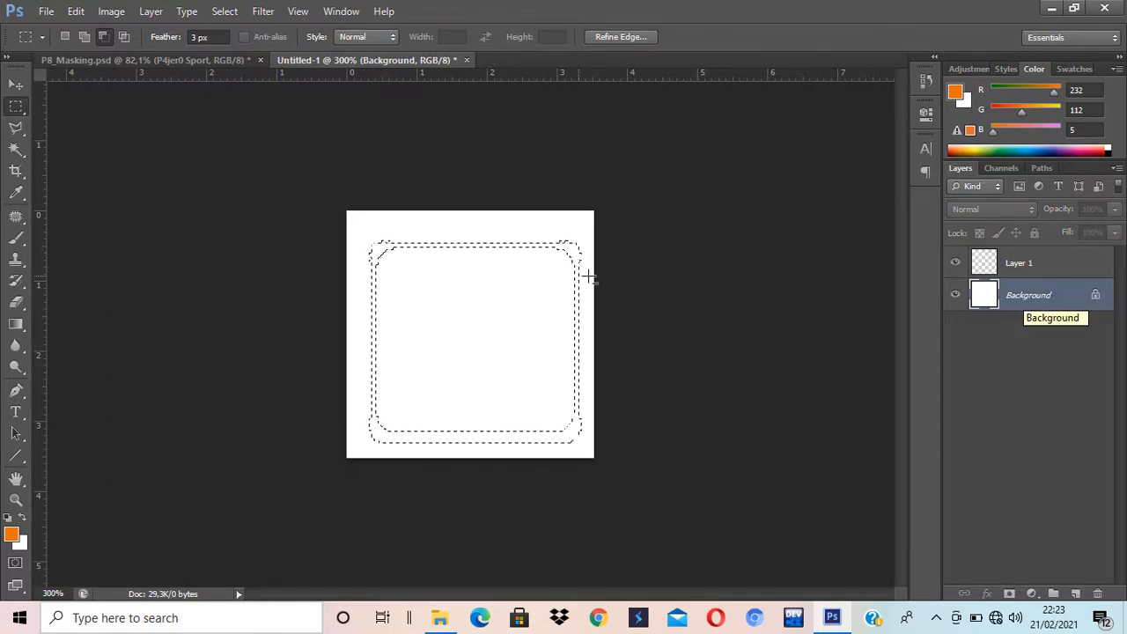
# Step: Convert the Background into Layer 0 and delete it, leaving a transparent canvas
pyautogui.doubleClick(1042, 297)
pyautogui.click(737, 227)
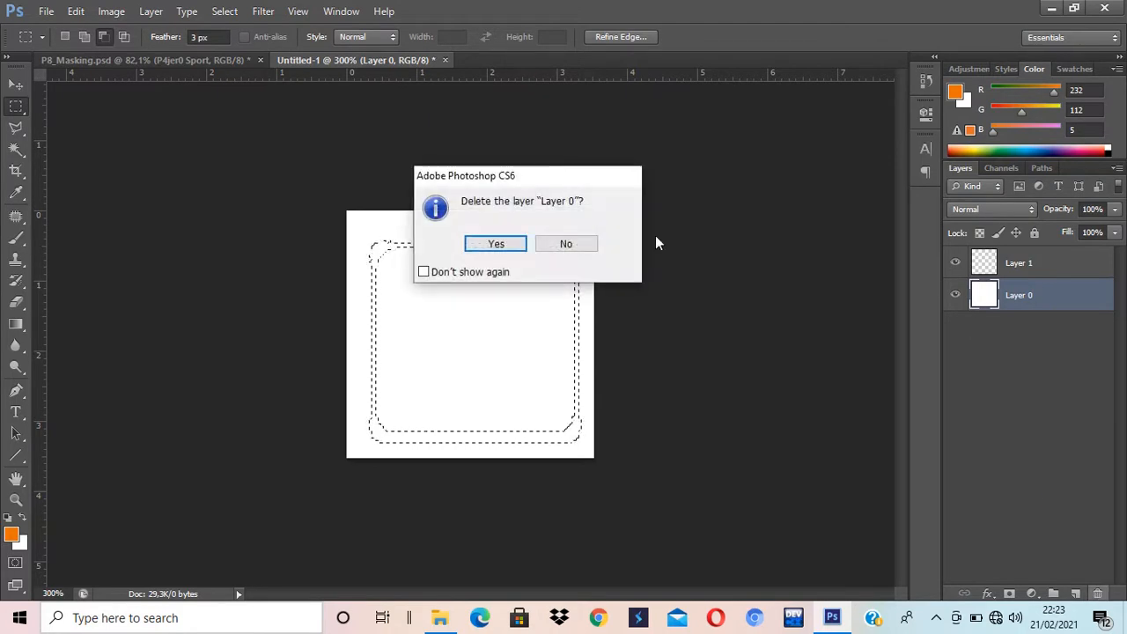
pyautogui.click(495, 247)
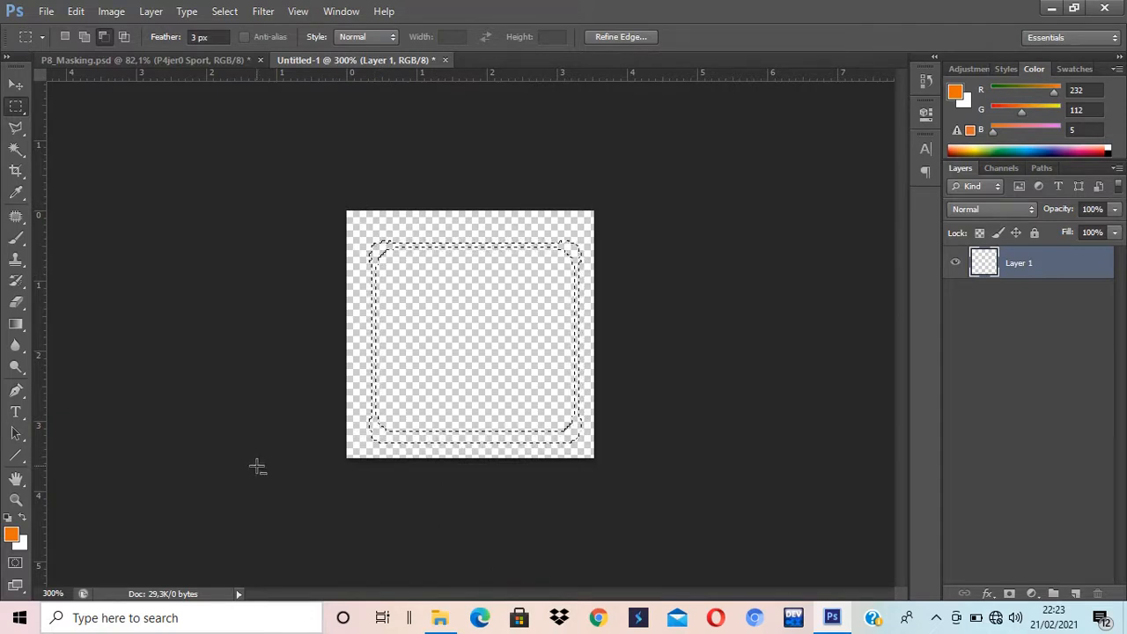
# Step: Create Layer 2, fill the ring selection on it, and deselect
pyautogui.hotkey('ctrl', 'BackSpace')
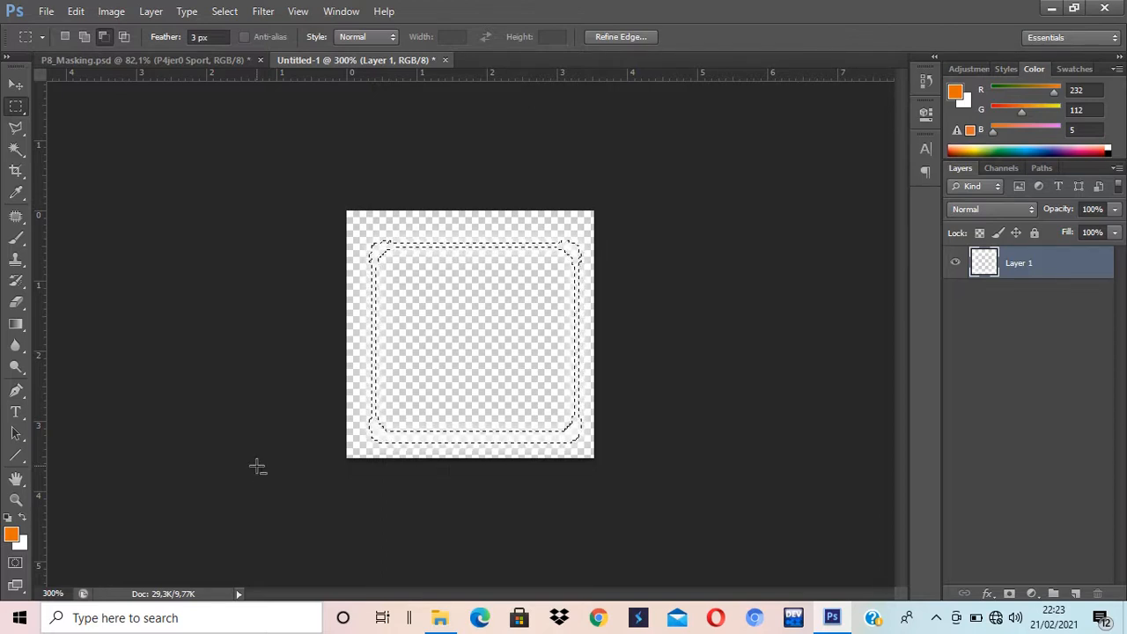
pyautogui.hotkey('alt', 'BackSpace')
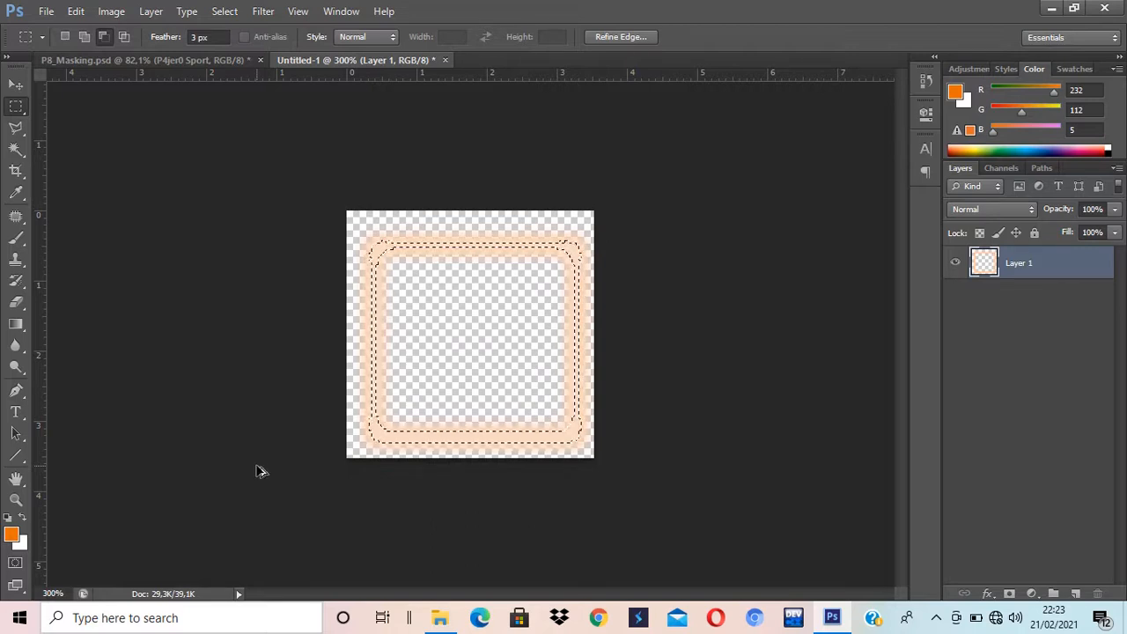
pyautogui.hotkey('ctrl', 'z')
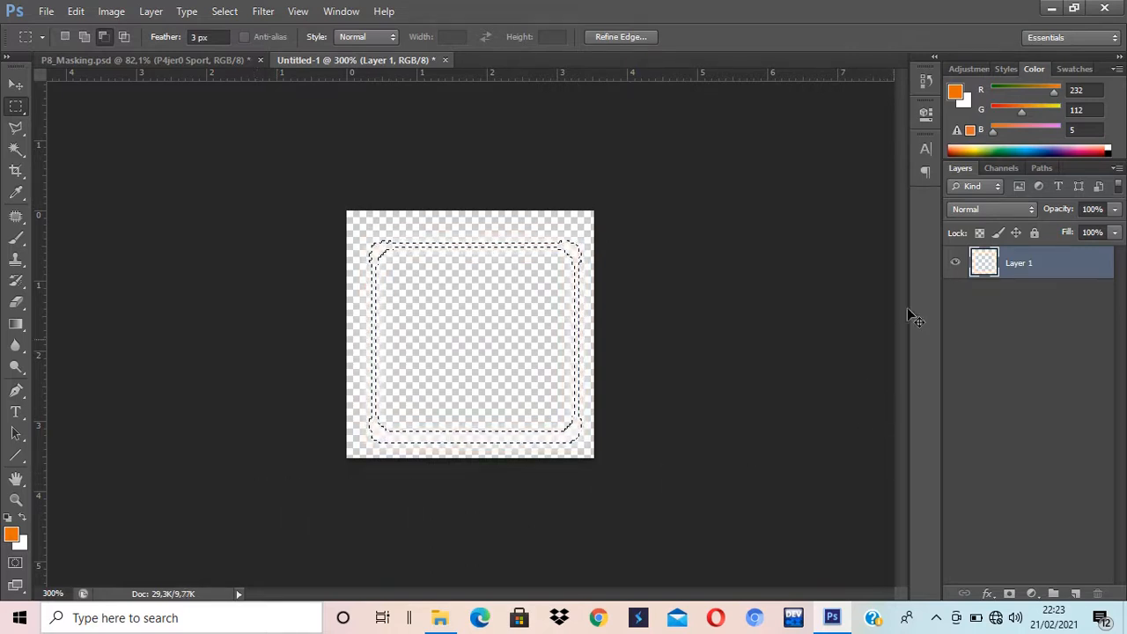
pyautogui.hotkey('ctrl', 'shift', 'n')
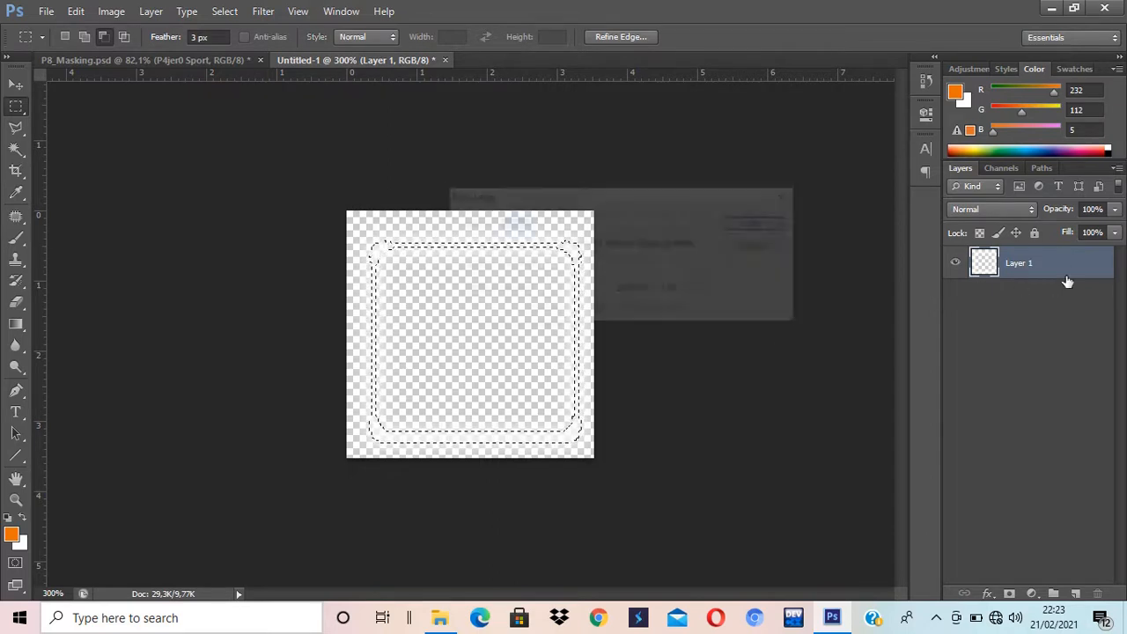
pyautogui.press('Return')
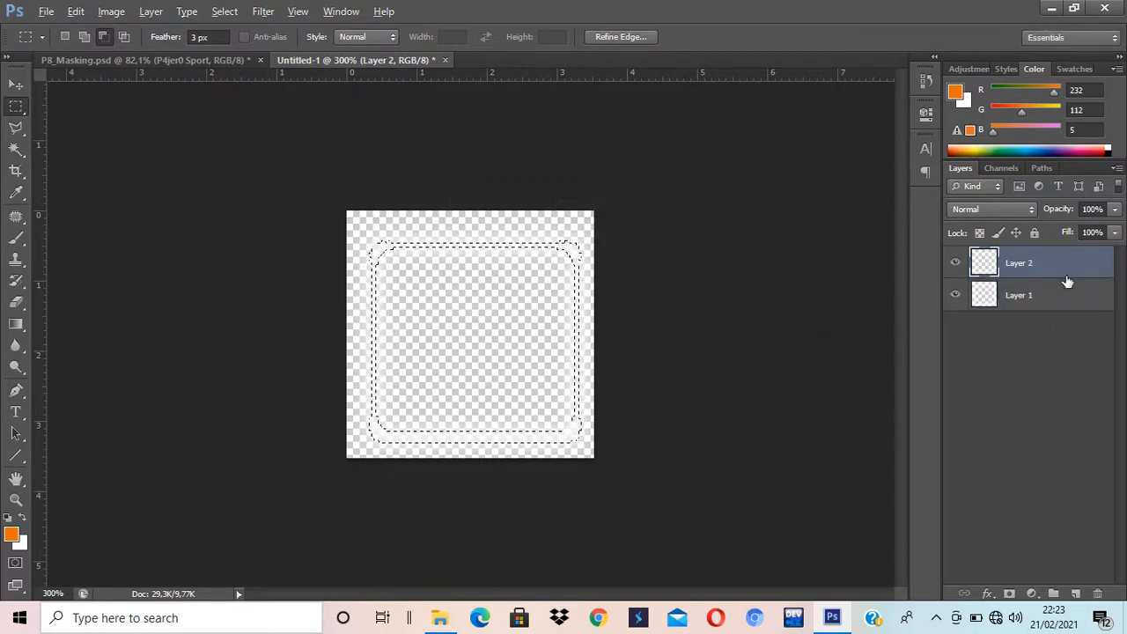
pyautogui.hotkey('alt', 'BackSpace')
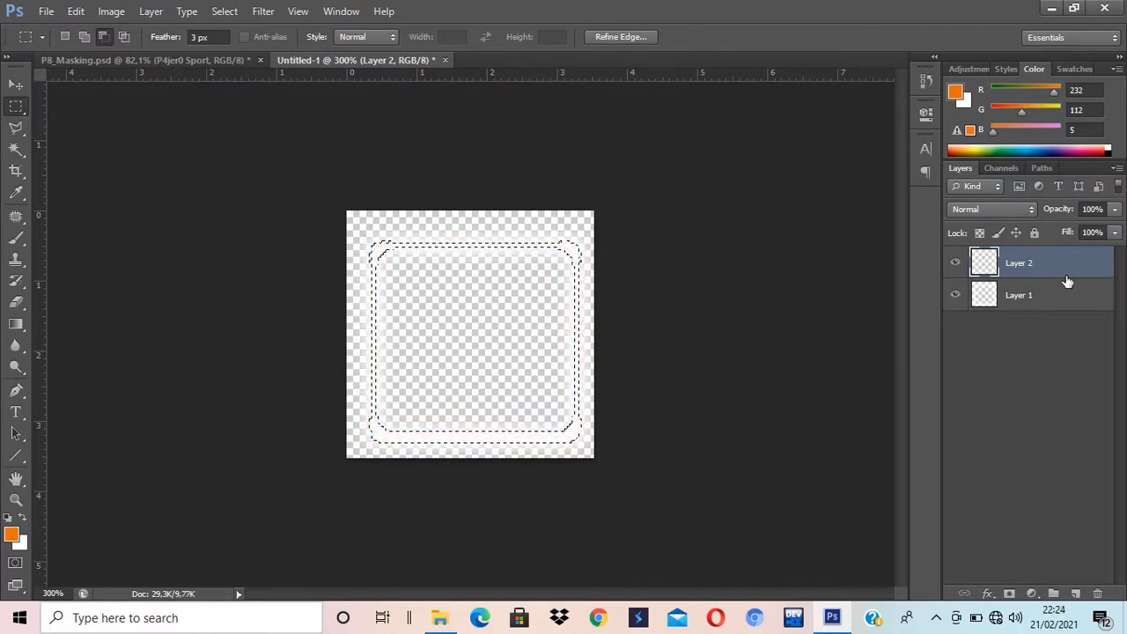
pyautogui.hotkey('ctrl', 'd')
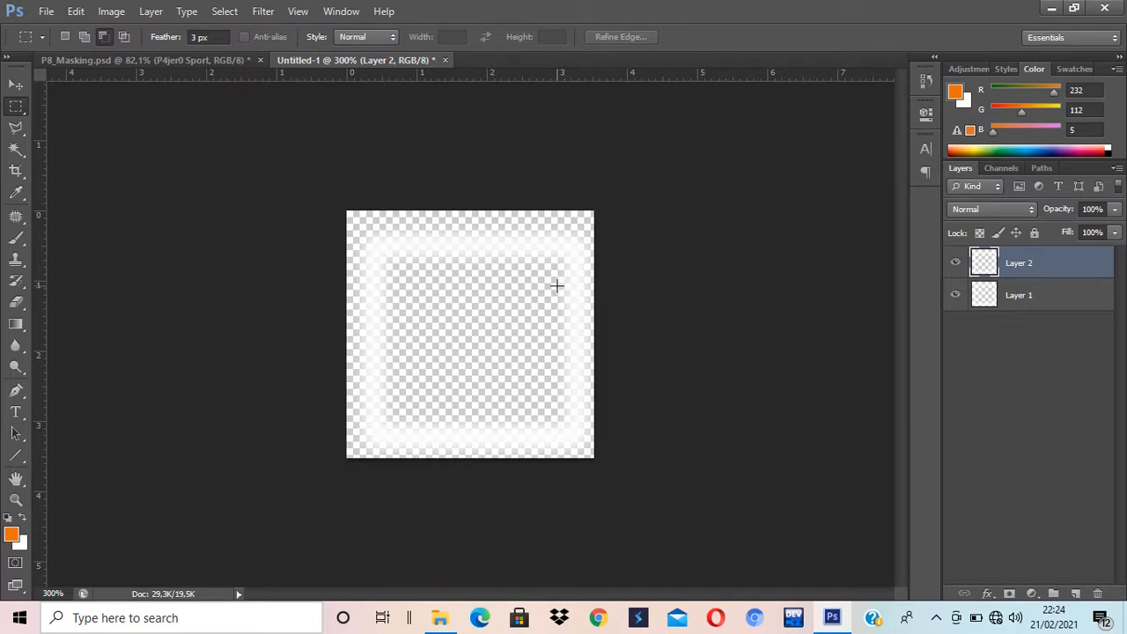
# Step: Define the frame as a pattern named 'Pattern_New' and return to P8_Masking.psd
pyautogui.click(75, 13)
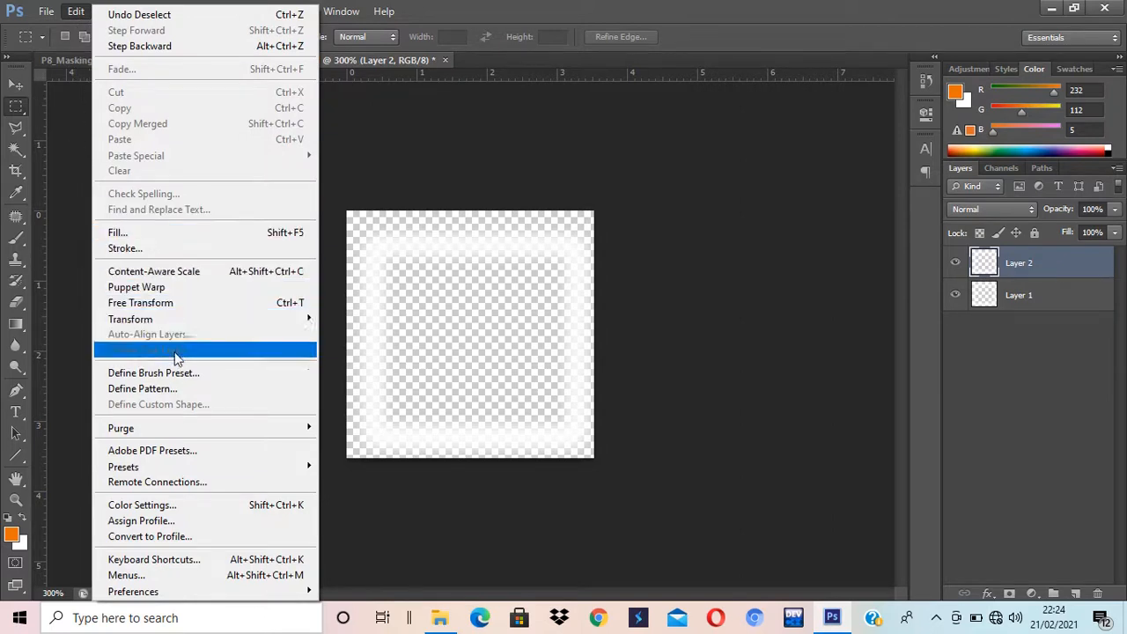
pyautogui.click(177, 395)
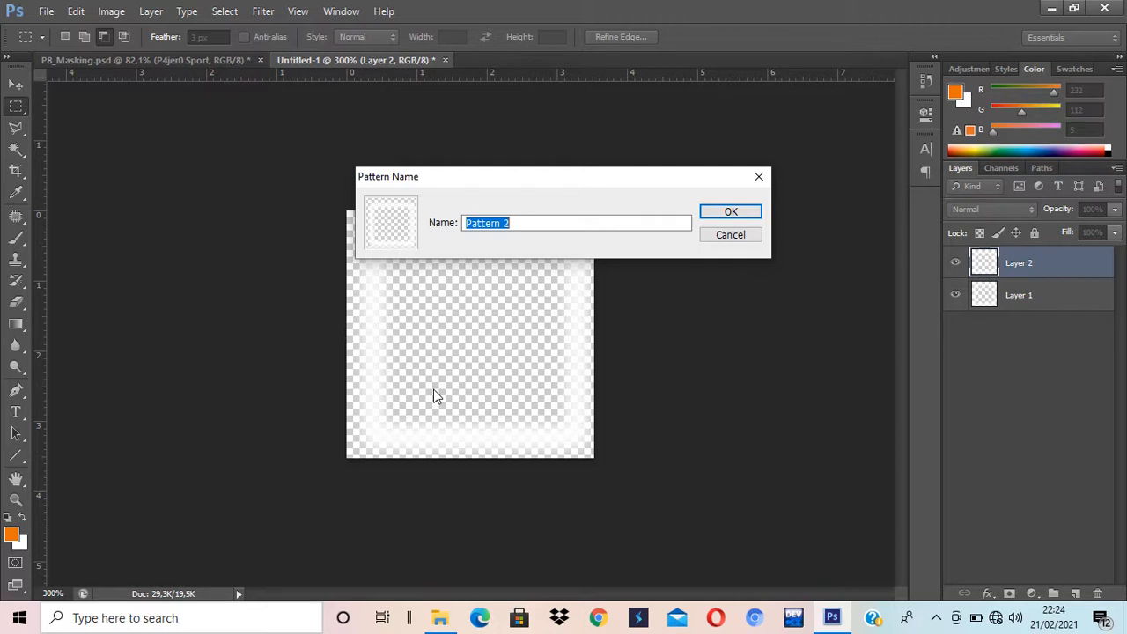
pyautogui.write('Pattern_New')
pyautogui.press('Return')
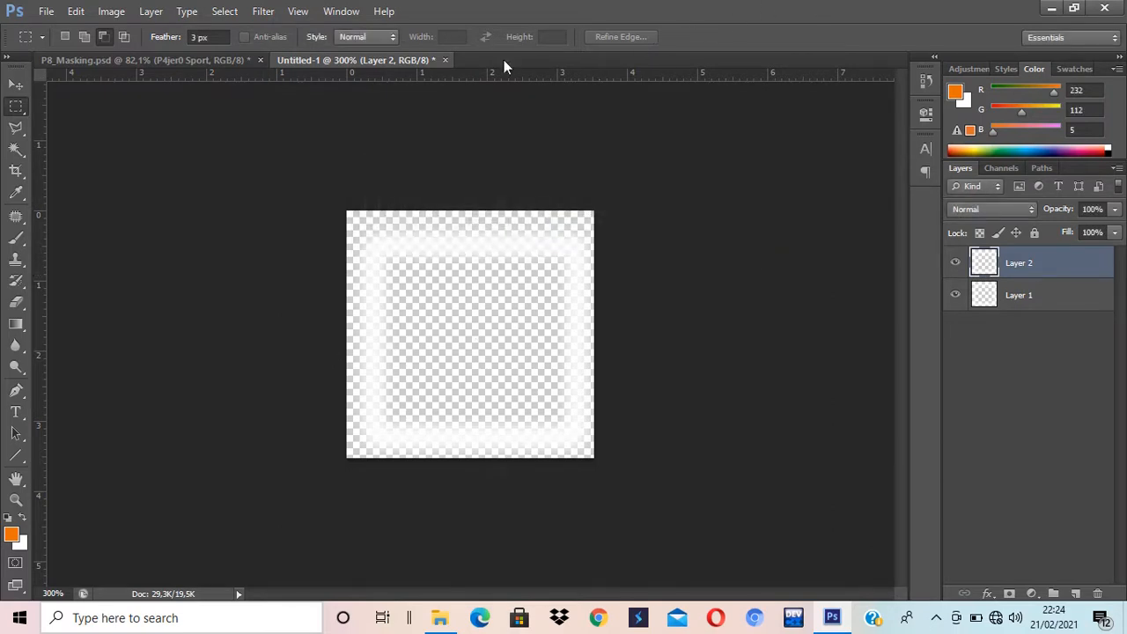
pyautogui.click(157, 60)
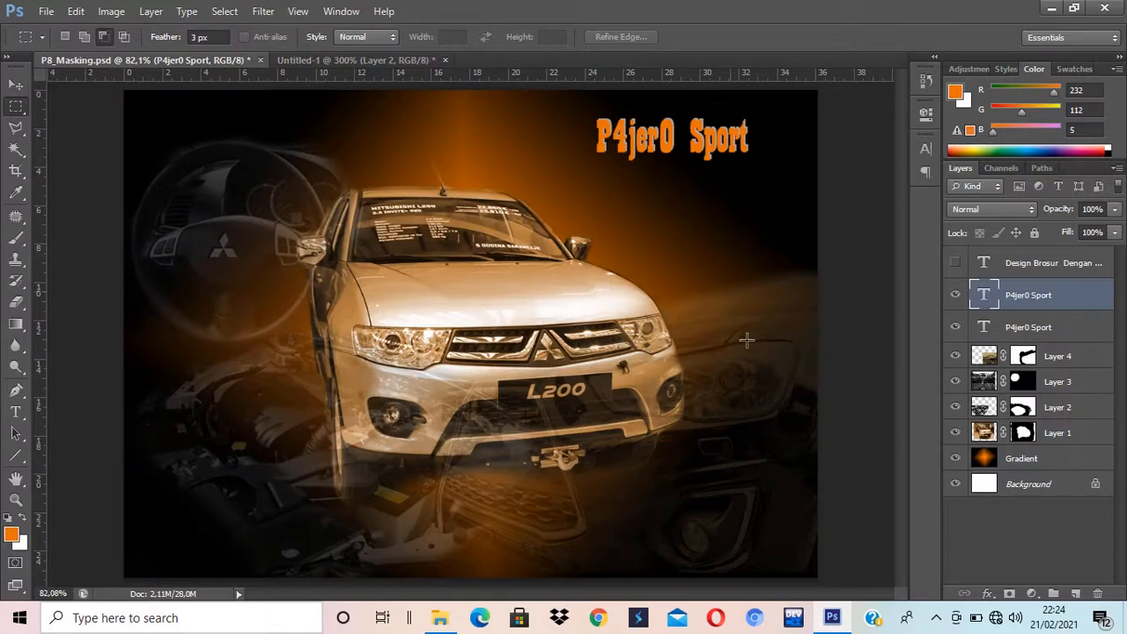
# Step: Add a Pattern Fill layer using Pattern_New at 10% scale
pyautogui.click(1034, 600)
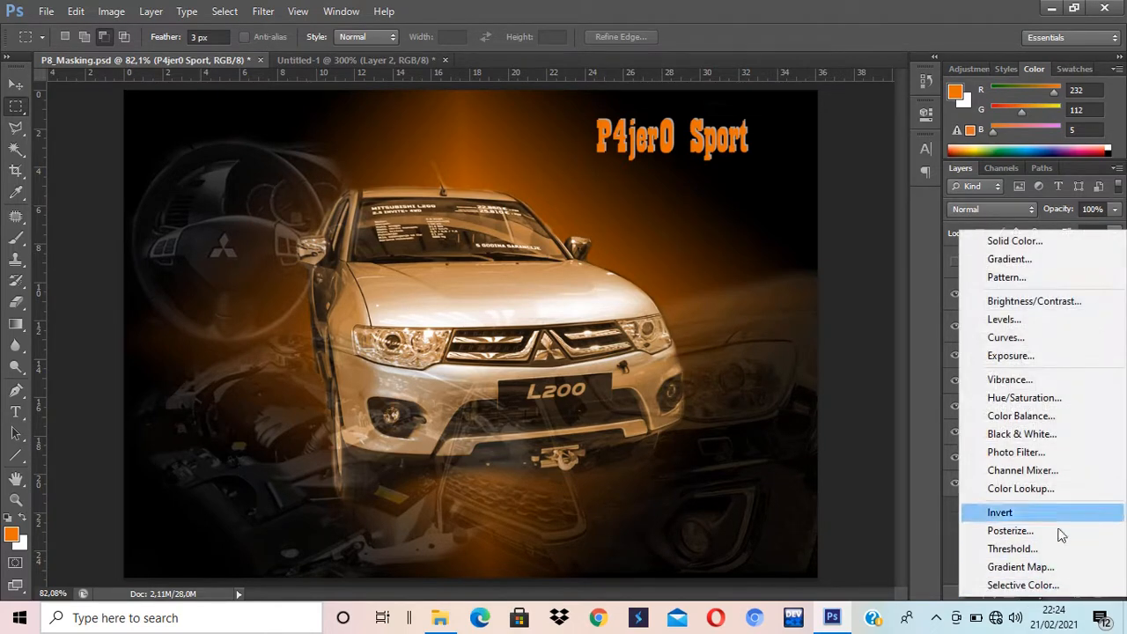
pyautogui.click(1006, 277)
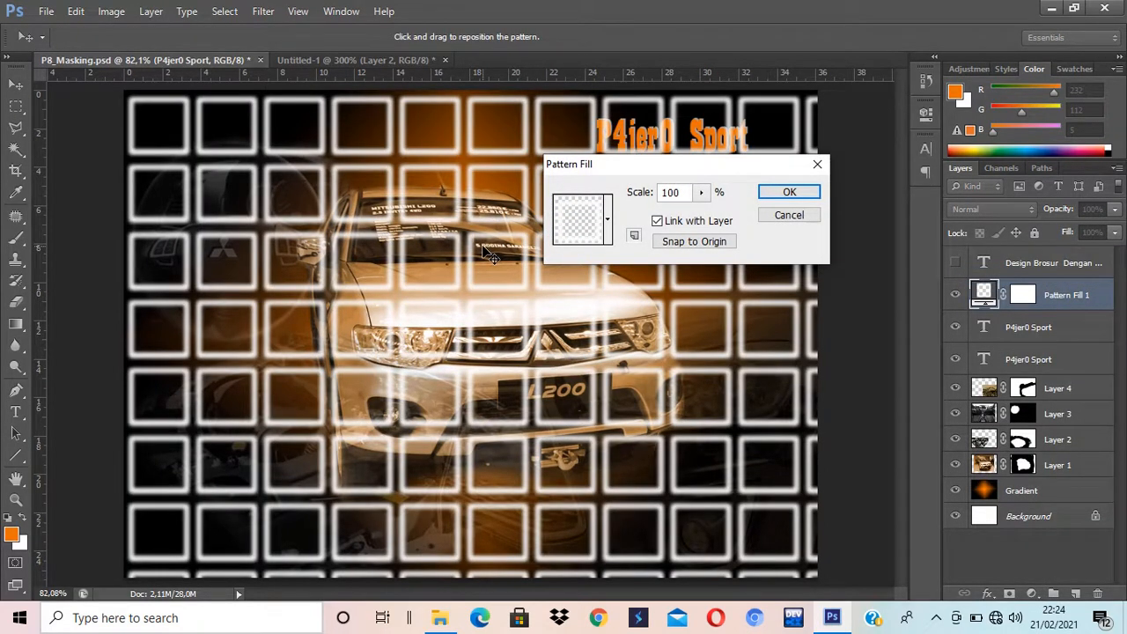
pyautogui.moveTo(684, 190); pyautogui.dragTo(633, 190)
pyautogui.write('10')
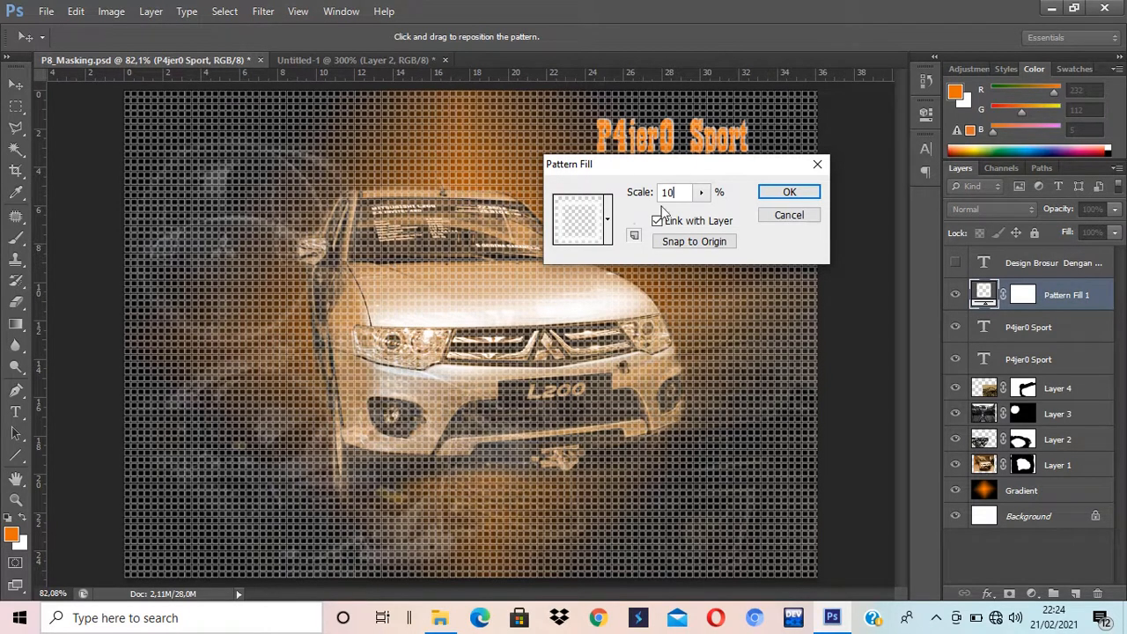
pyautogui.click(789, 193)
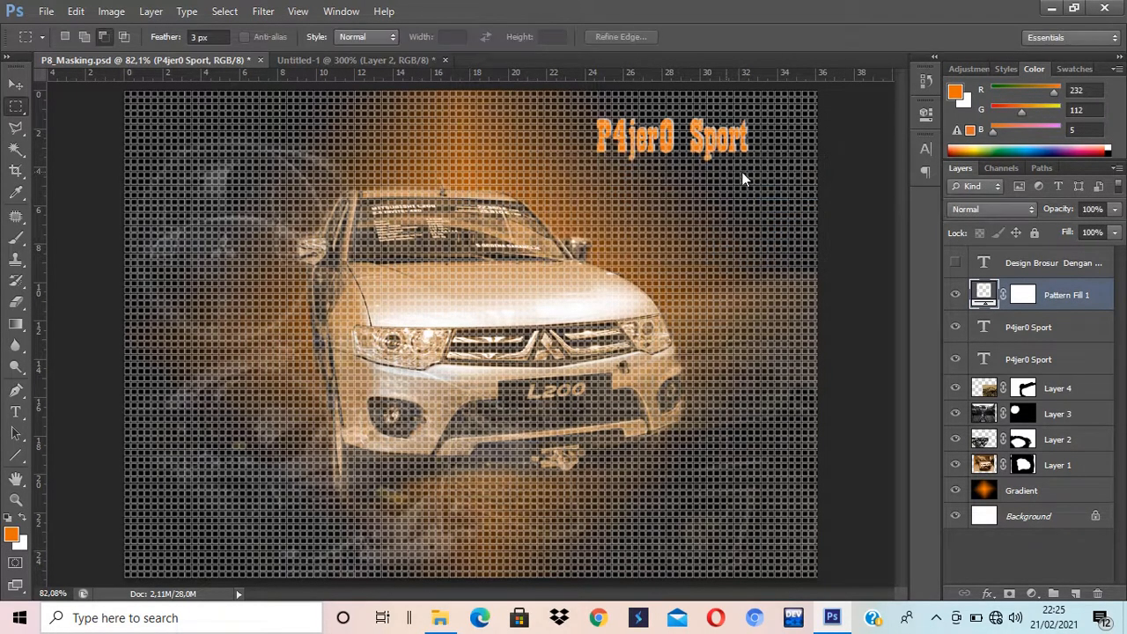
# Step: Lower the Pattern Fill 1 layer's opacity to 9%
pyautogui.click(1114, 209)
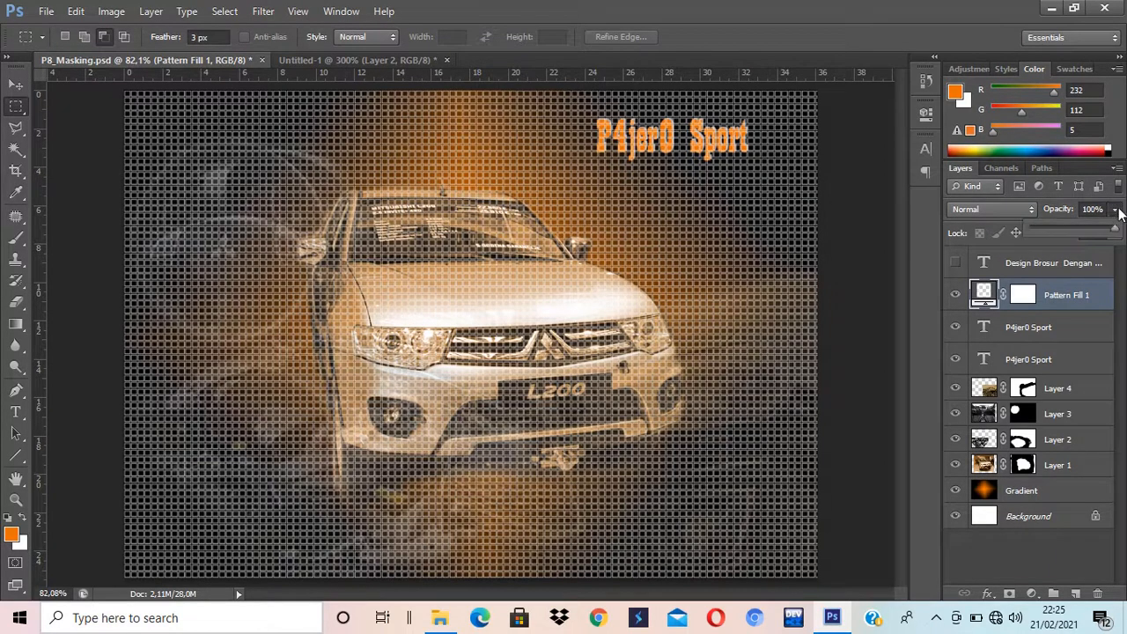
pyautogui.moveTo(1112, 229); pyautogui.dragTo(1059, 226)
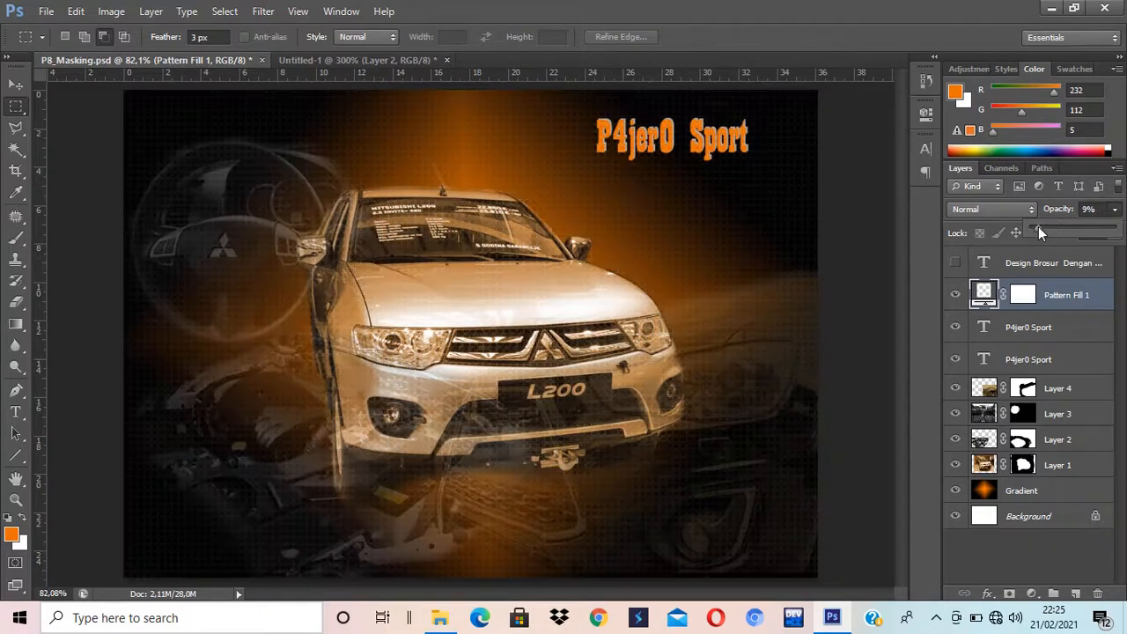
pyautogui.click(16, 84)
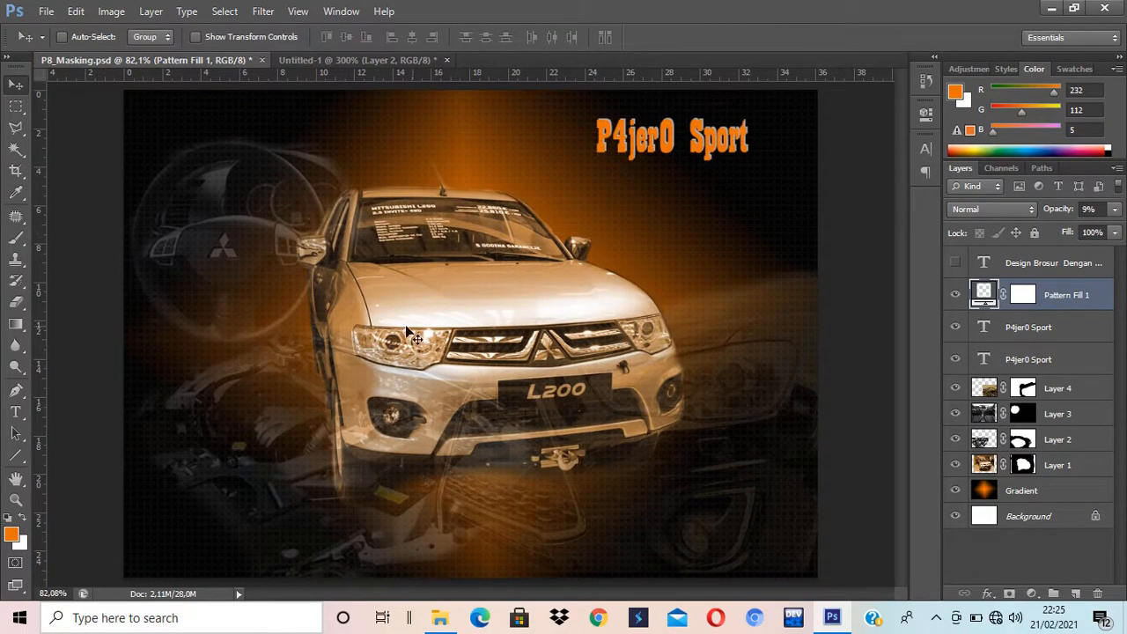